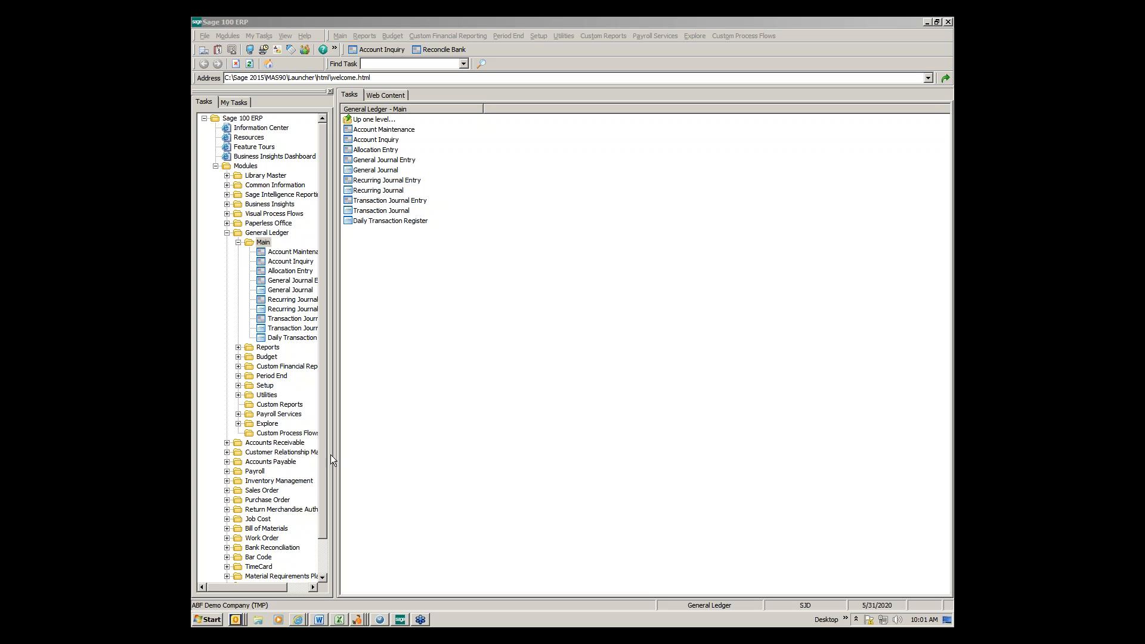
Look up the Cash in bank - Commerce account in General Ledger Account Inquiry and view its period history for fiscal year 2020
drag(323, 454, 317, 486)
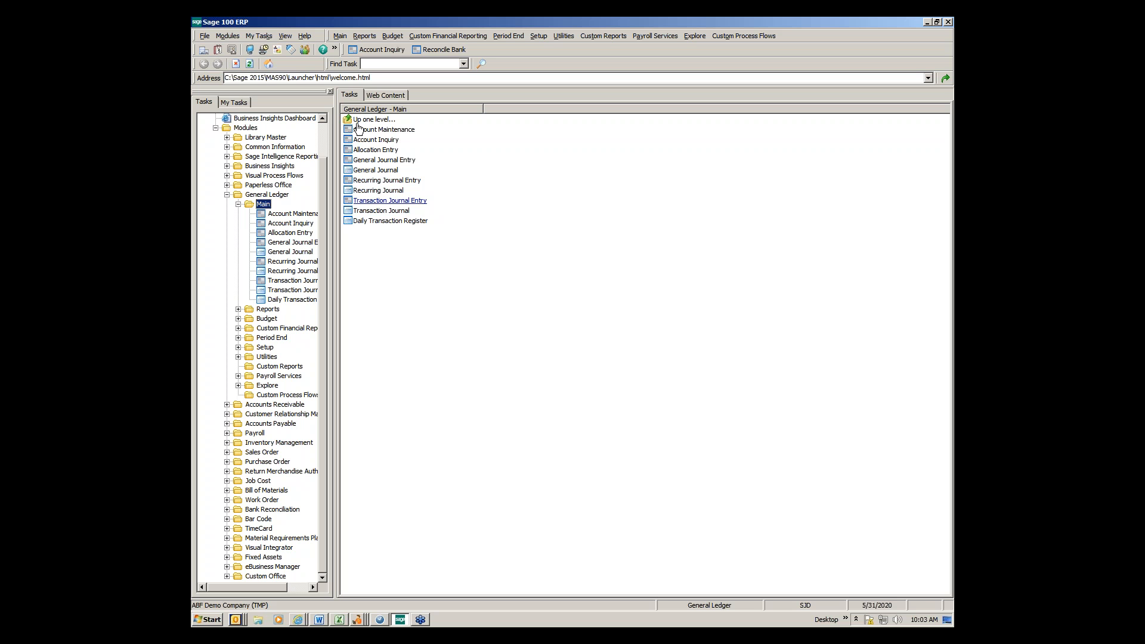
click(367, 141)
double_click(366, 140)
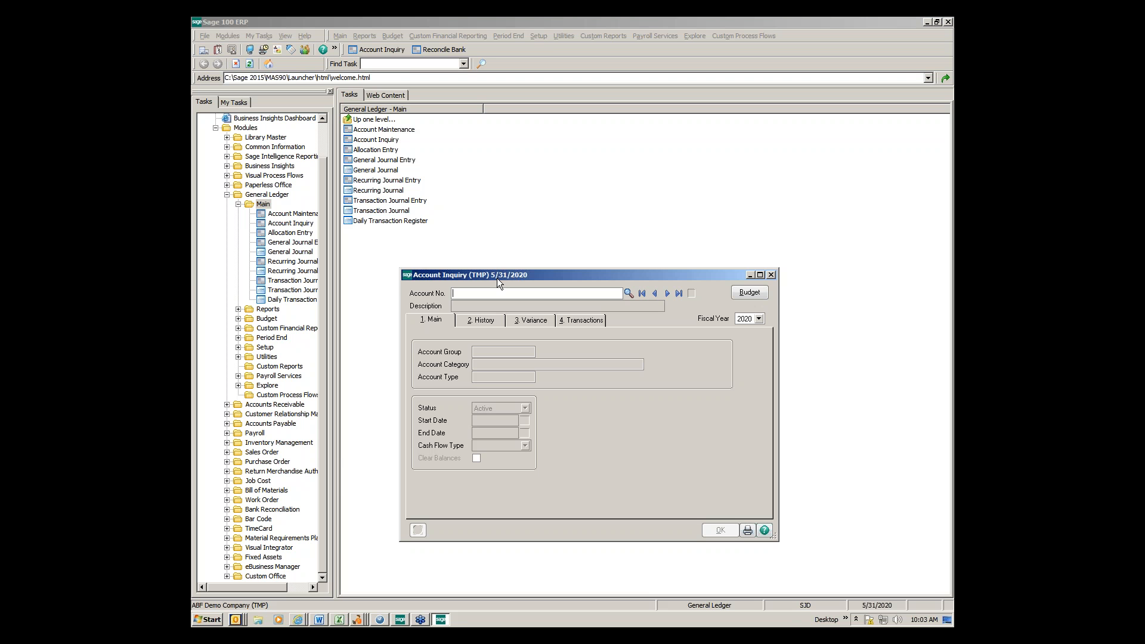
drag(497, 279, 393, 93)
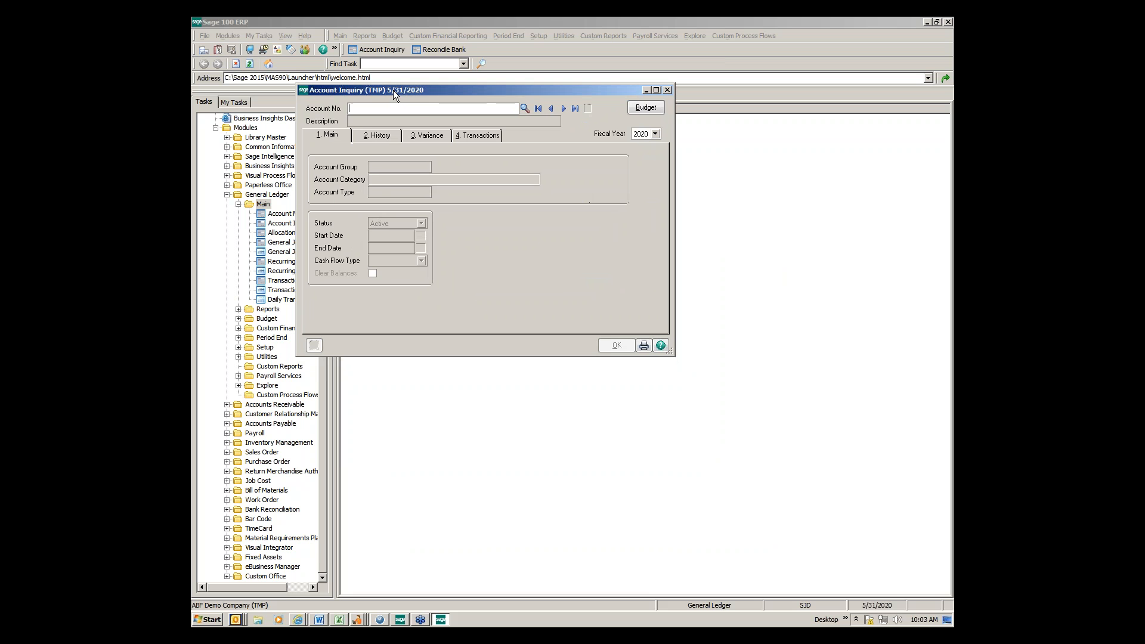
text(1010000)
key(Tab)
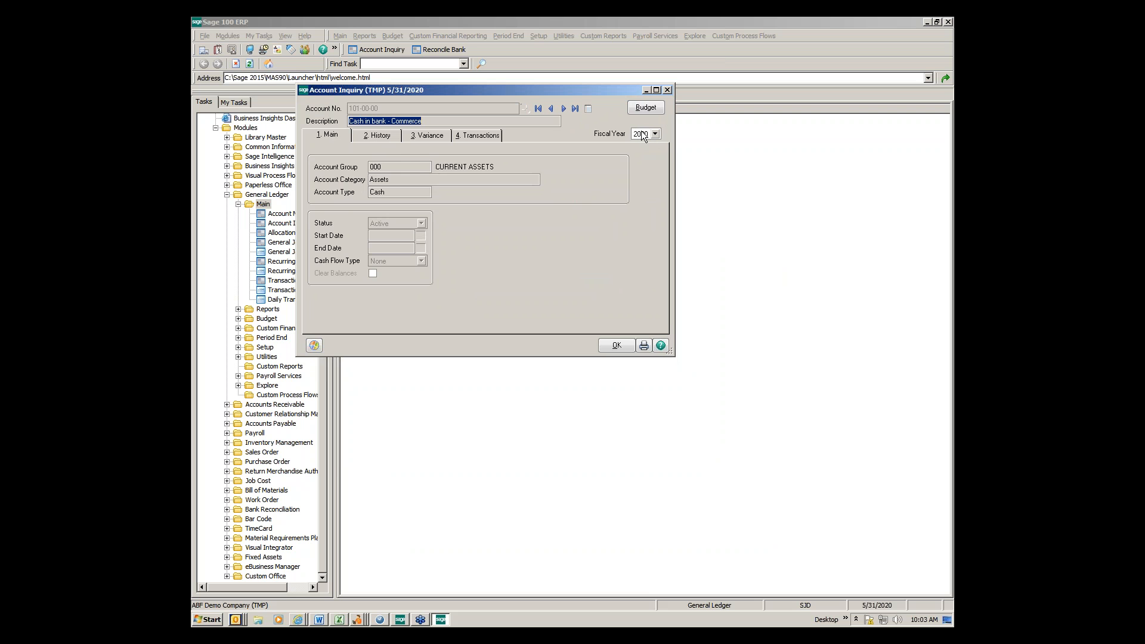
click(376, 140)
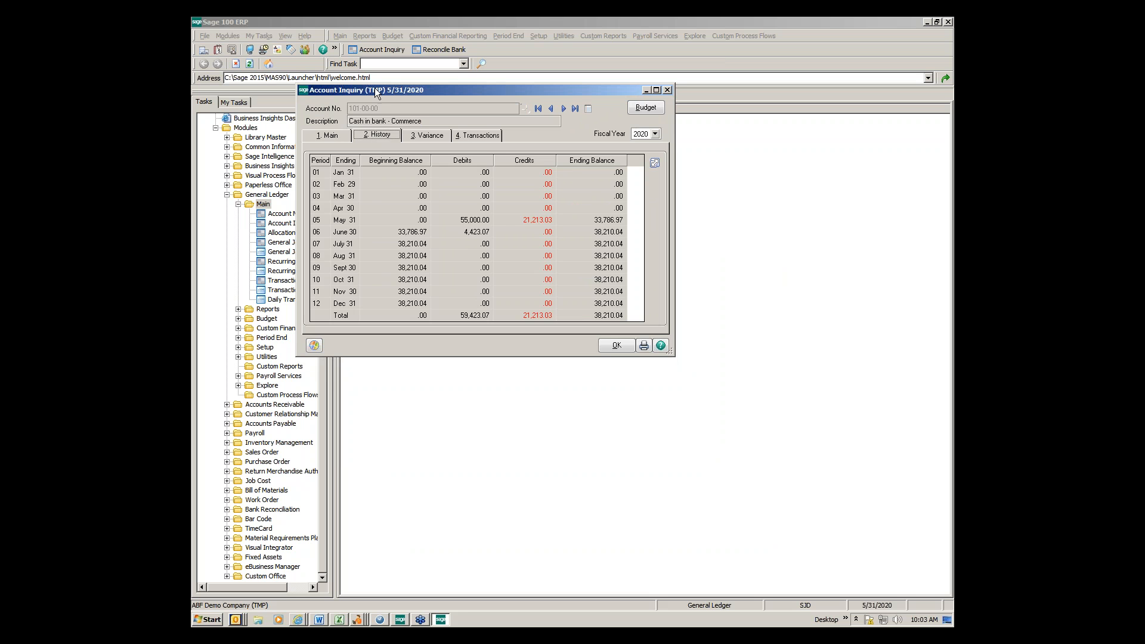
drag(381, 90, 298, 48)
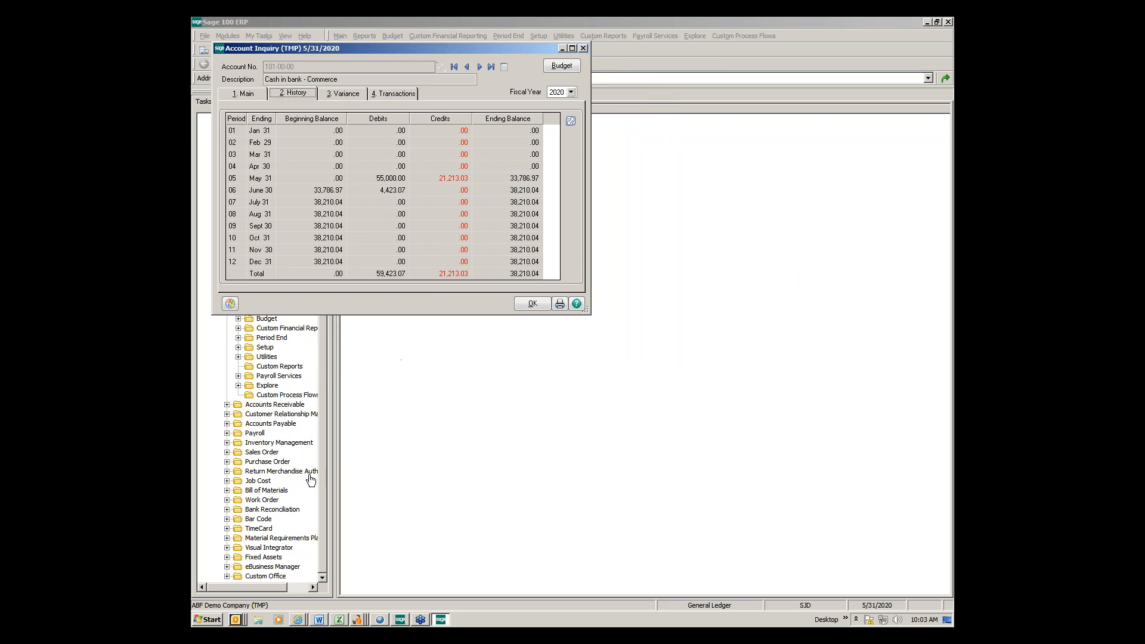
Bring up the Commerce Bank record, bank code H, in Bank Reconciliation's Bank Code Maintenance
click(271, 510)
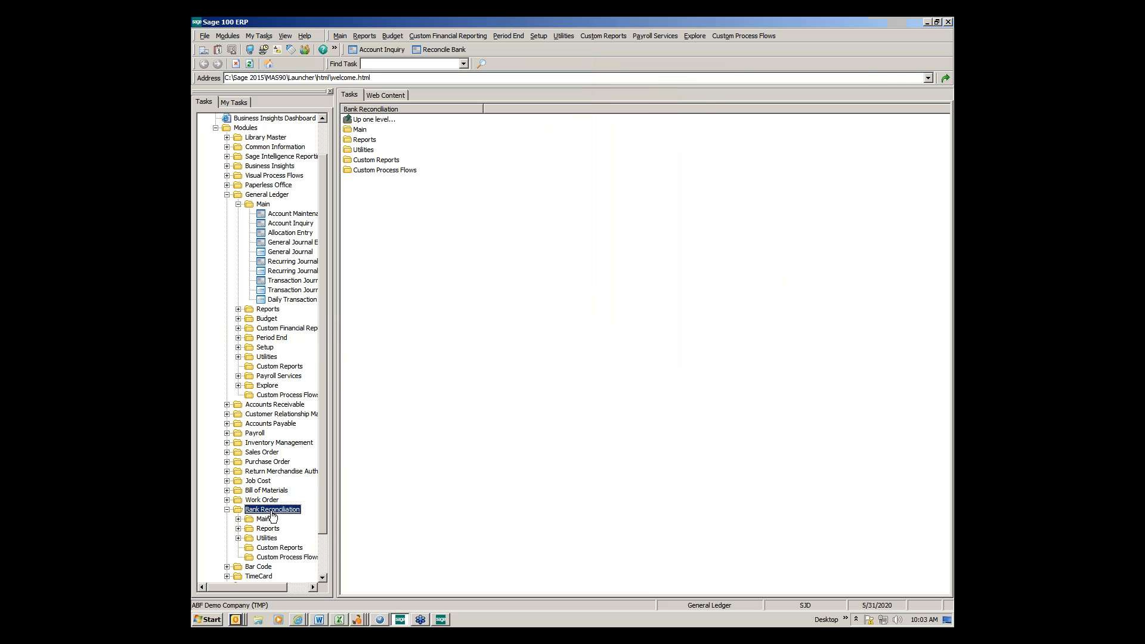
click(264, 518)
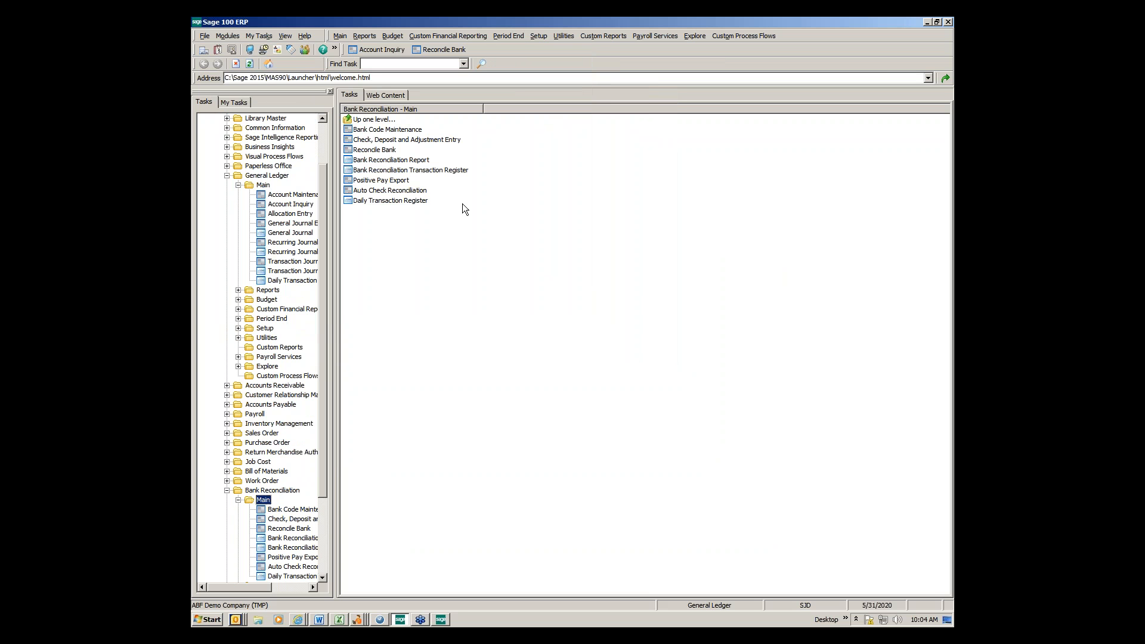
click(387, 130)
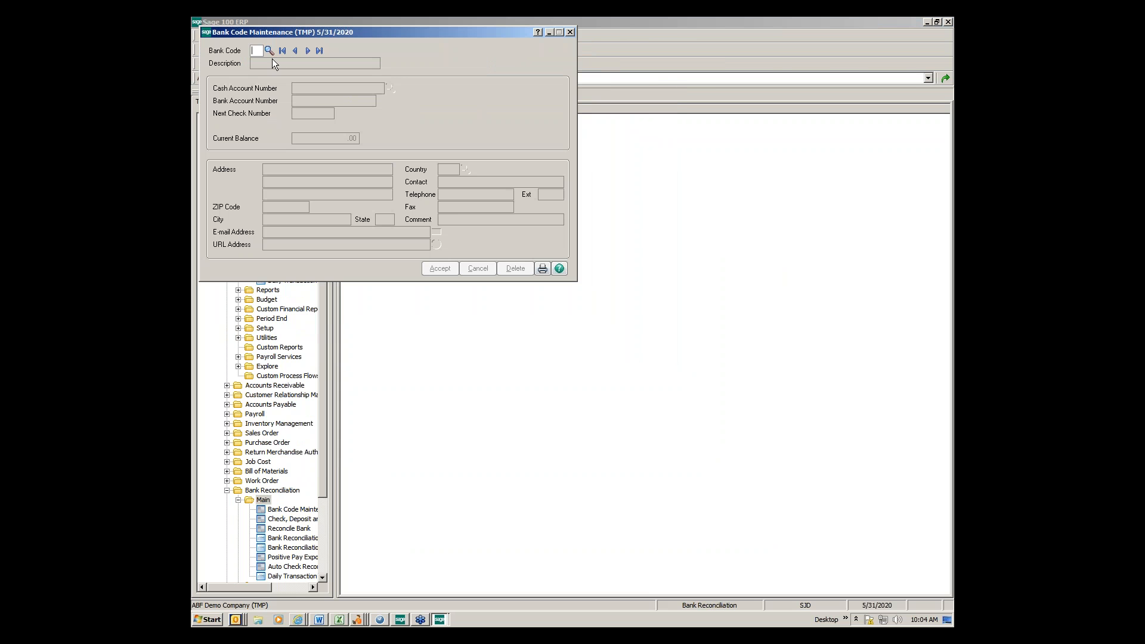
click(269, 51)
double_click(430, 256)
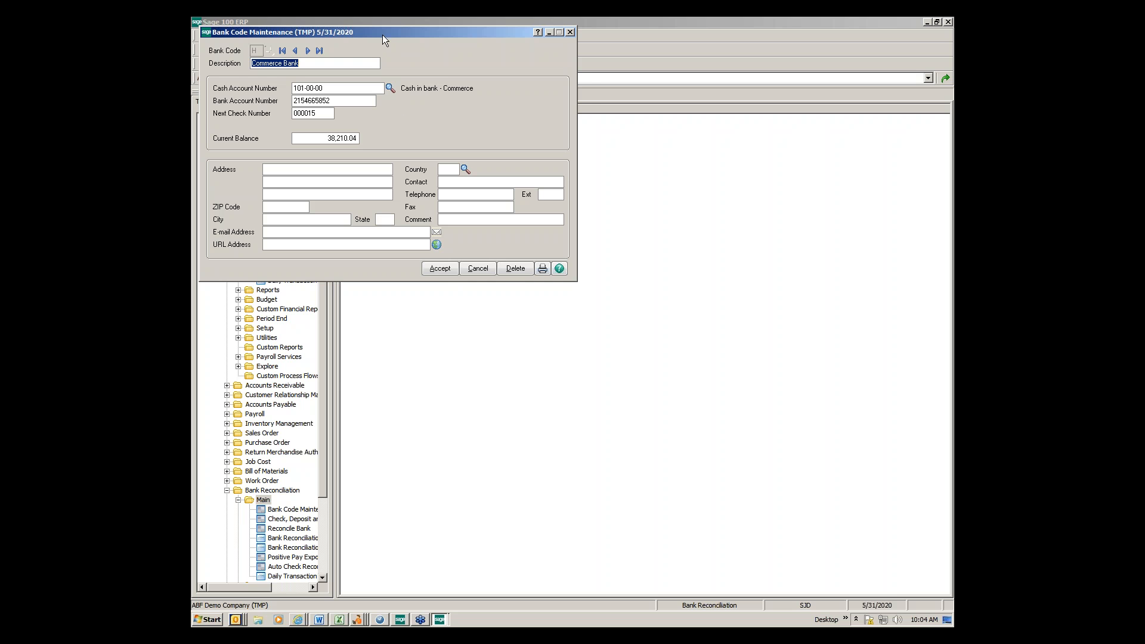
drag(382, 34, 599, 252)
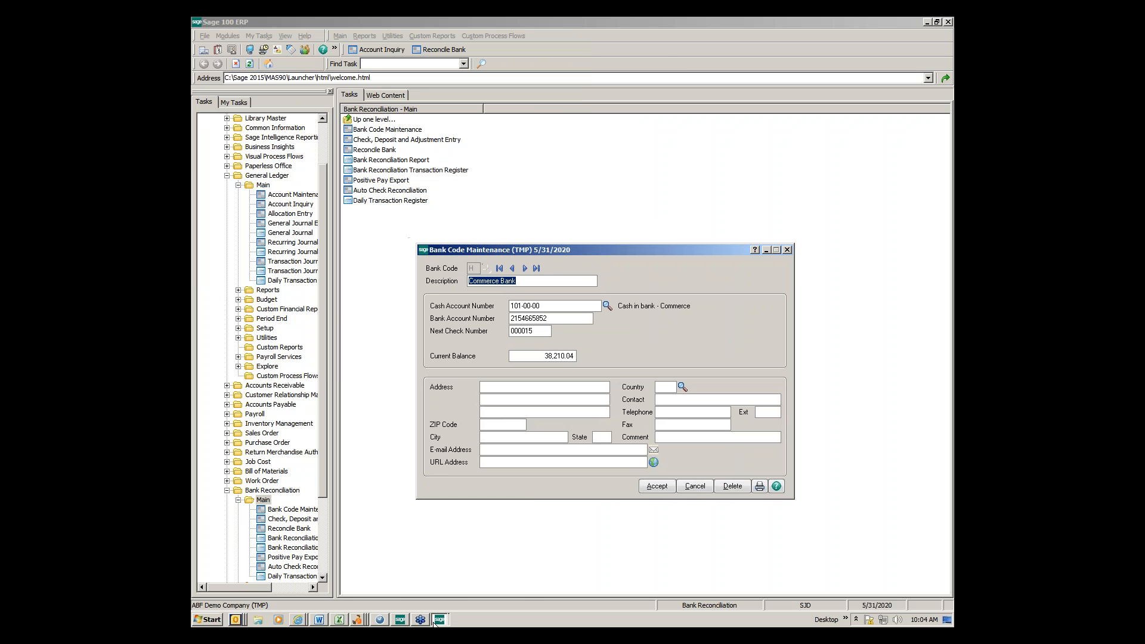
Compare the account's ledger ending balance with Commerce Bank's current balance, and review the account's posted transactions before closing both windows
click(434, 623)
click(417, 581)
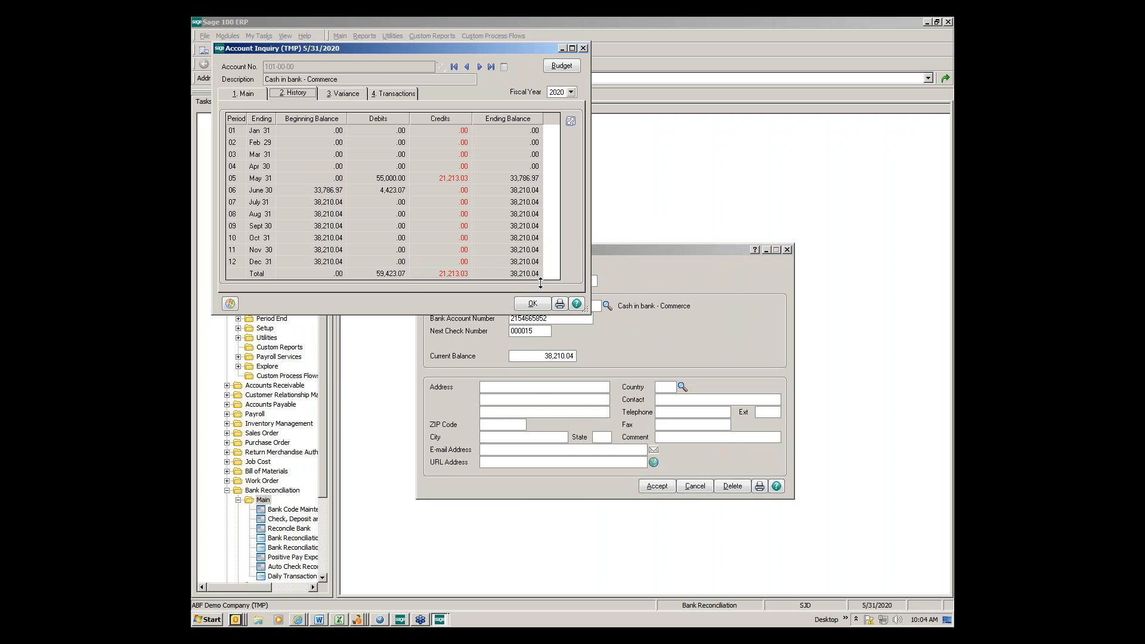
click(614, 319)
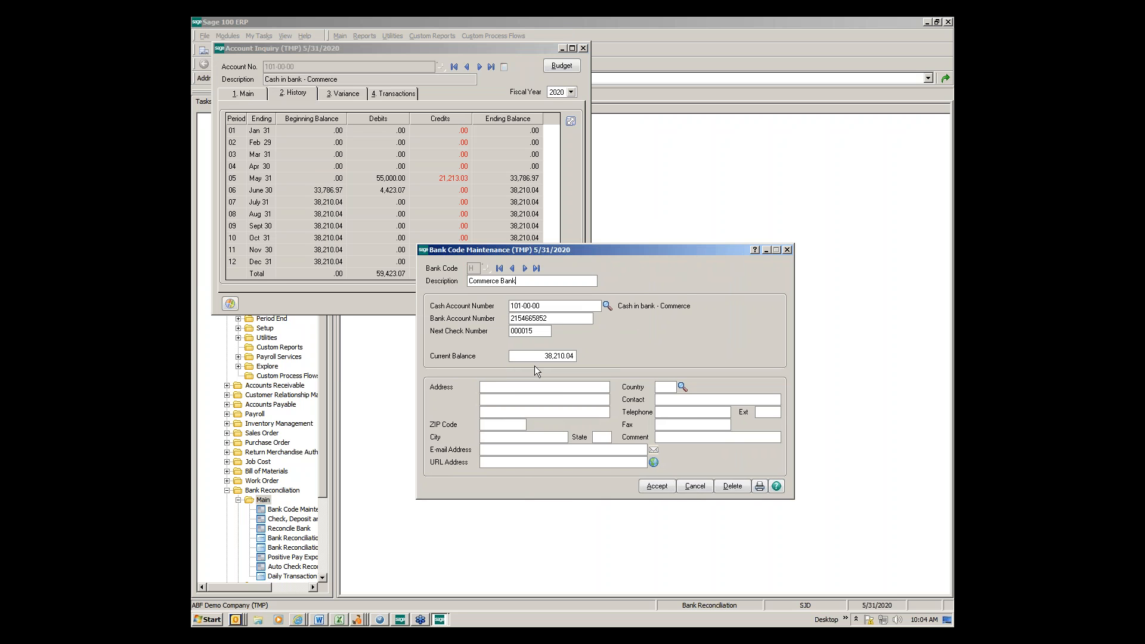
click(787, 250)
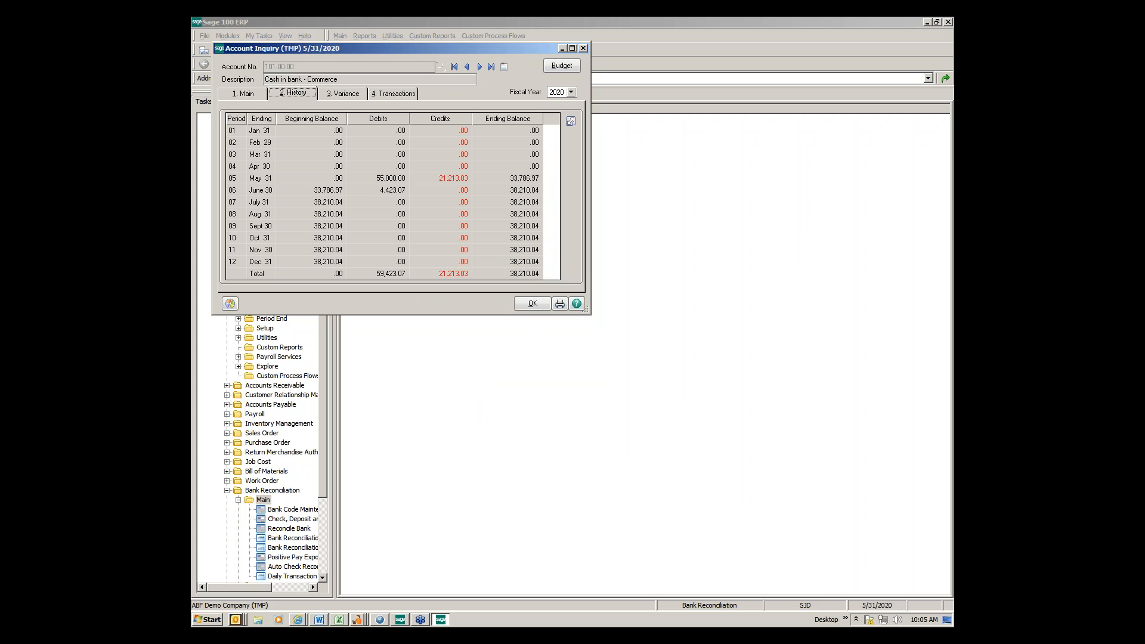
click(383, 95)
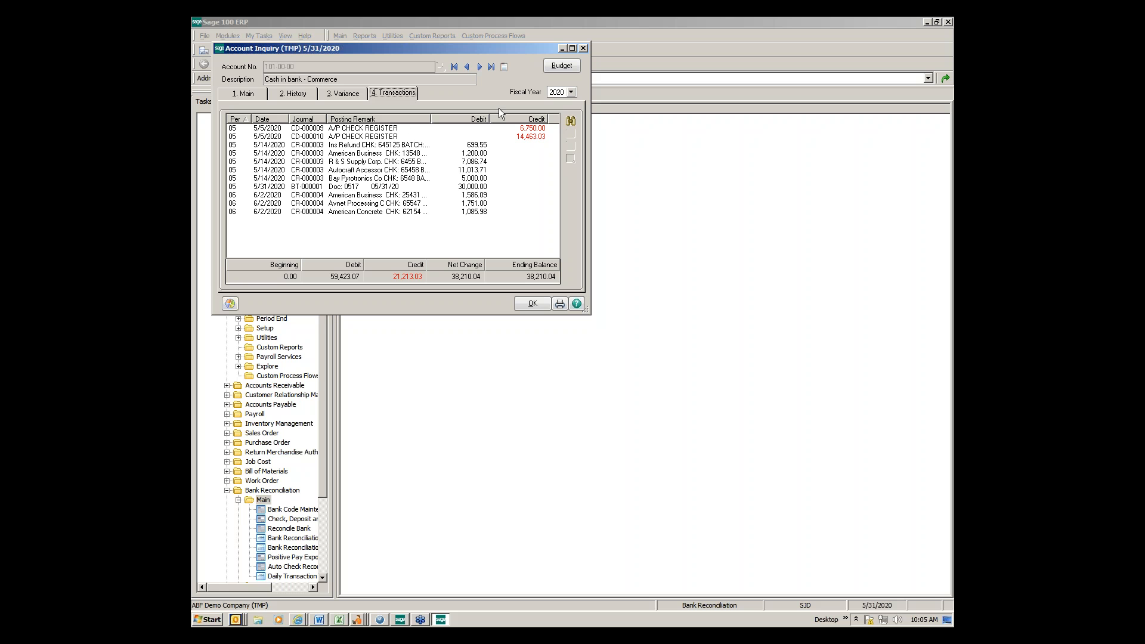
click(582, 48)
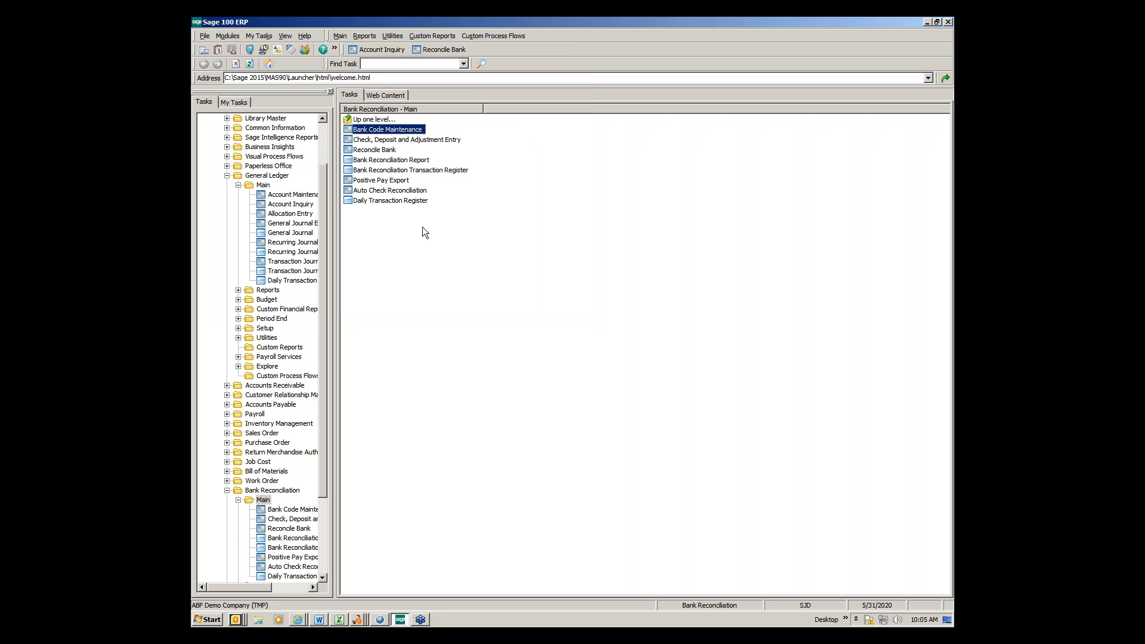
Start a new General Ledger transaction journal entry with source journal W1 and the next entry number
double_click(263, 185)
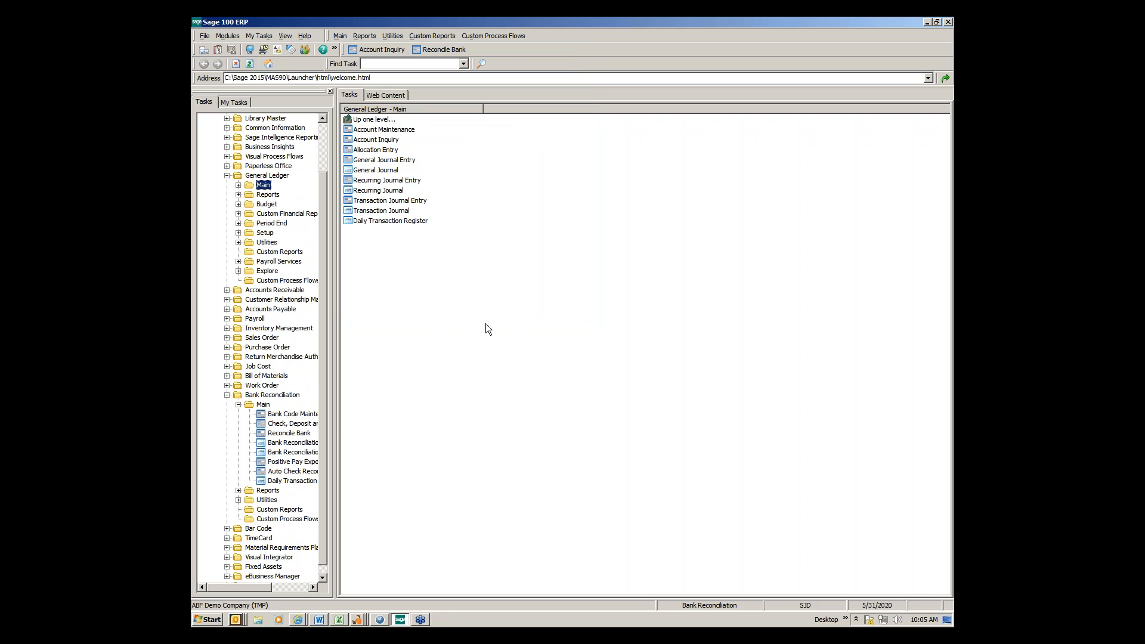
click(371, 202)
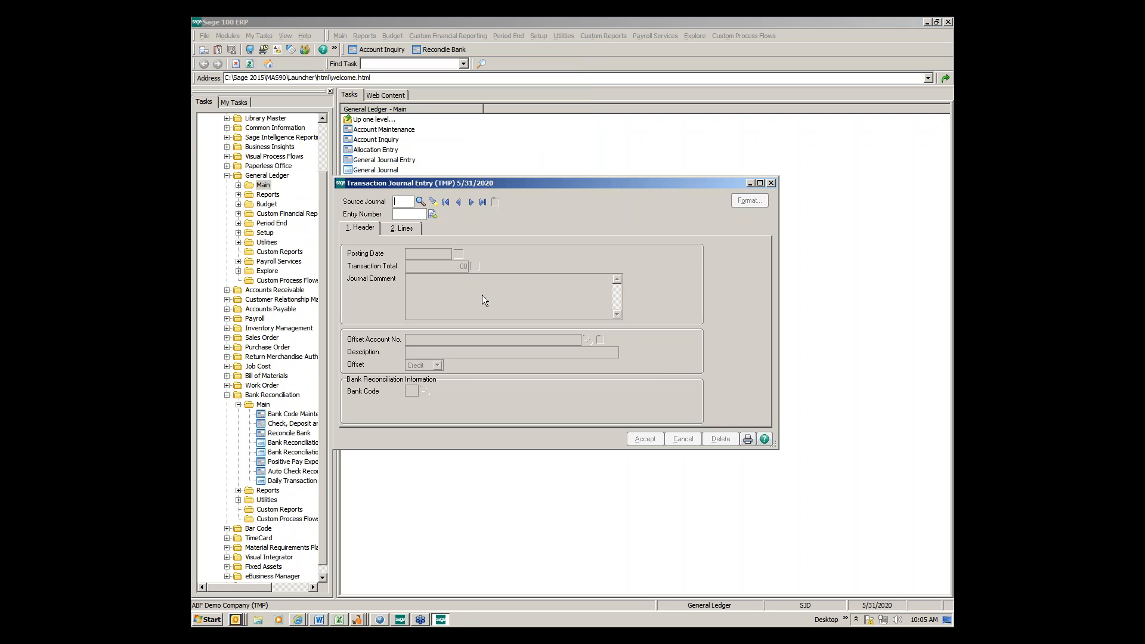
text(W1)
click(433, 217)
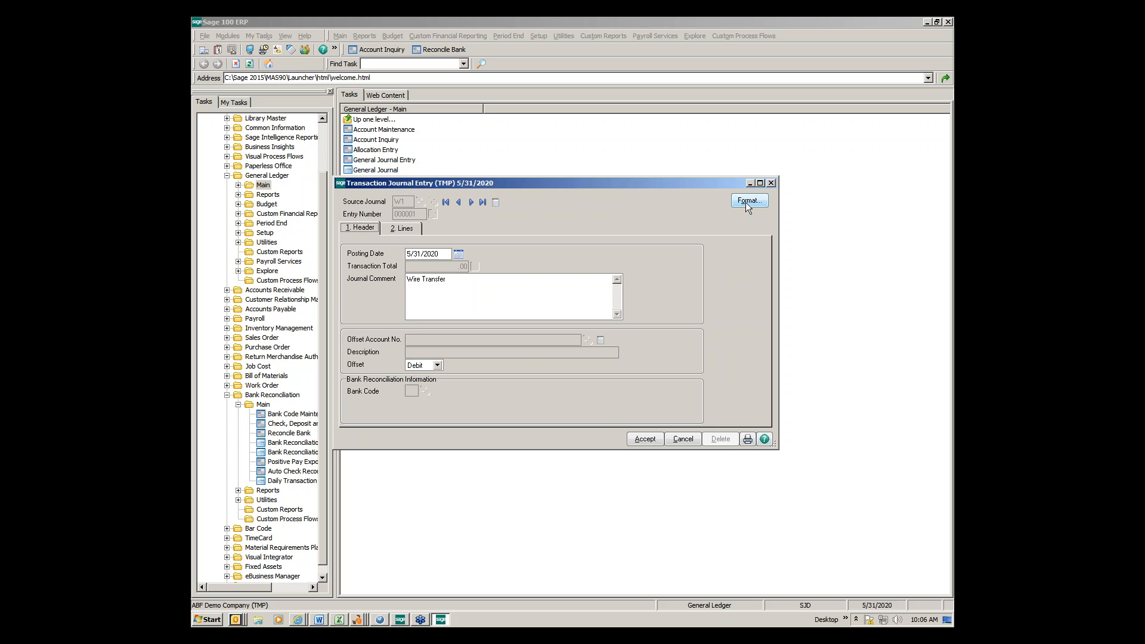
Set the W1 journal format to offset Cash in bank - Commerce as a Credit, with transaction type Bank Transfer
click(745, 203)
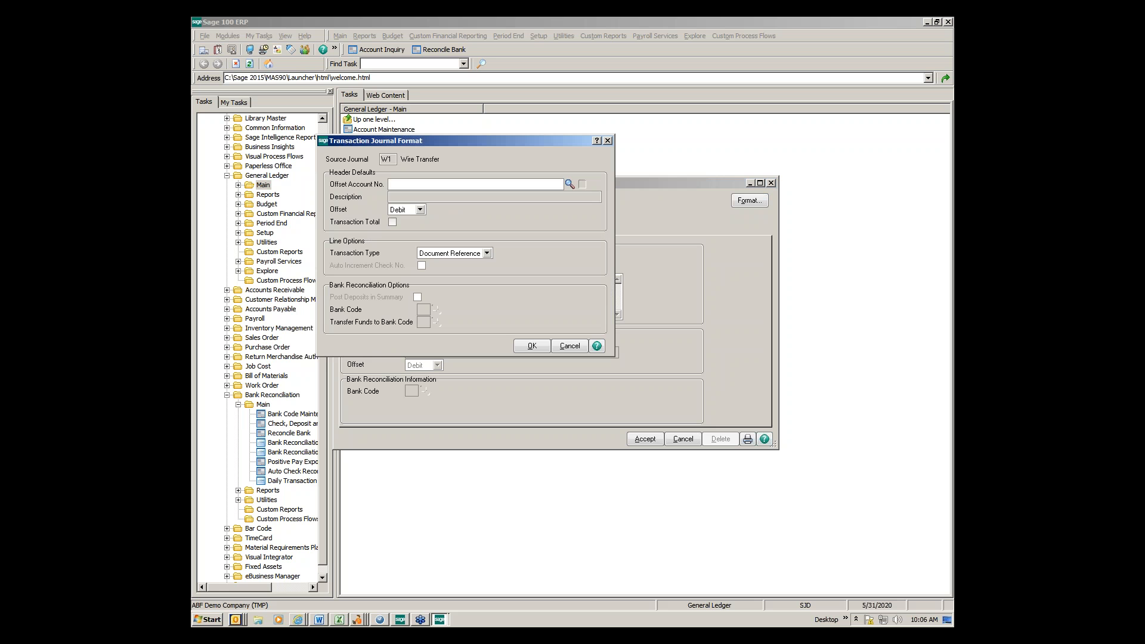
text(101-00-00)
key(Tab)
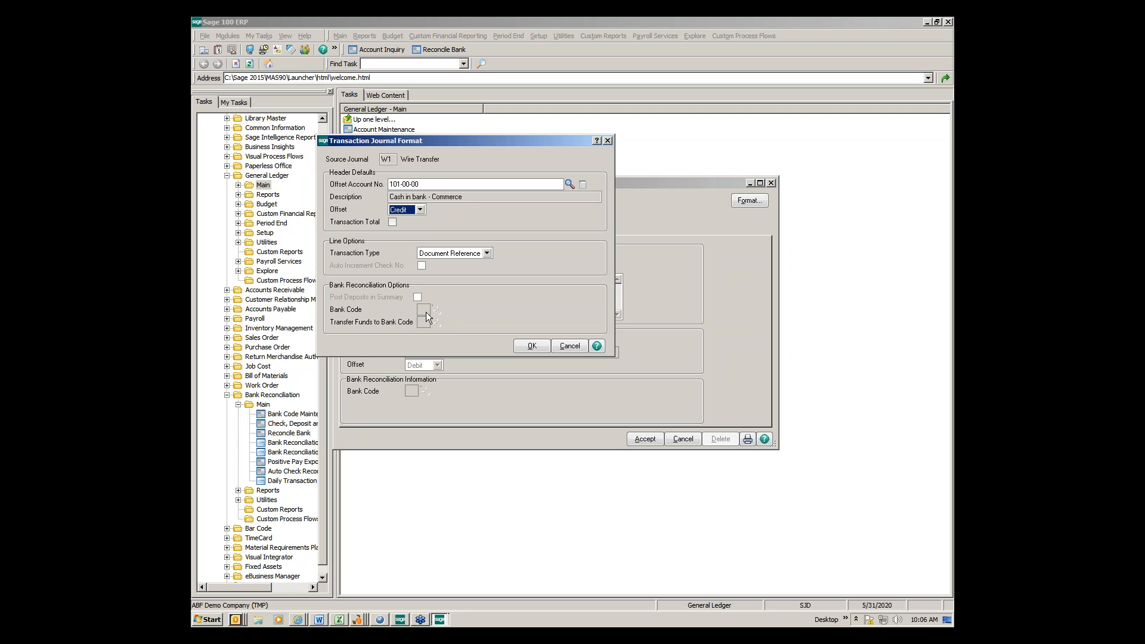
click(487, 254)
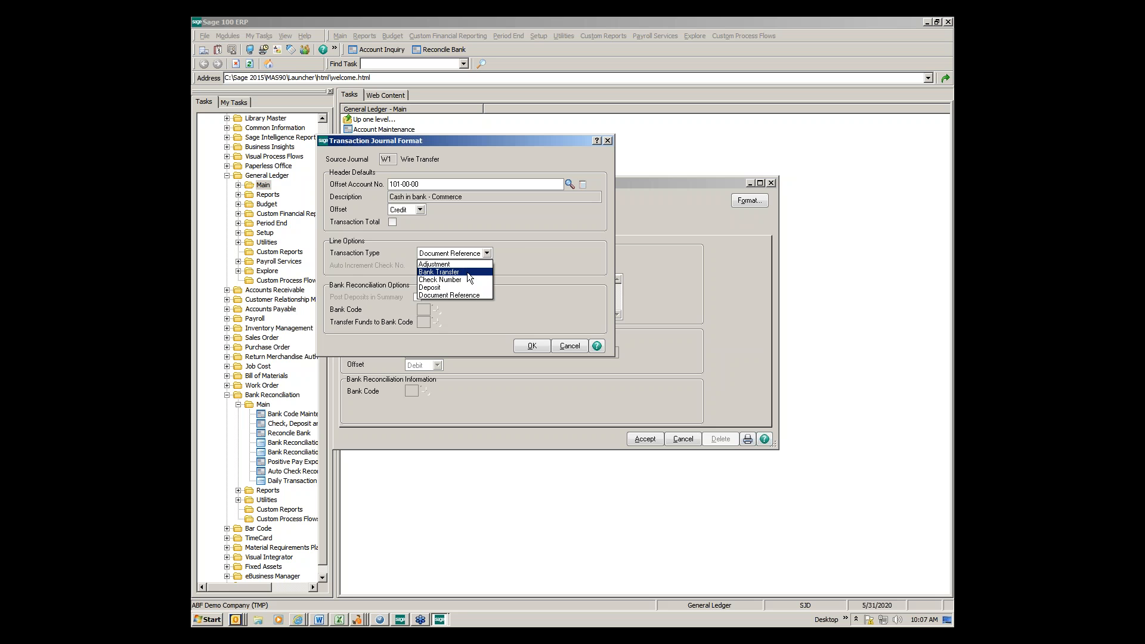
click(469, 273)
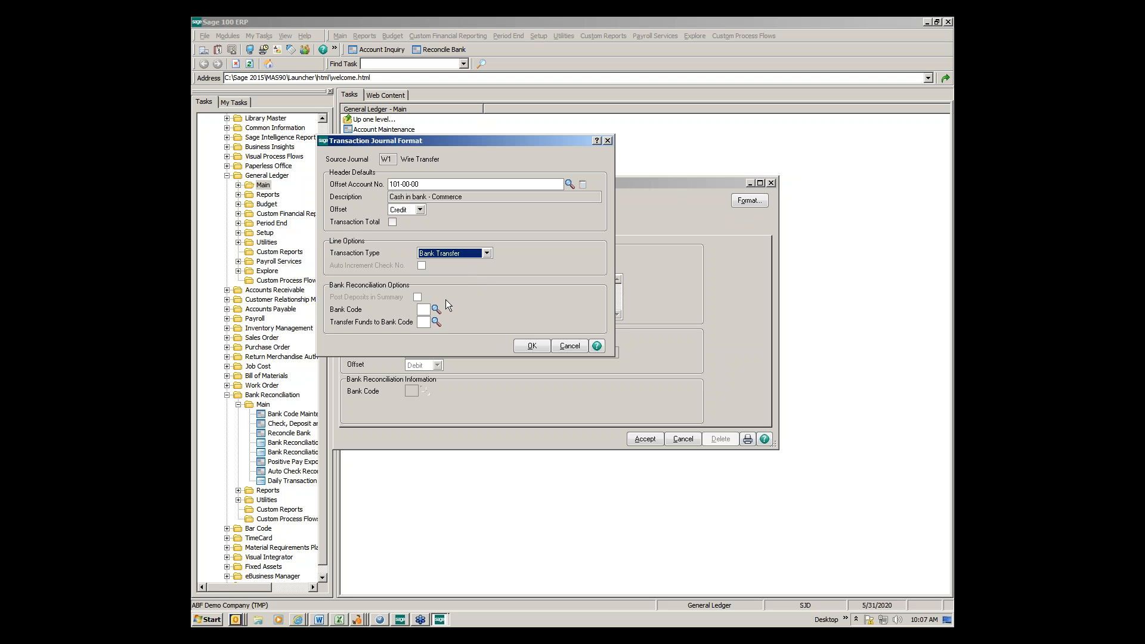
Set the format's bank code to H (Commerce Bank) and the transfer-to bank code to C (Bank Of America Savings), and save the format
click(426, 310)
click(435, 309)
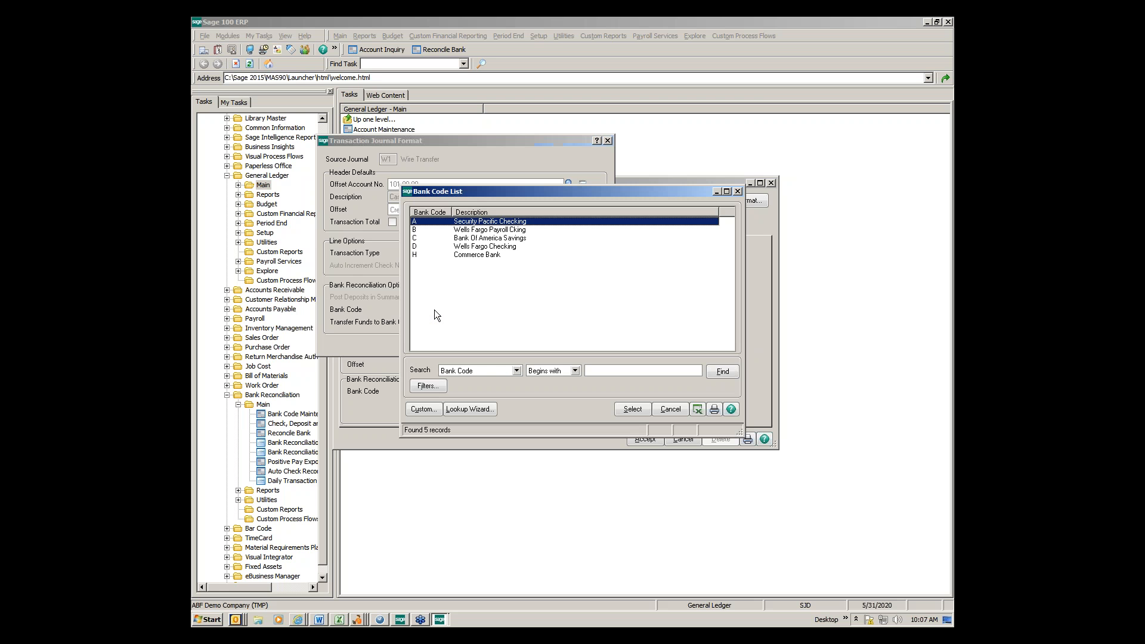
double_click(453, 255)
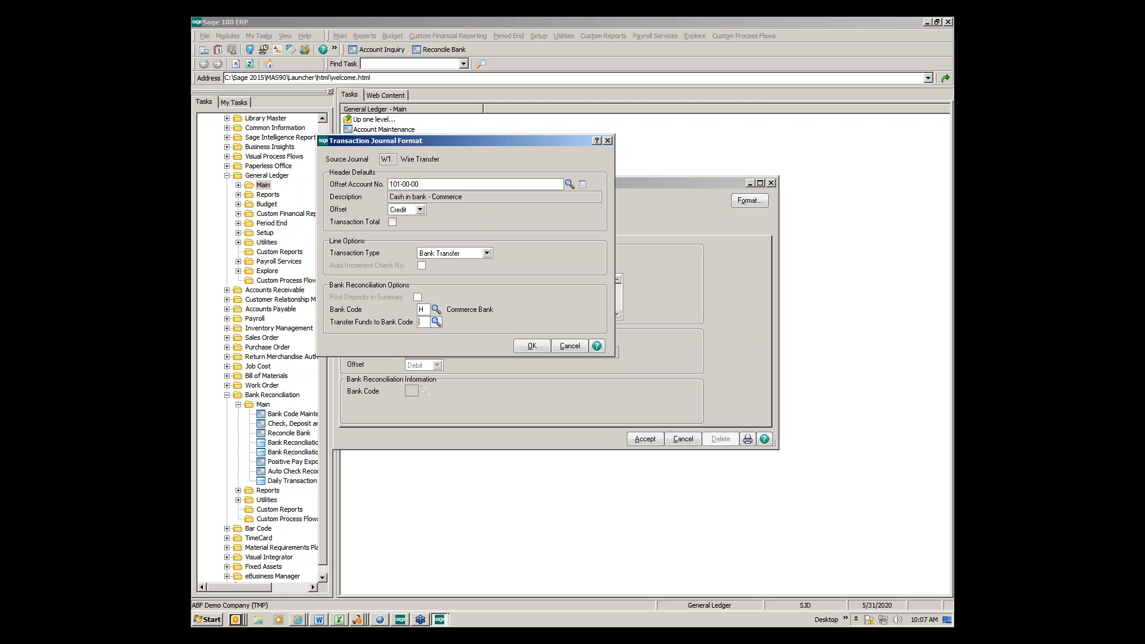
click(435, 323)
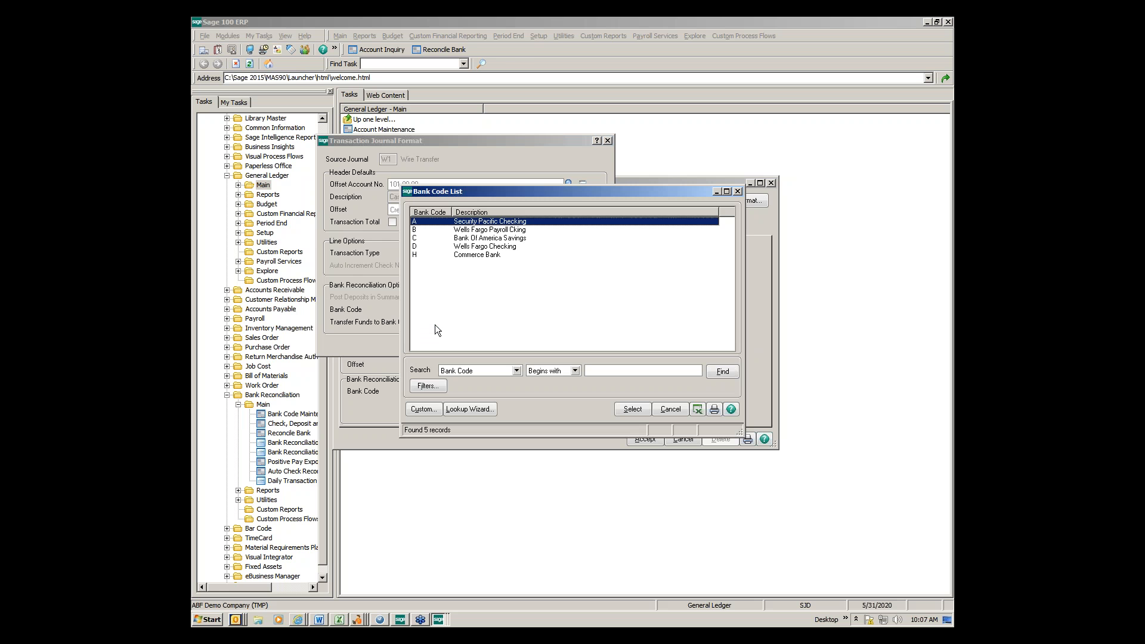
click(460, 238)
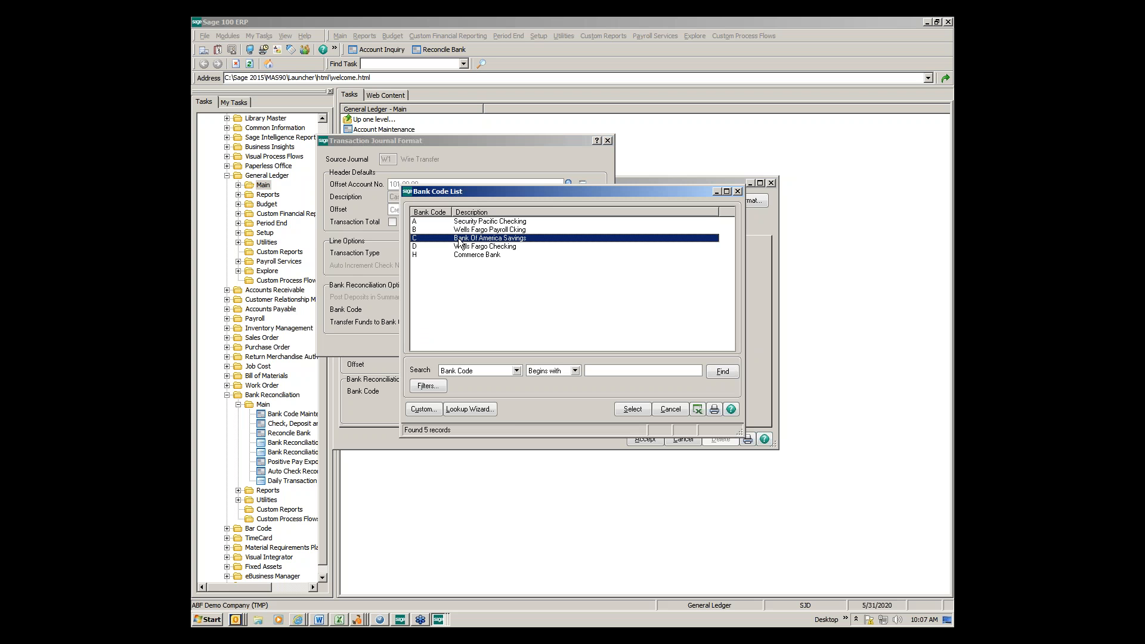
click(620, 406)
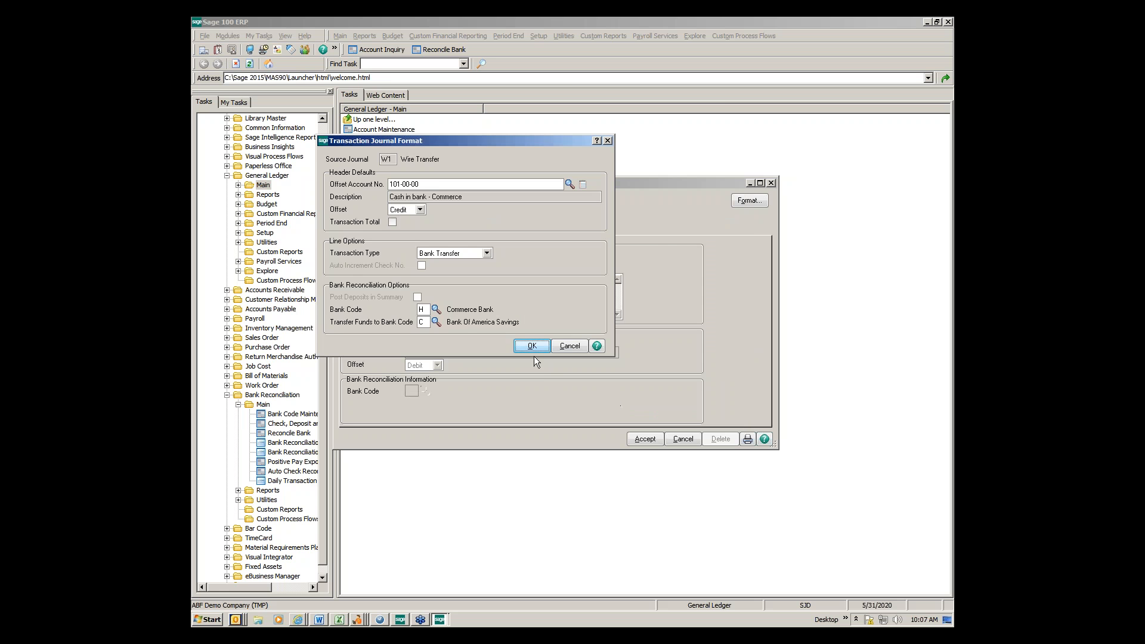
click(530, 347)
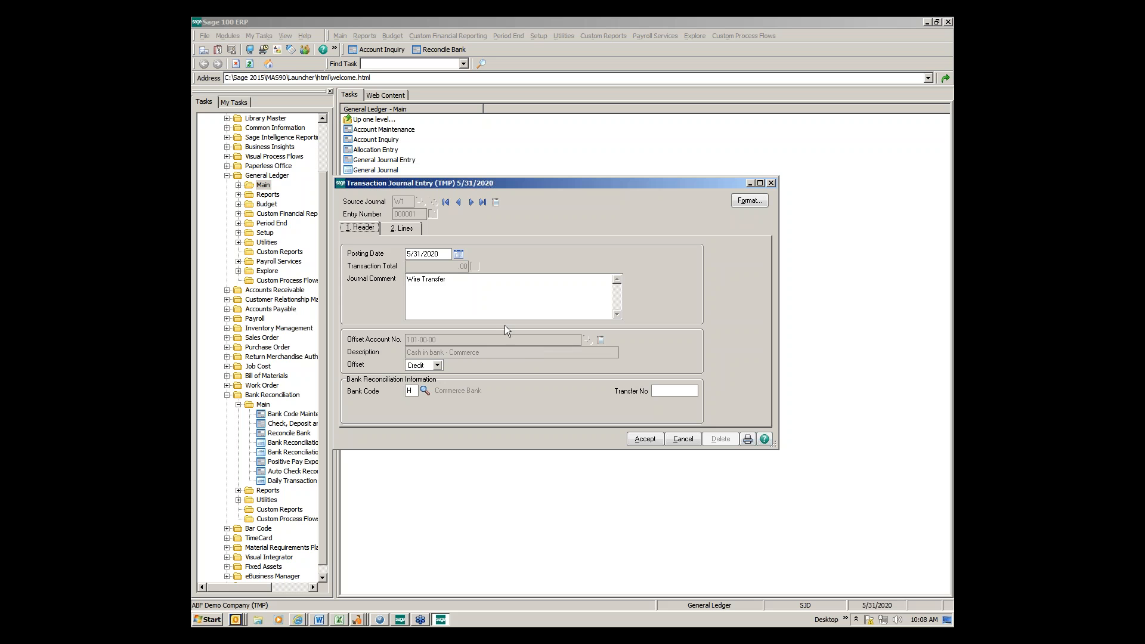
Enter the journal comment "Record Bank Transfer to Savings" and transfer number 053120 in the entry header
click(468, 286)
text(Record Bank Transfer to Savings)
key(Tab)
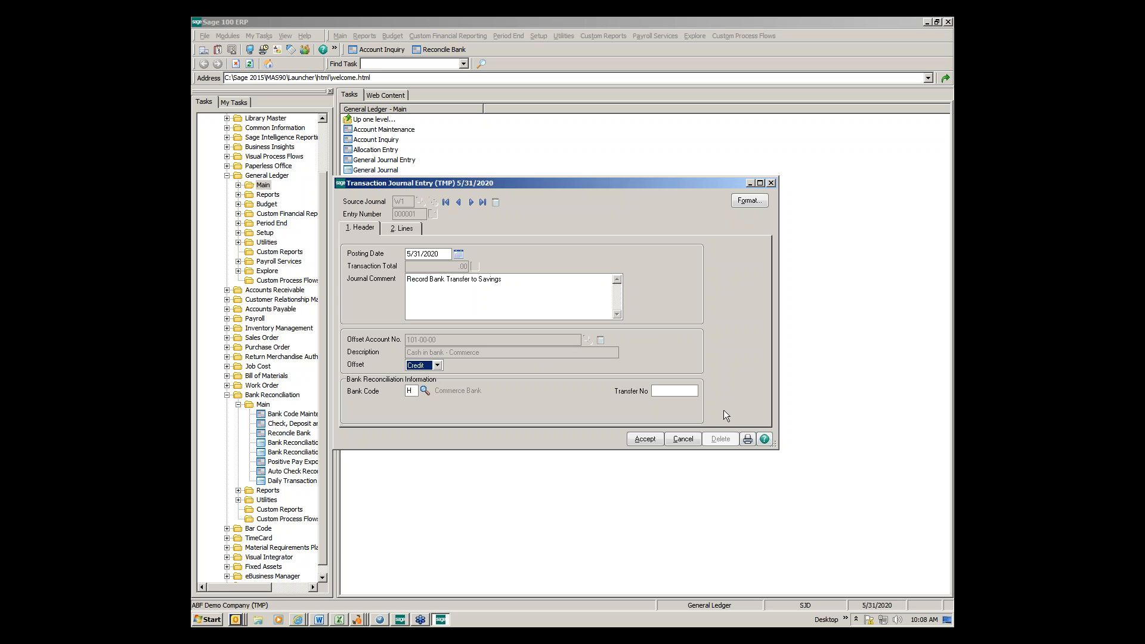
click(672, 392)
text(053120)
Complete the entry line for bank C with document reference 053120 and an amount of 10,000.00, widening the date column to show the full date
click(409, 228)
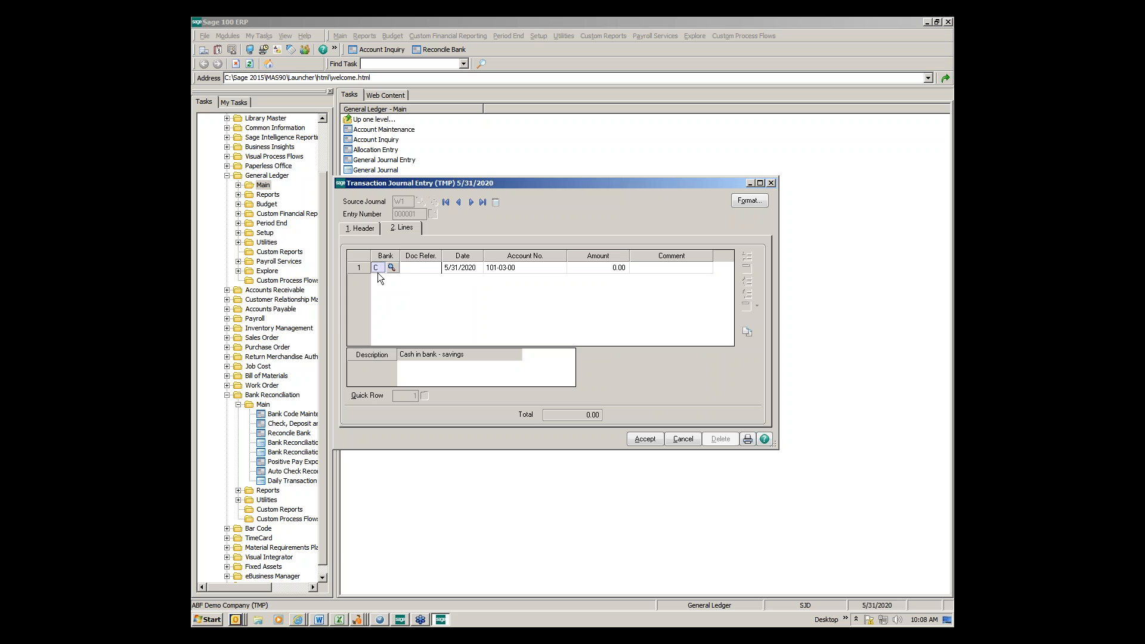
click(412, 267)
text(053120)
key(Tab)
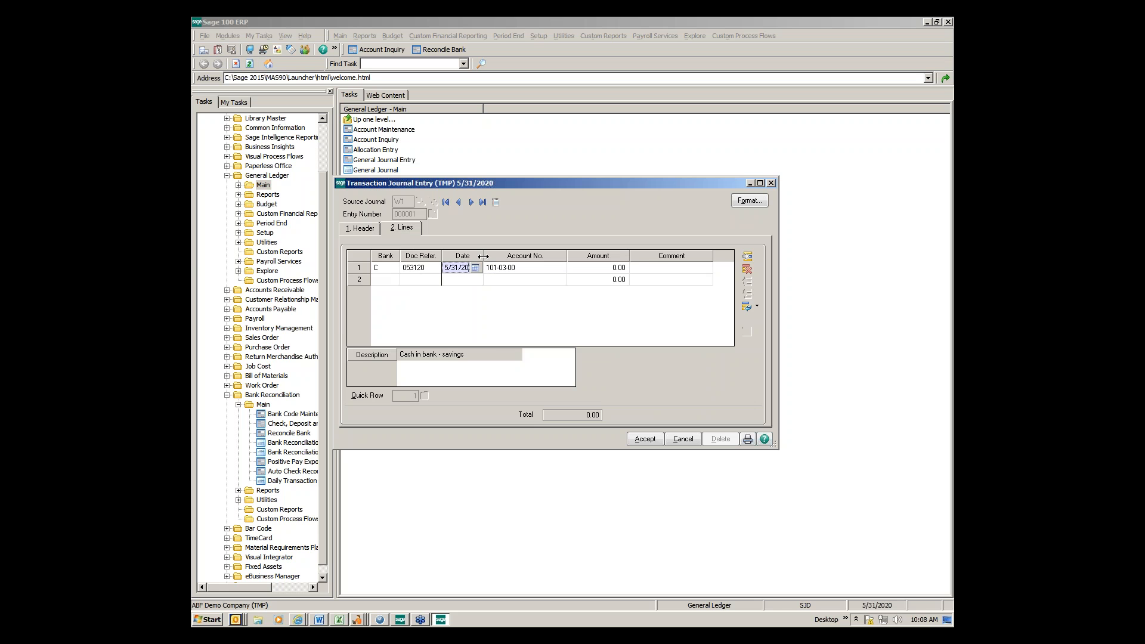
drag(483, 256, 493, 257)
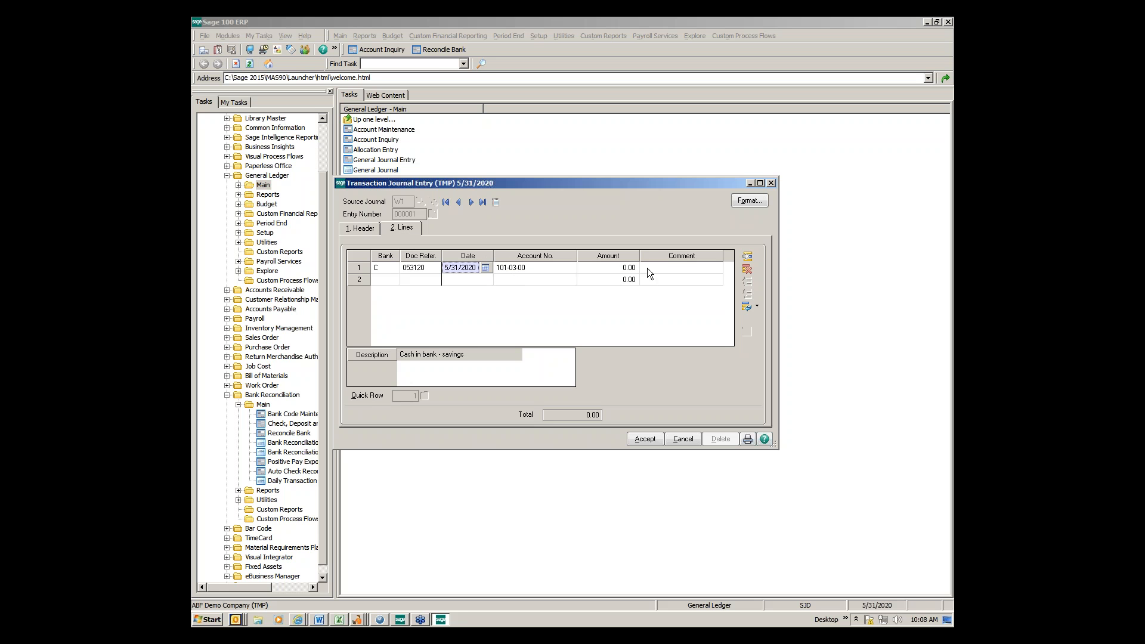
click(617, 268)
text(10.00)
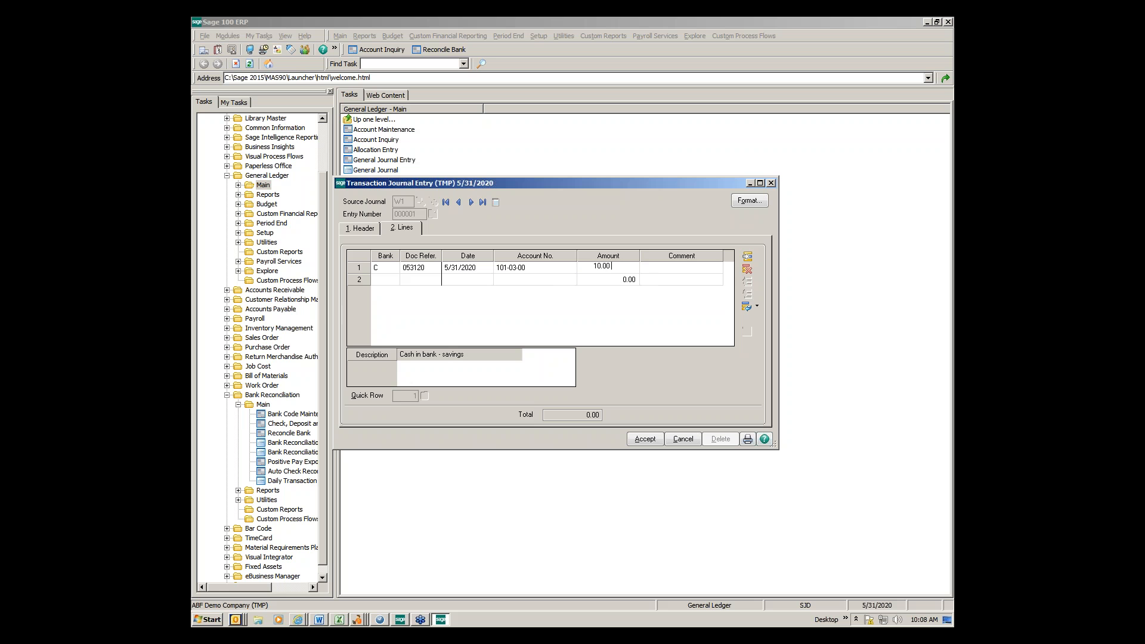
text(0)
key(Tab)
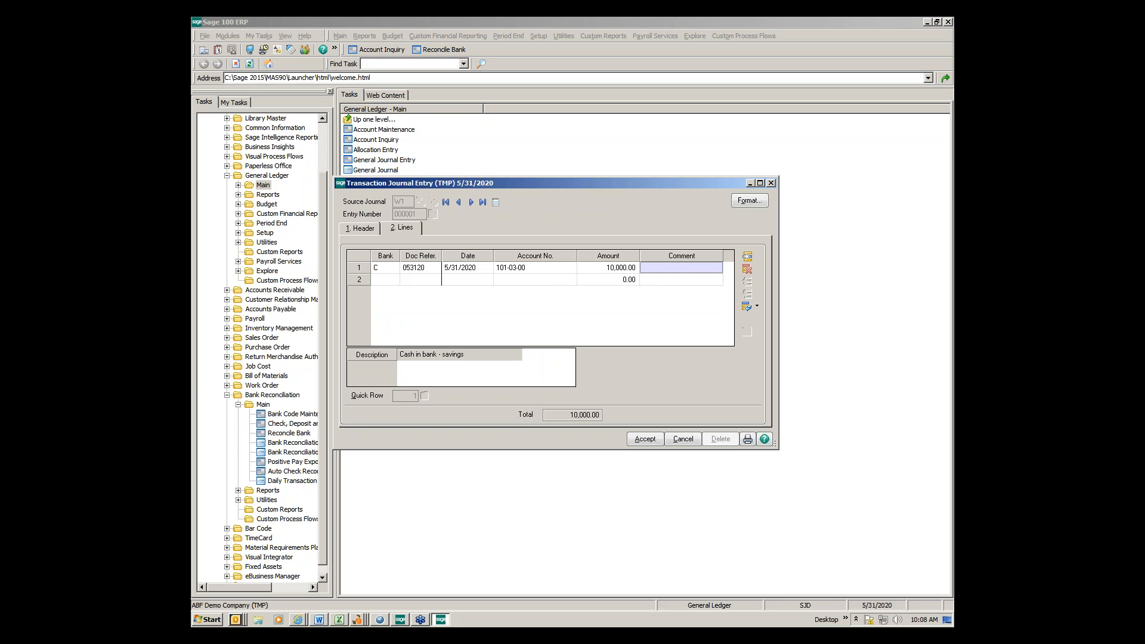
Add the comment "Transfer funds" to the bank C entry line and accept the W1 transaction journal entry
text(Transf)
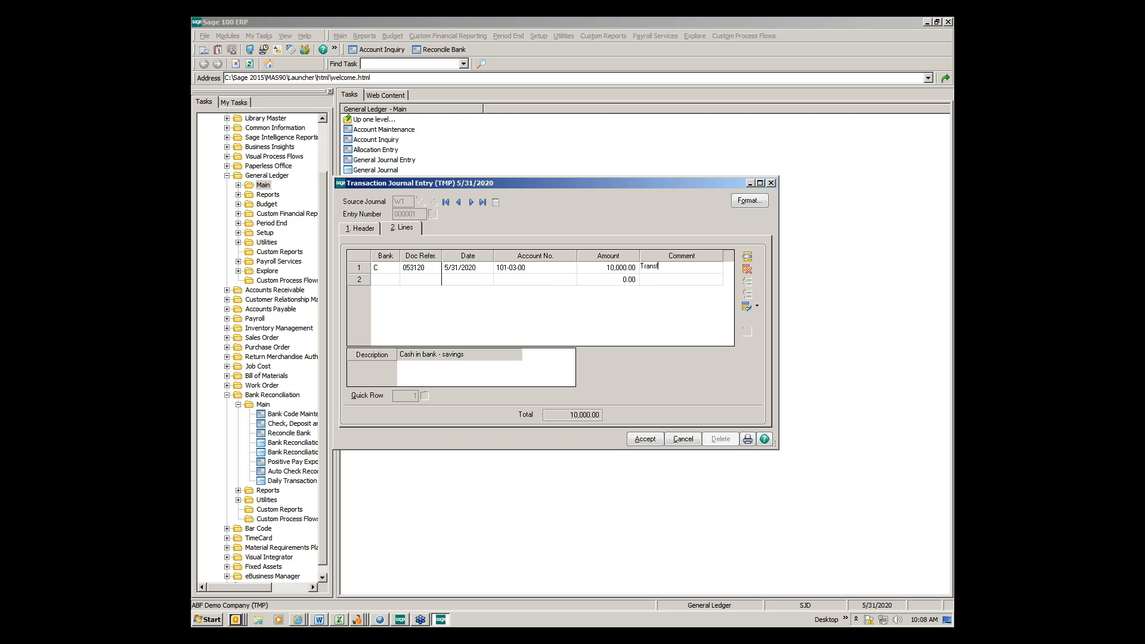
text(er funds)
key(Tab)
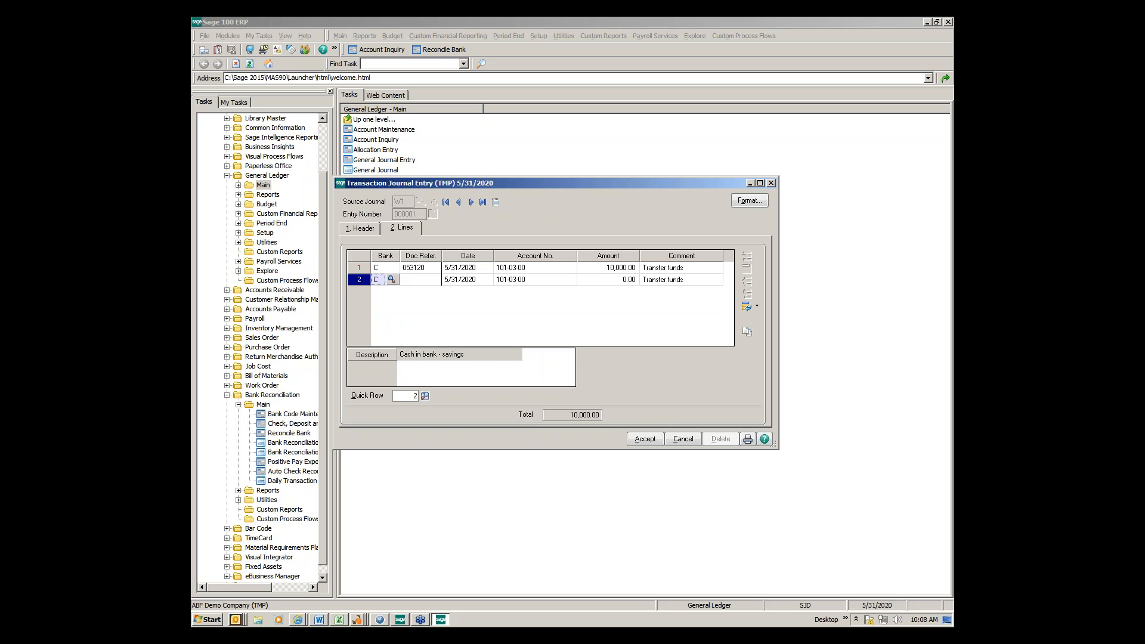
click(645, 438)
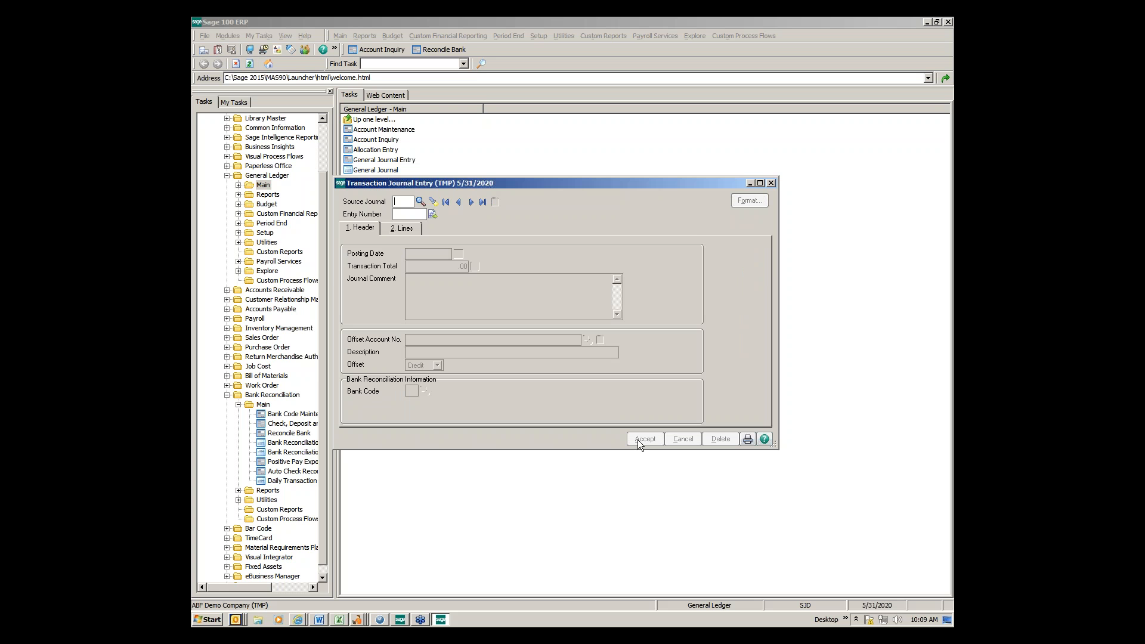
Output the General Ledger Transaction Journal for review, close the report, and update the journal
click(750, 441)
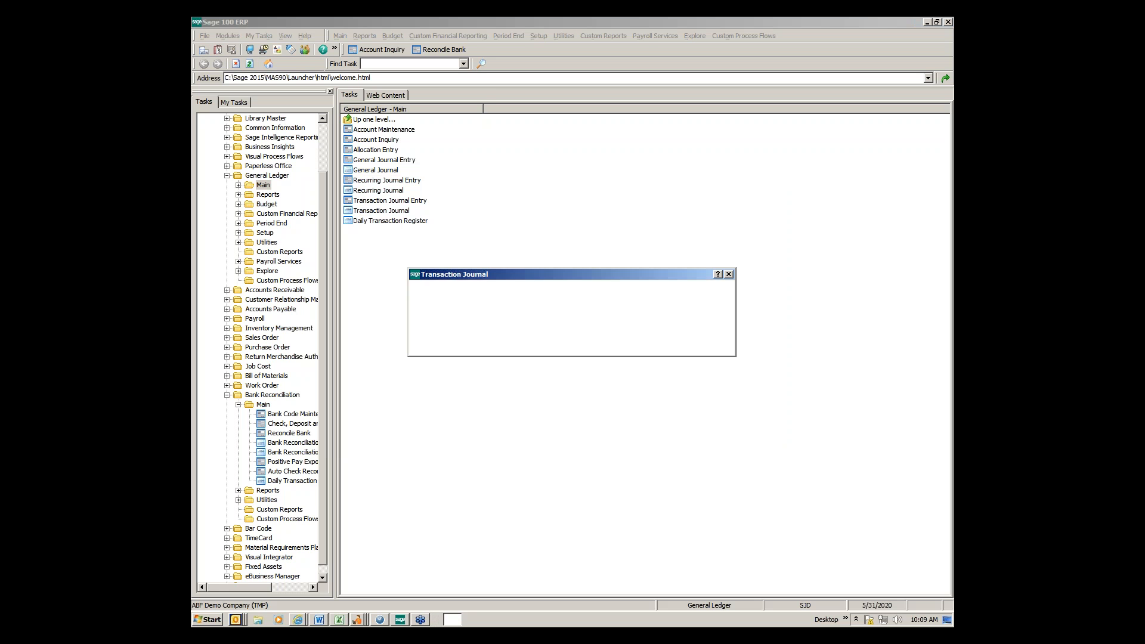
click(610, 349)
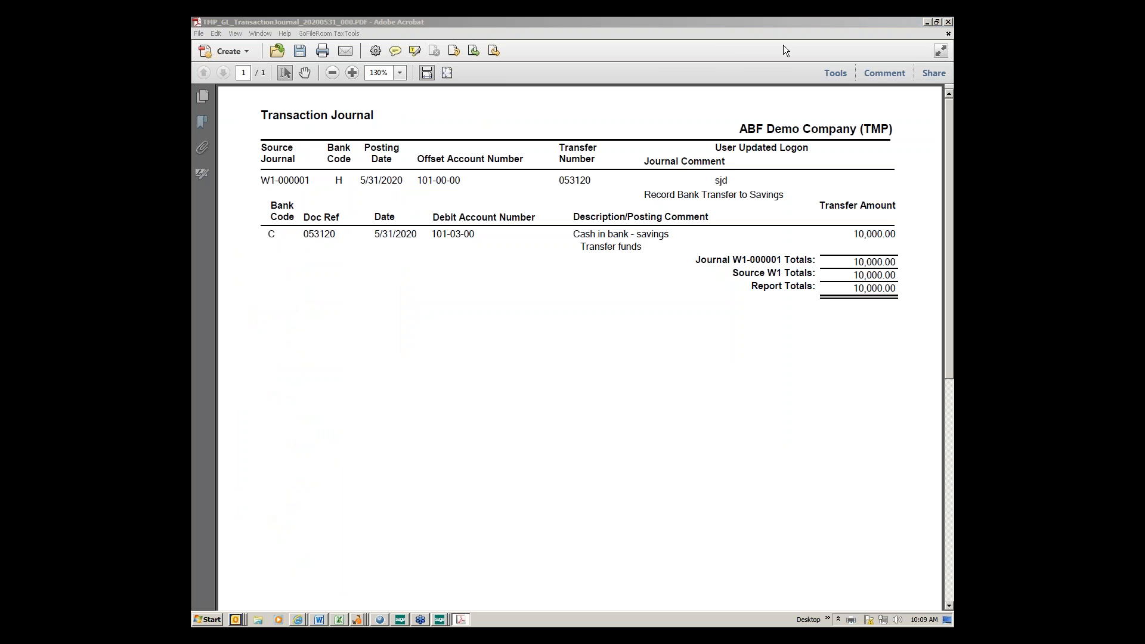
click(700, 220)
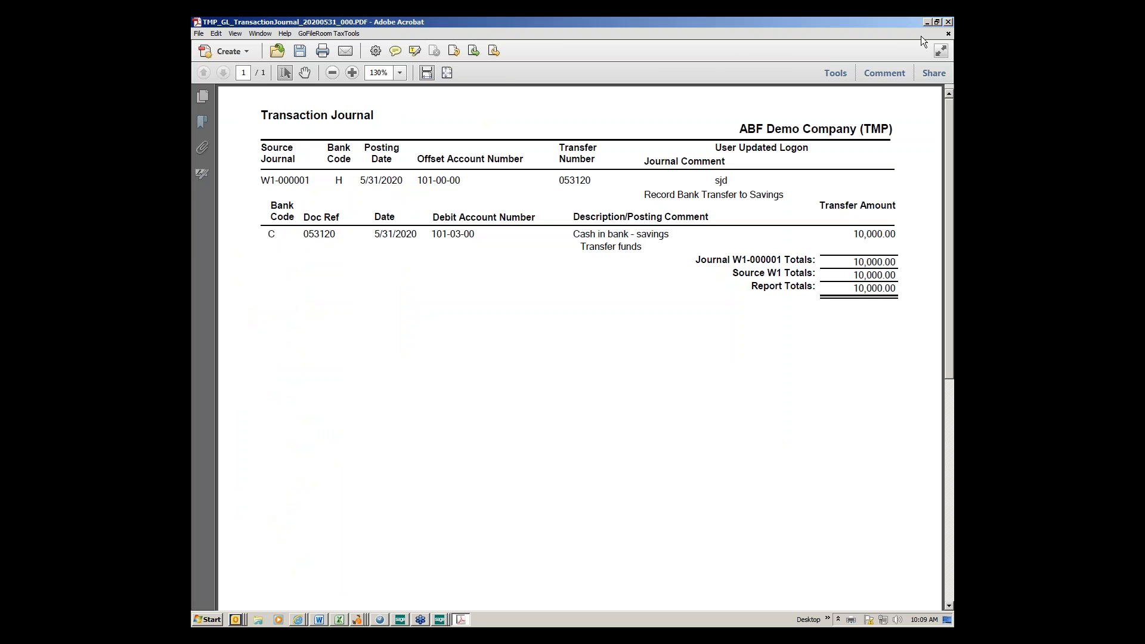
click(947, 22)
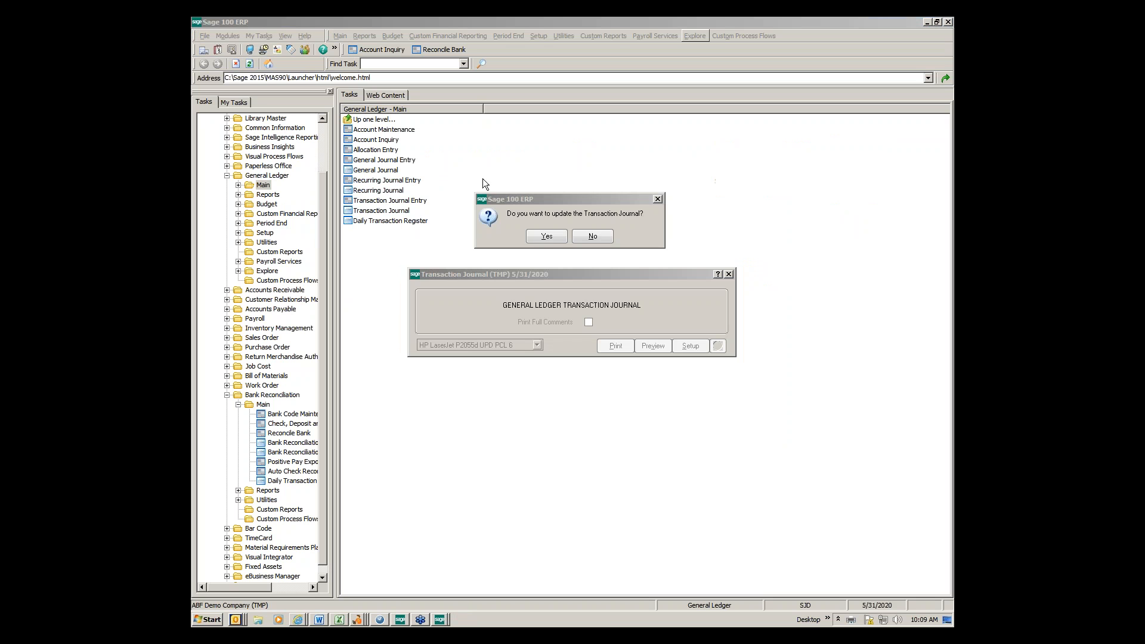
click(546, 237)
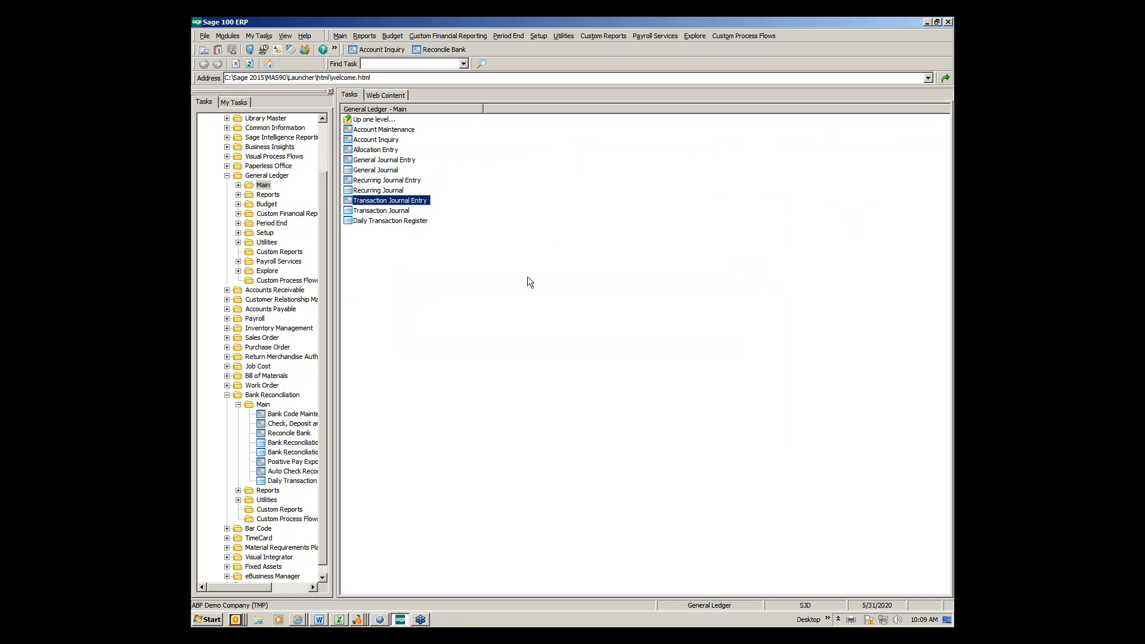
Review bank H's deposits and adjustments in Reconcile Bank for the 053120 transfer, widening the list to read the full comments
click(285, 435)
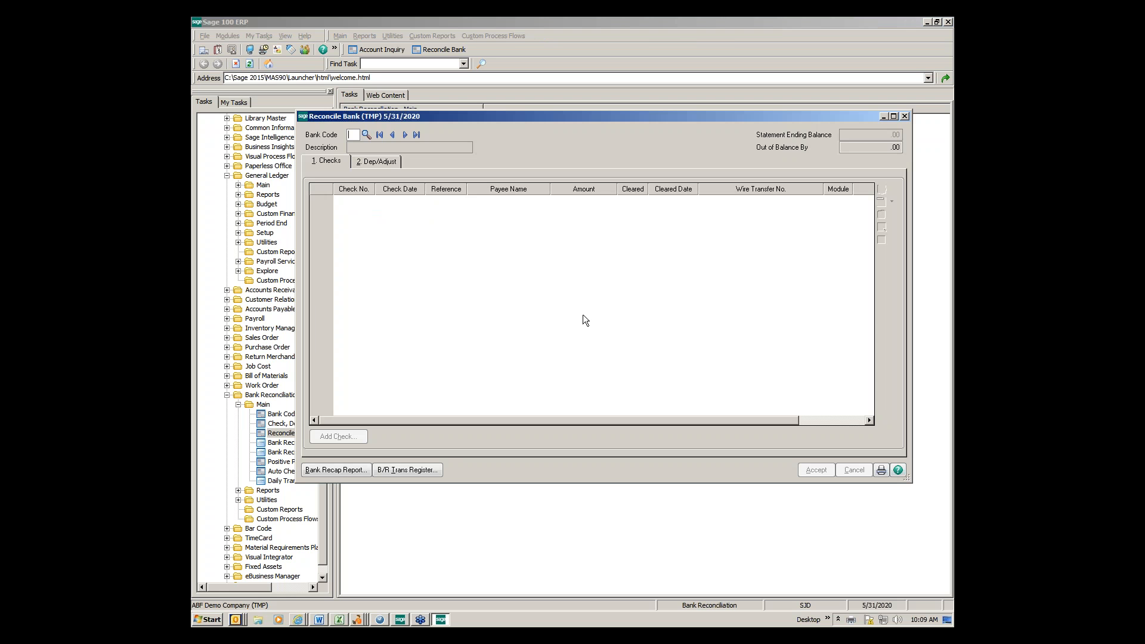
text(H)
key(Tab)
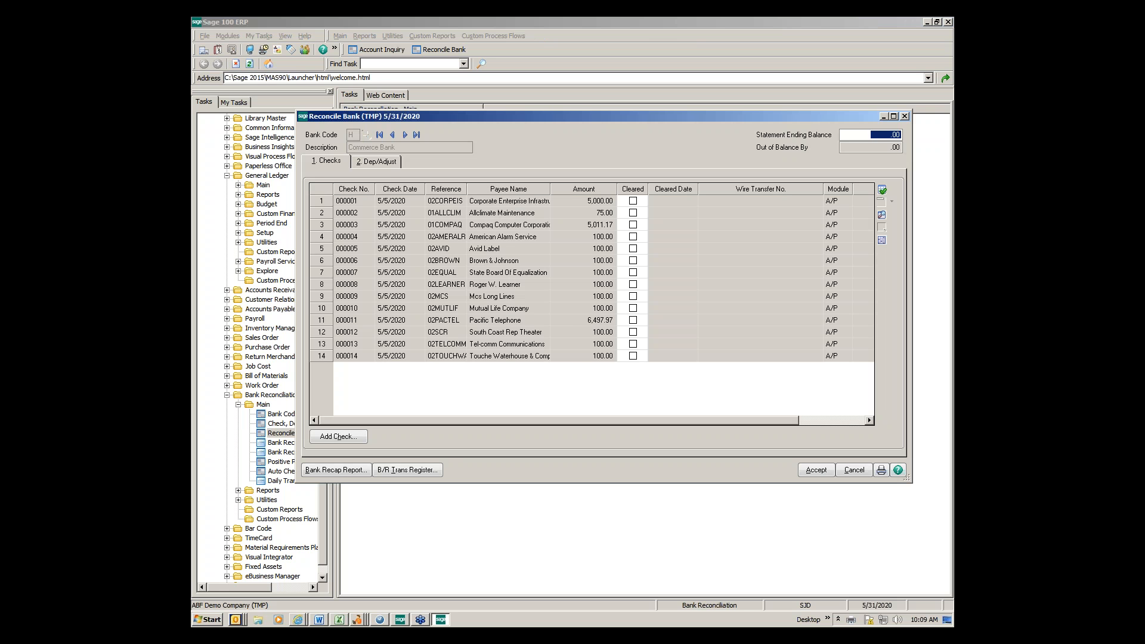
click(377, 161)
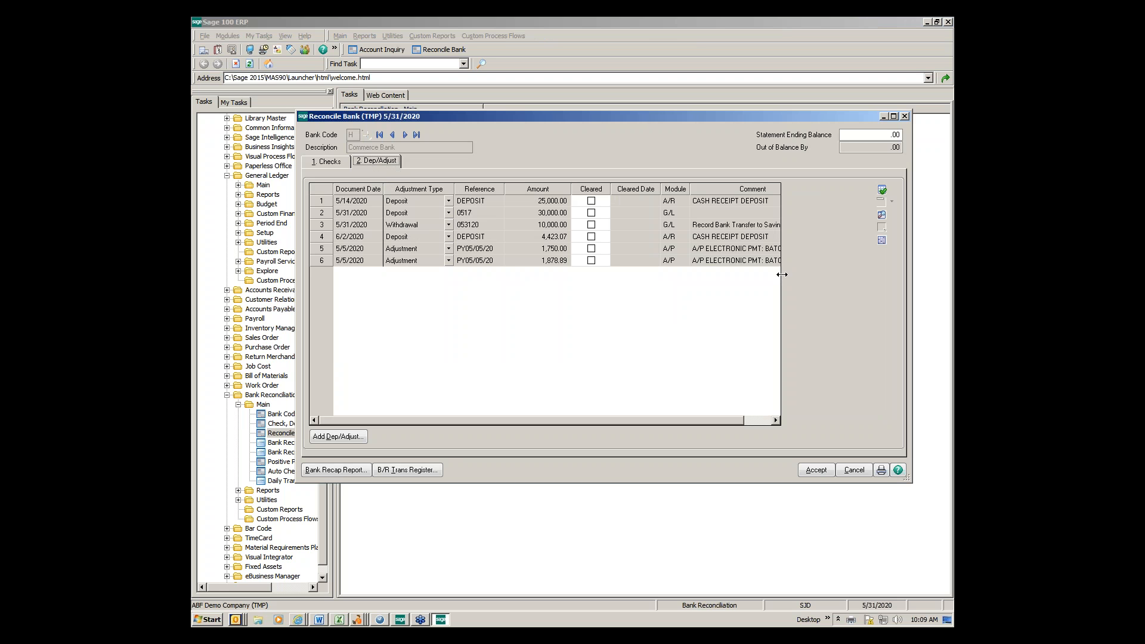
drag(782, 274, 842, 276)
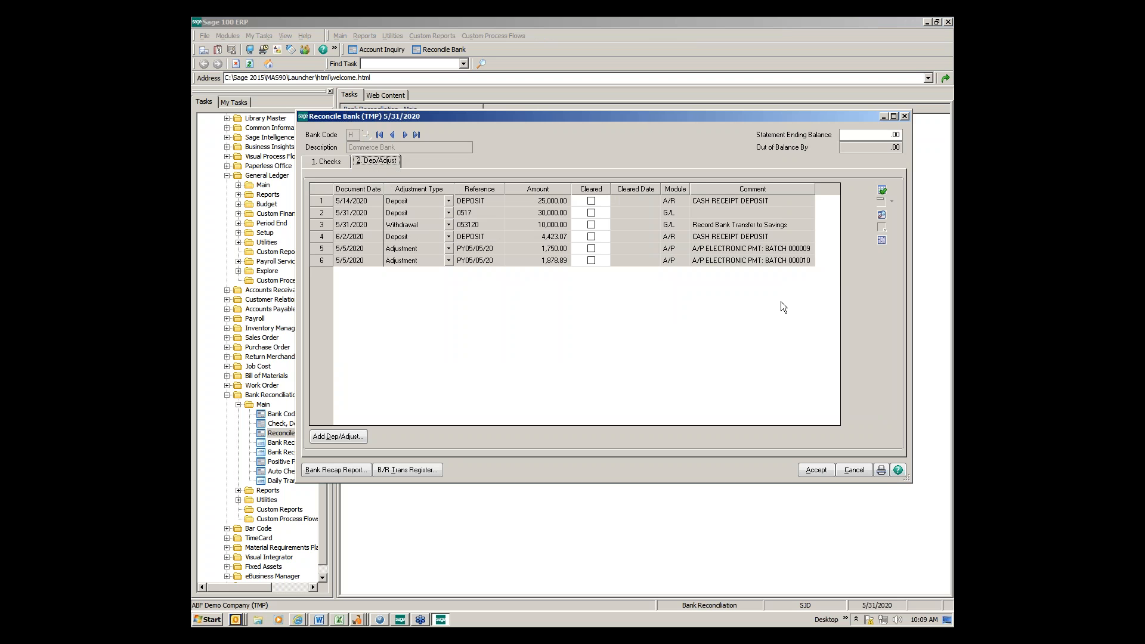
click(814, 470)
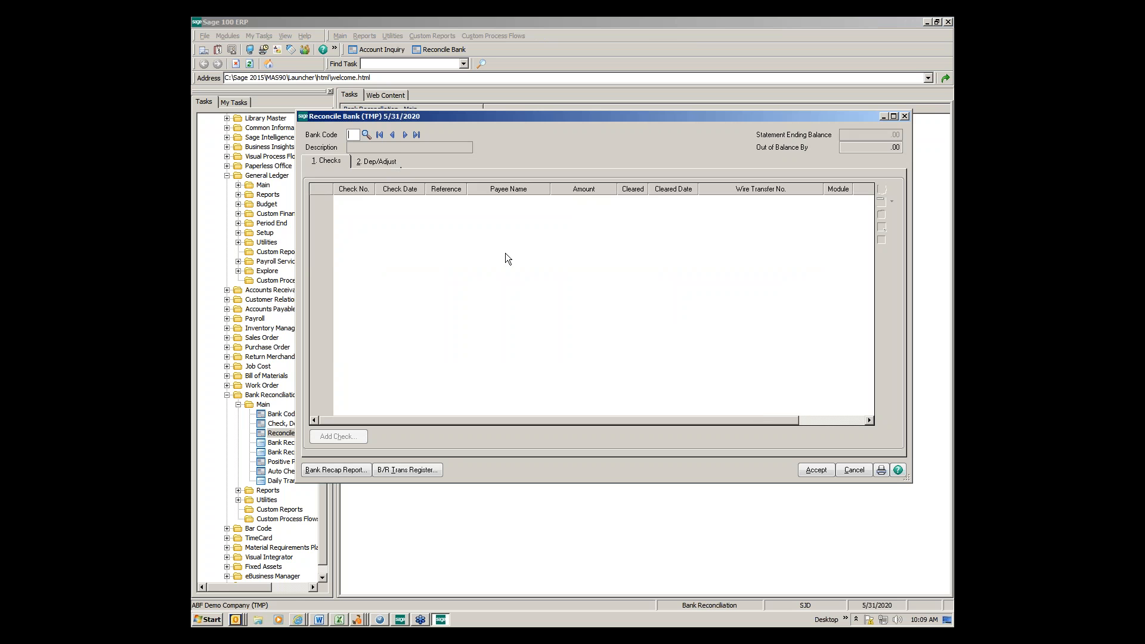
Review bank C's deposits and adjustments for the 053120 transfer, and close Reconcile Bank
text(C)
key(Tab)
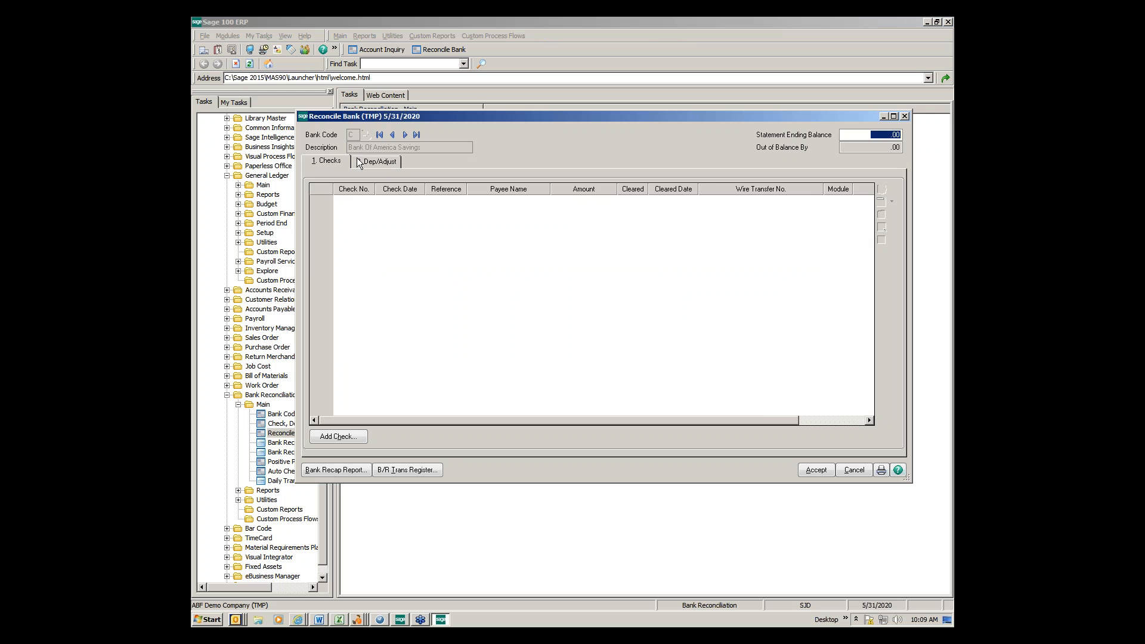
click(364, 161)
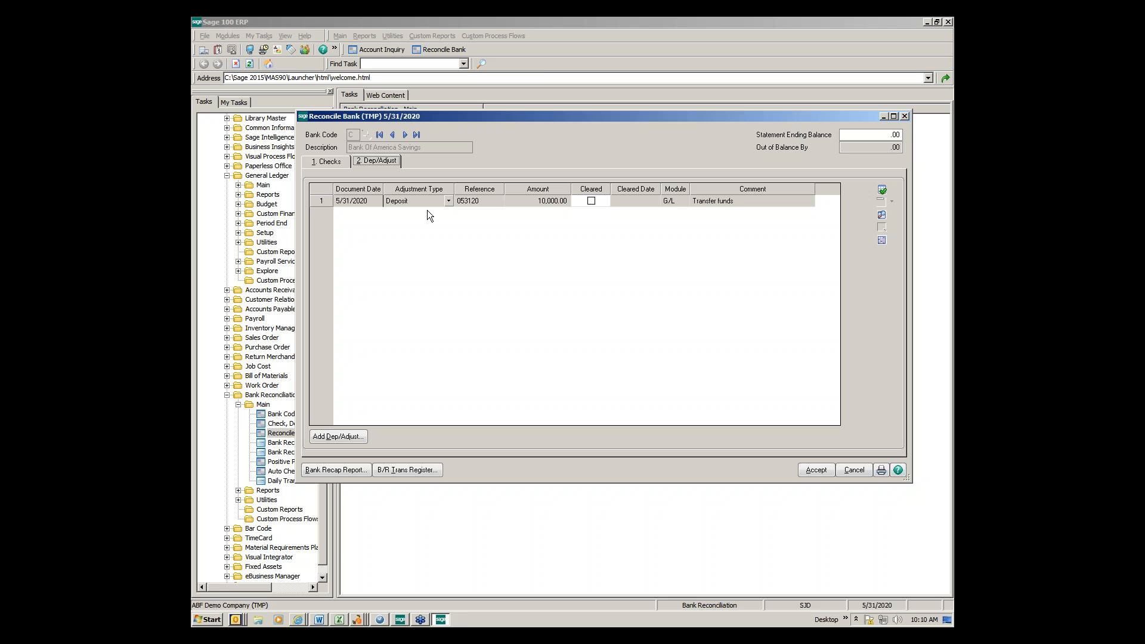
click(817, 470)
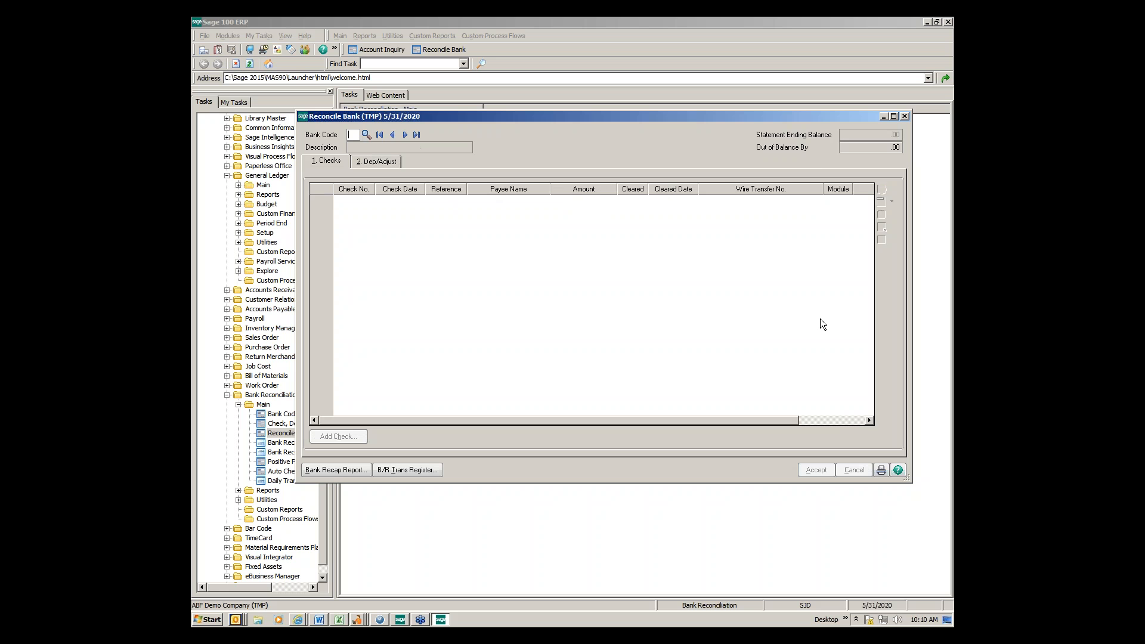
click(905, 116)
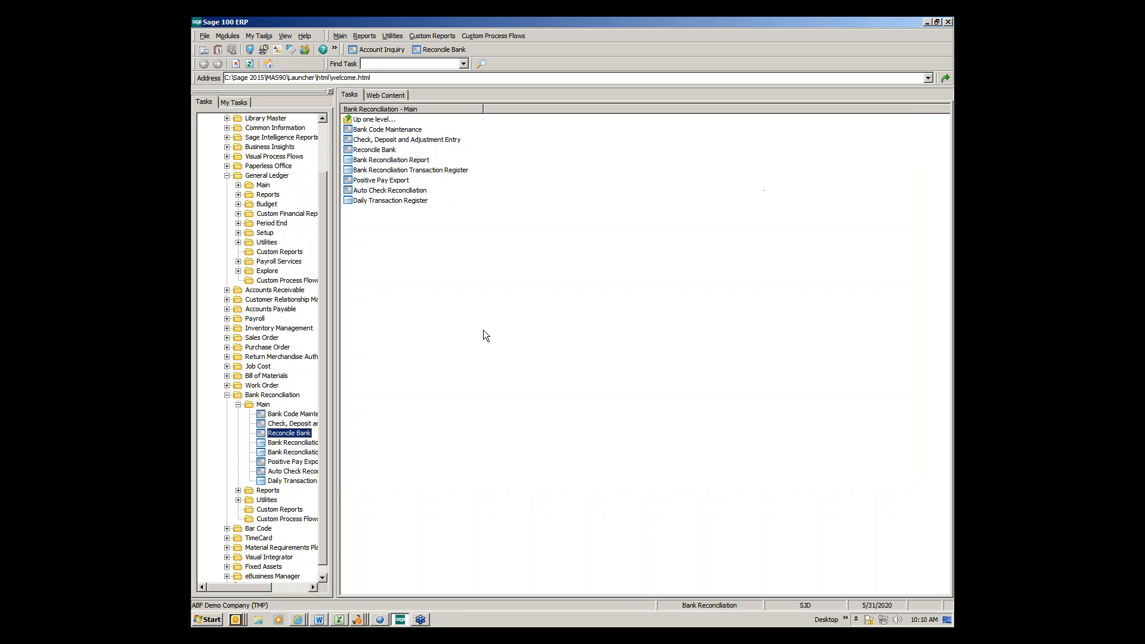
Start check number 951520 for bank H in Accounts Payable Manual Check and Payment Entry
click(226, 176)
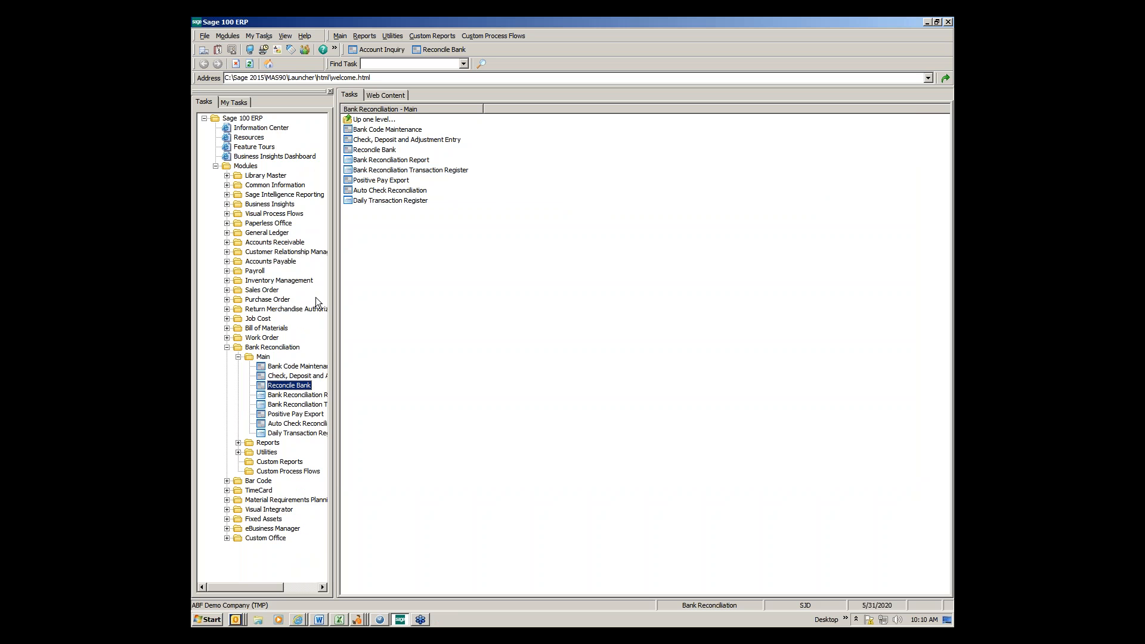
click(270, 261)
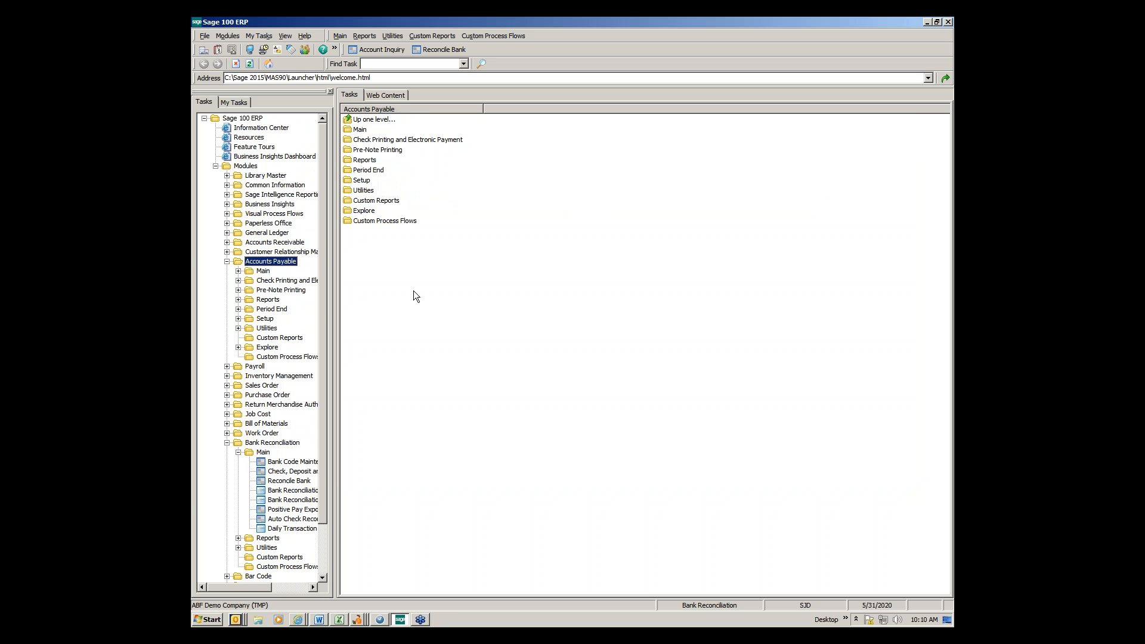
double_click(358, 130)
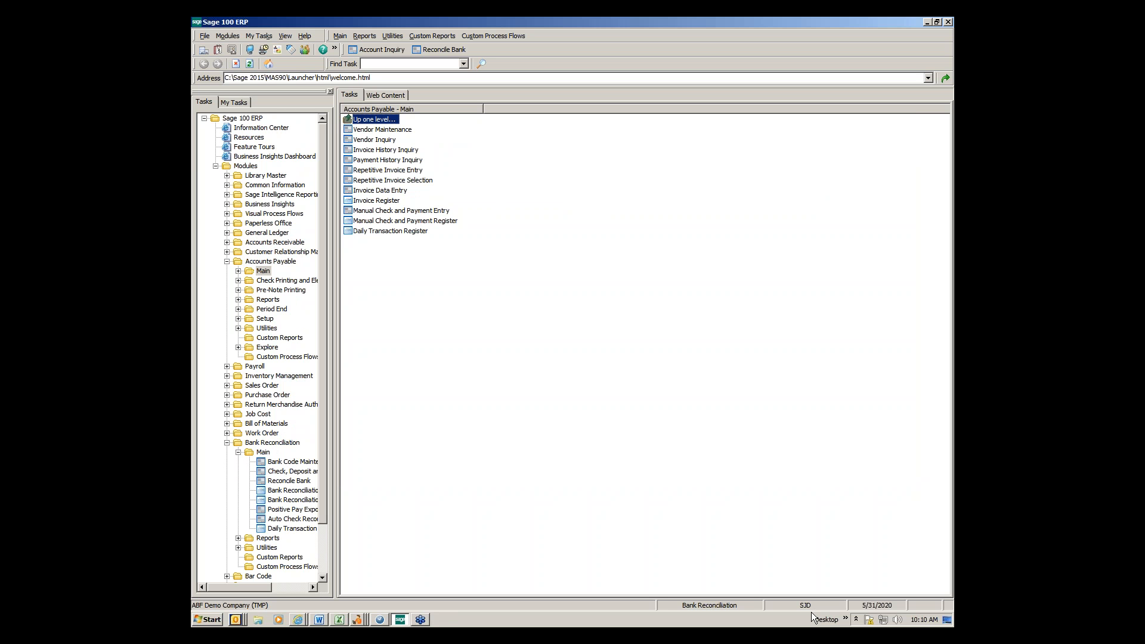
double_click(417, 211)
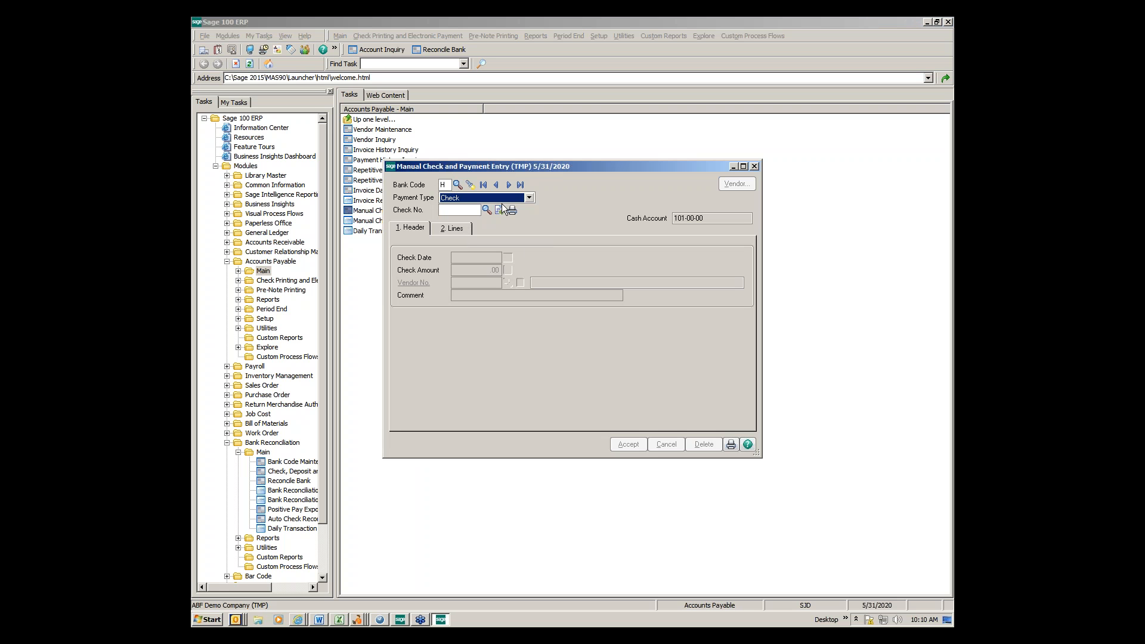
click(469, 210)
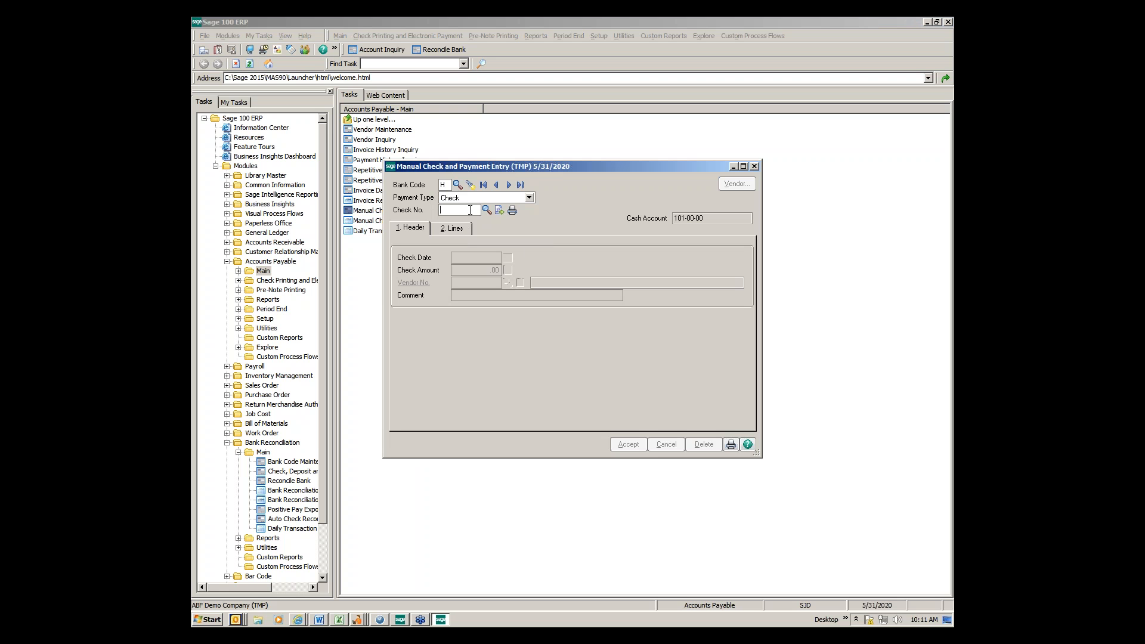
text(951520)
key(Tab)
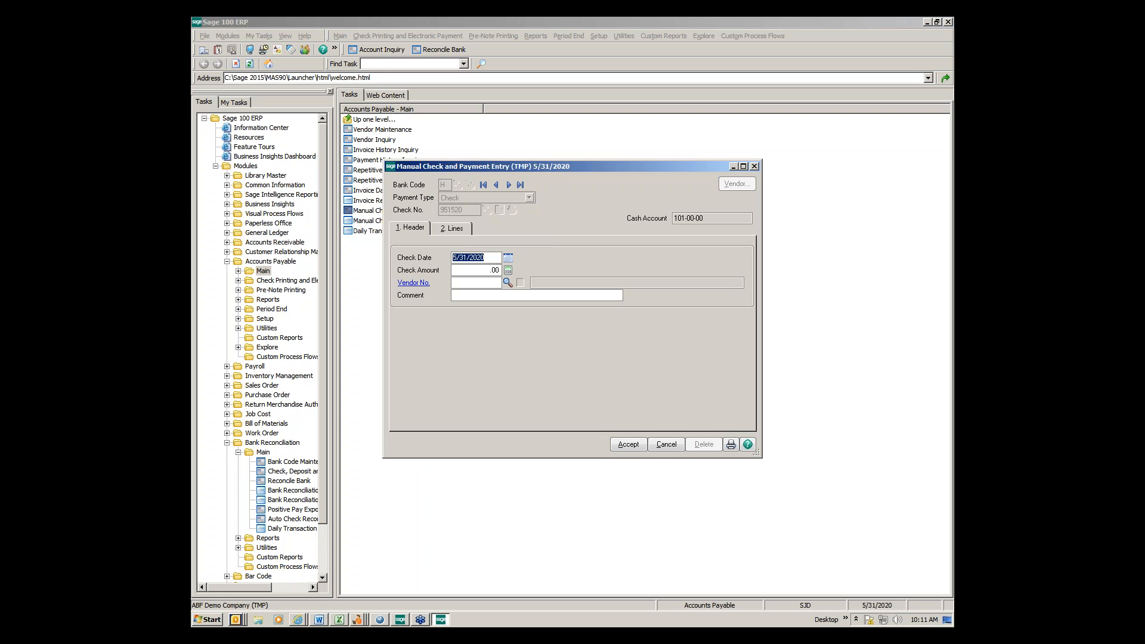
Fill in the check header with date 5/15/2020, amount 3,218.22, vendor 00-NOF, payee name IRS and comment "Payroll taxes"
text(5/15/2020)
key(Tab)
text(3218.22)
text(00NOF)
key(Tab)
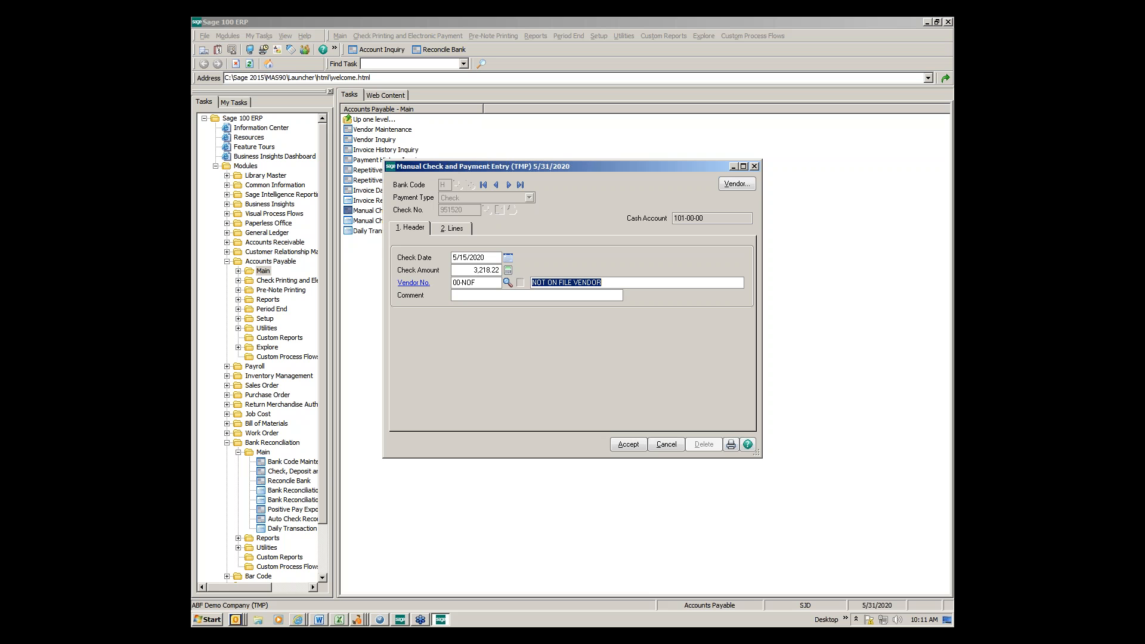
text(IRS)
text(Payroll)
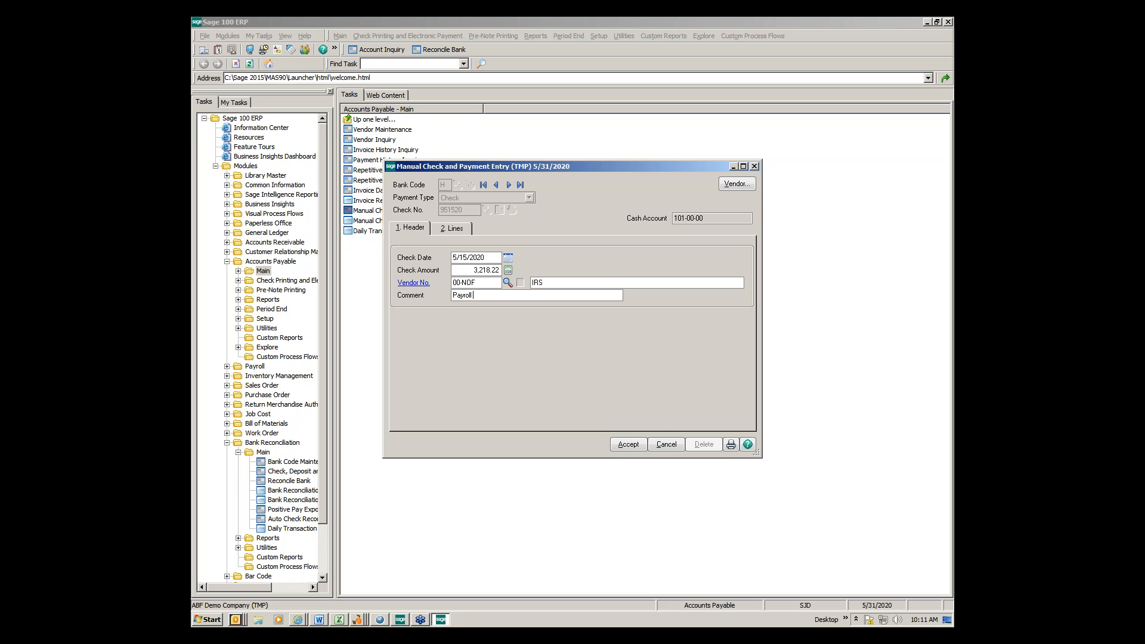
text( taxes)
Open the check's General Ledger distribution and assign 1,250.00 to account 225-01-00 on the first line
click(462, 228)
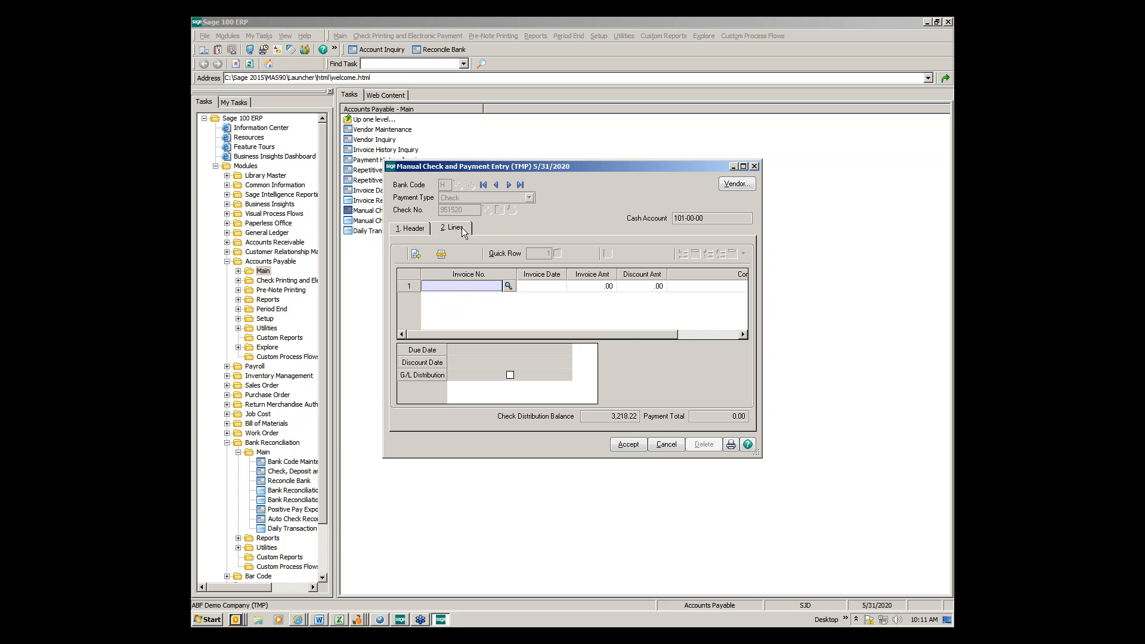
click(416, 255)
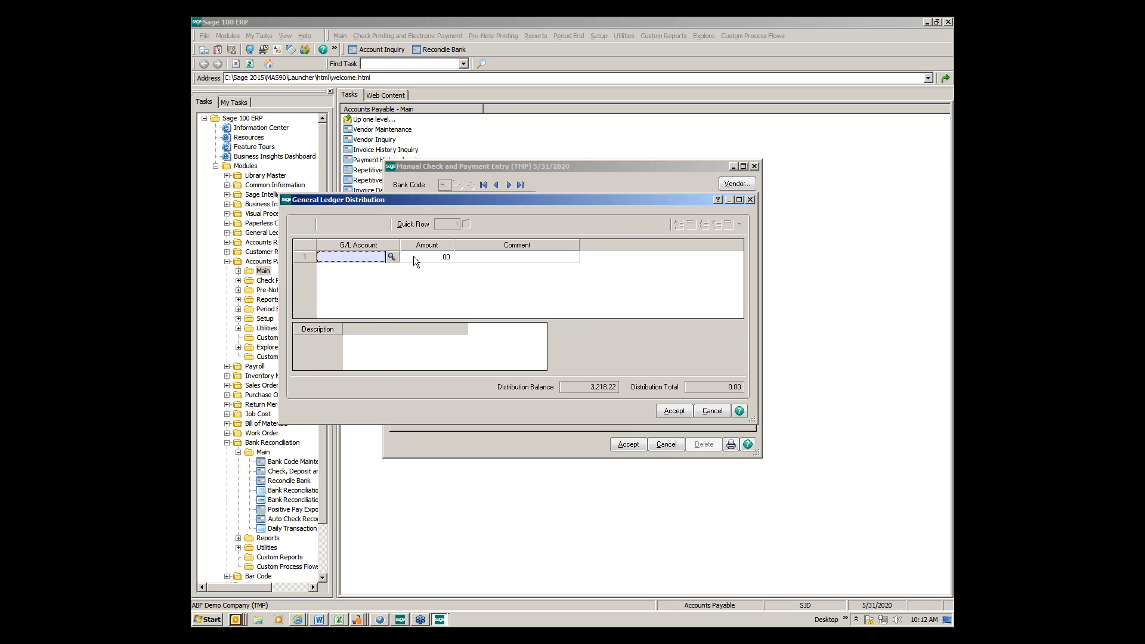
text(225-01-00)
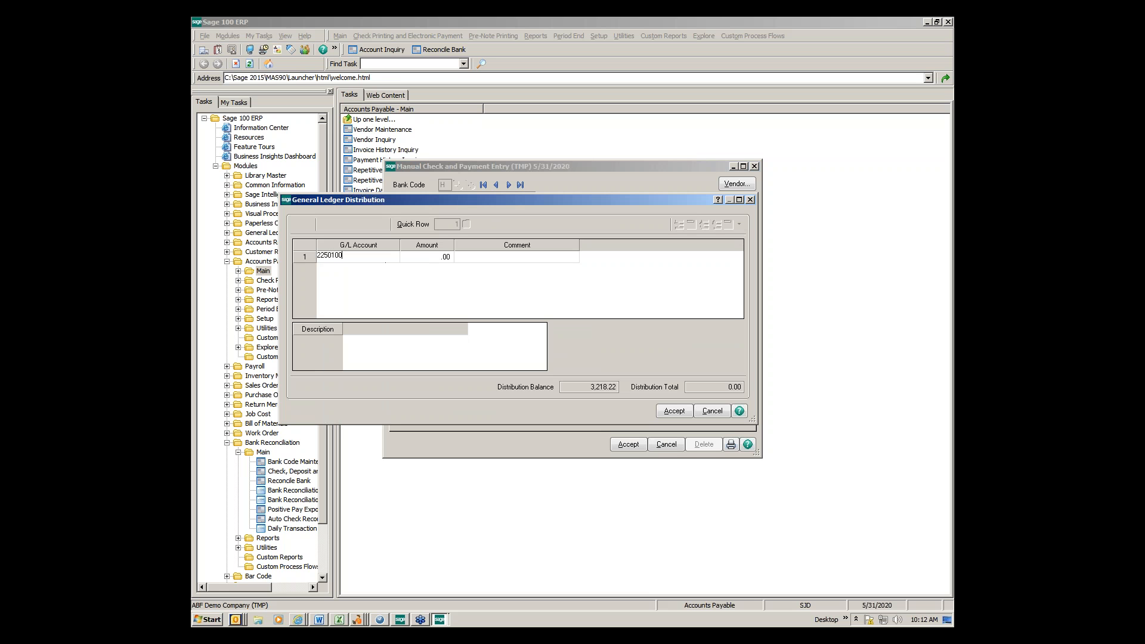
key(Tab)
text(1250)
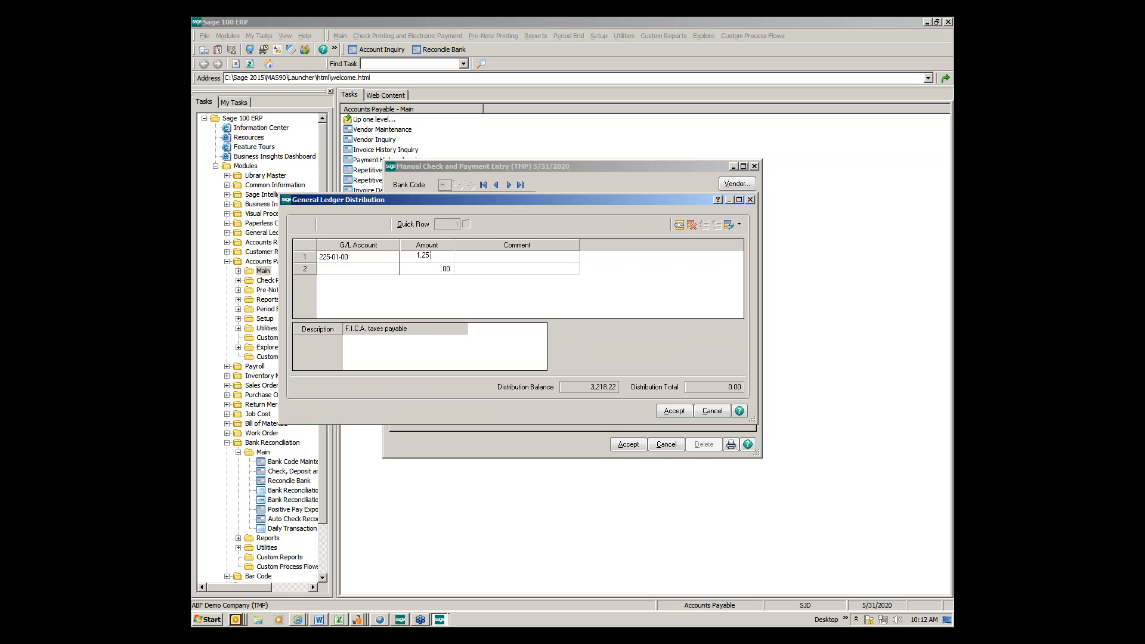
key(Tab)
key(Tab)
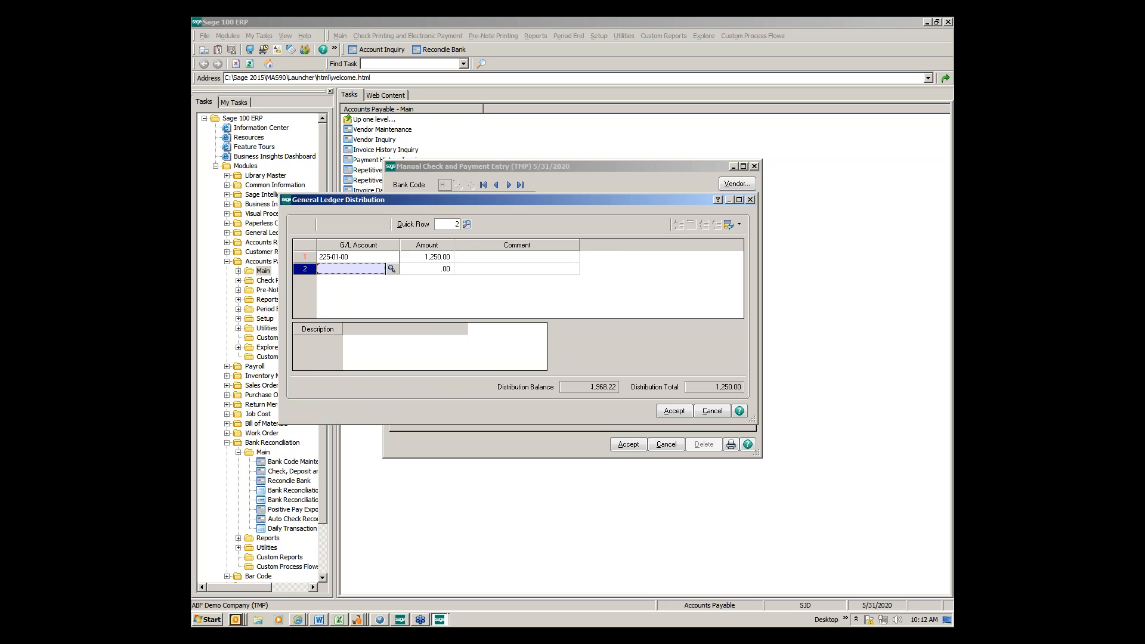
Enter account 225-02-00 on the second distribution line and place the Description column between G/L Account and Amount
text(225-02-00)
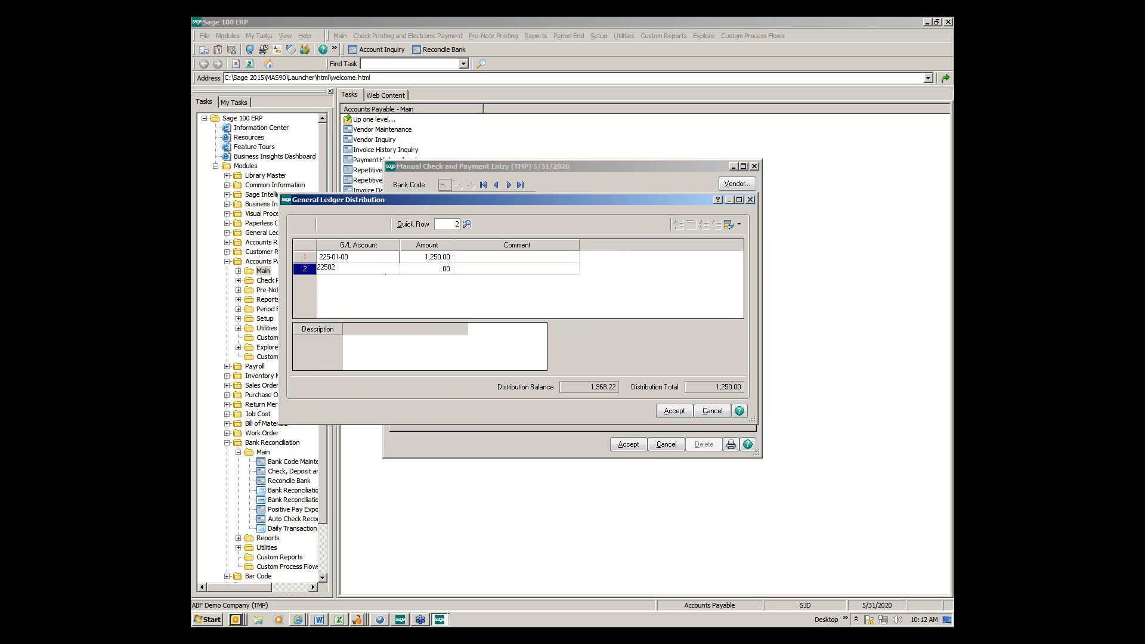
key(Tab)
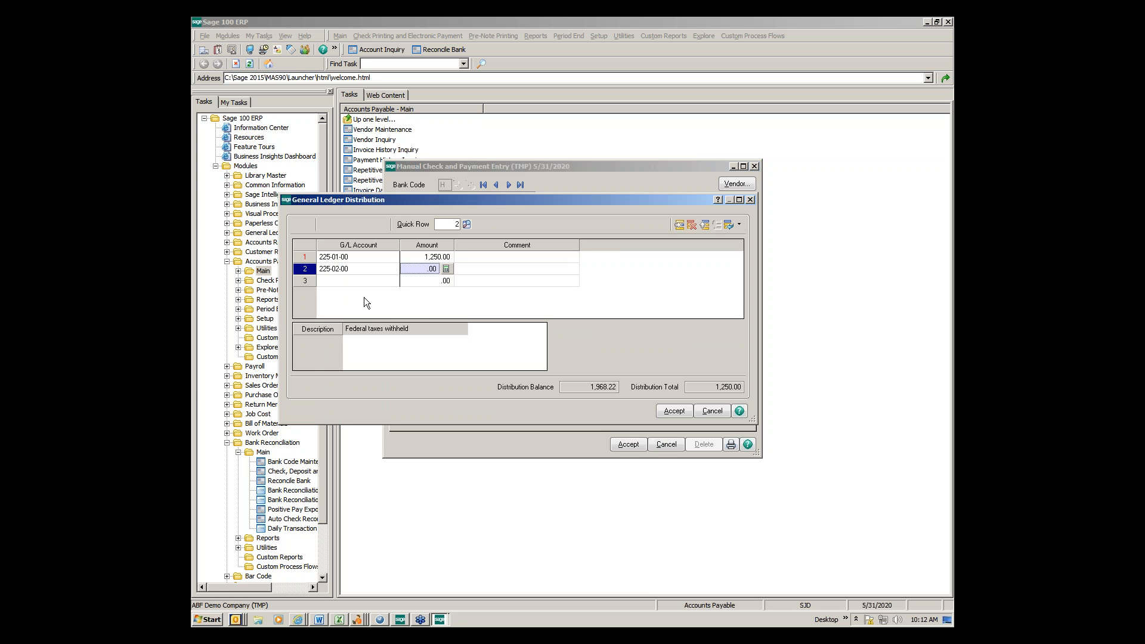
click(321, 328)
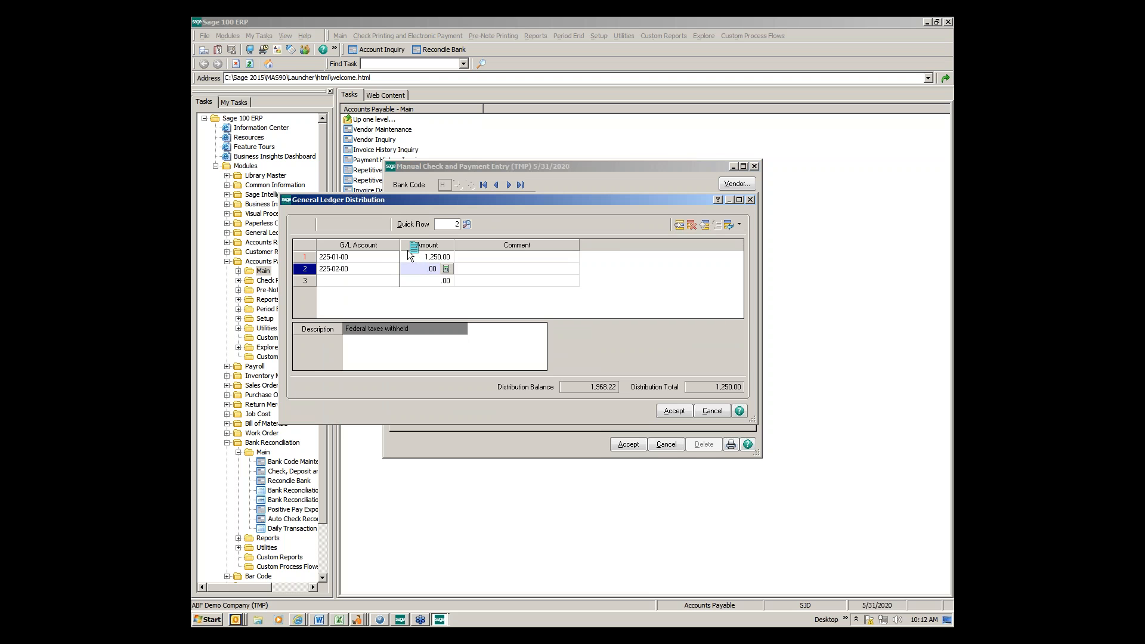
drag(406, 248, 406, 248)
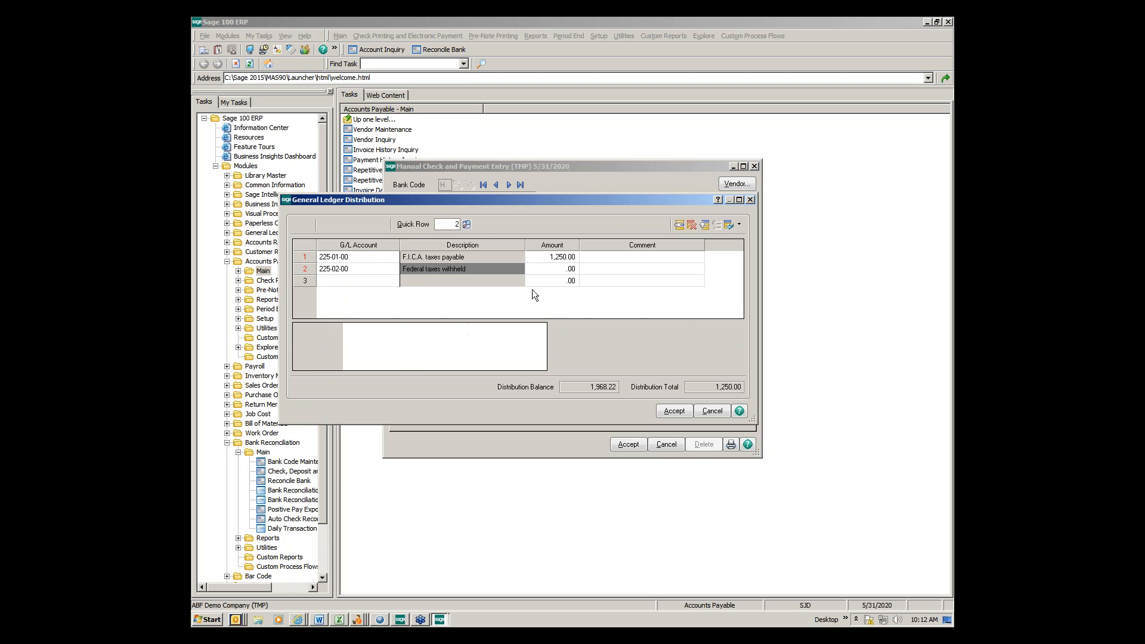
Assign 1,968.22 to account 225-02-00, and accept both the distribution and the IRS check
click(538, 268)
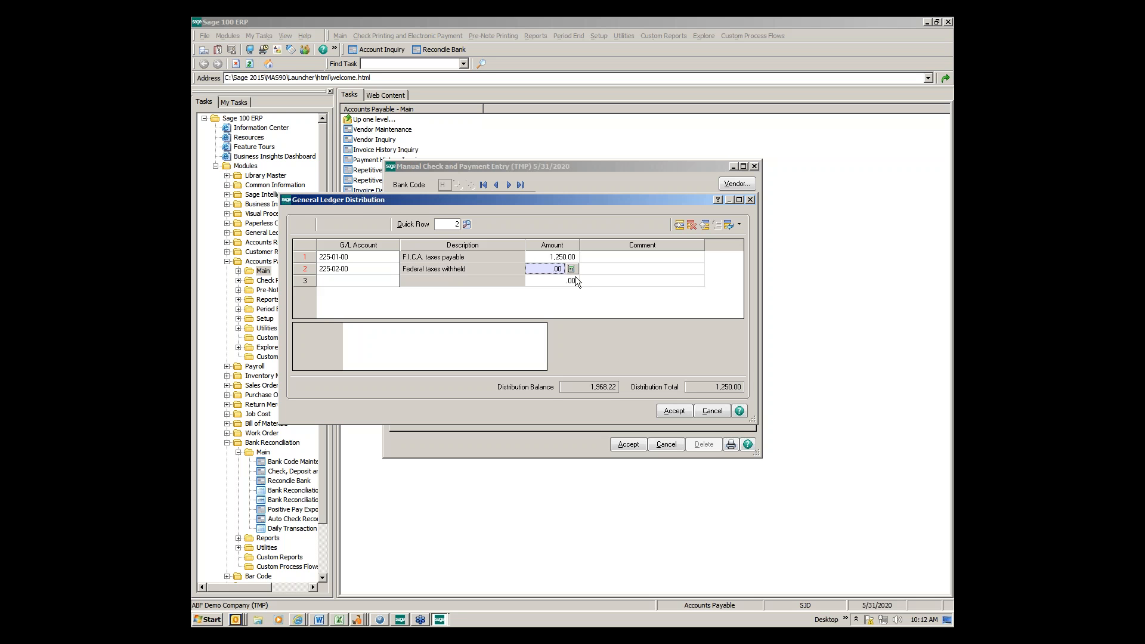
text(196.38)
key(BackSpace)
key(BackSpace)
key(BackSpace)
key(BackSpace)
key(BackSpace)
key(BackSpace)
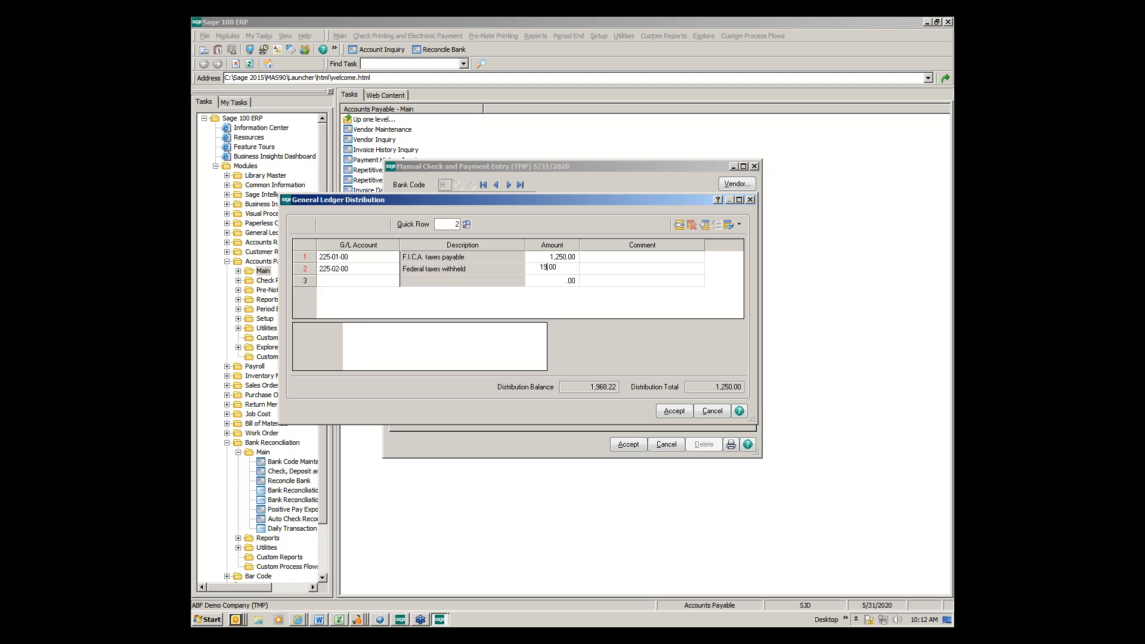
text(1,968.22)
key(Tab)
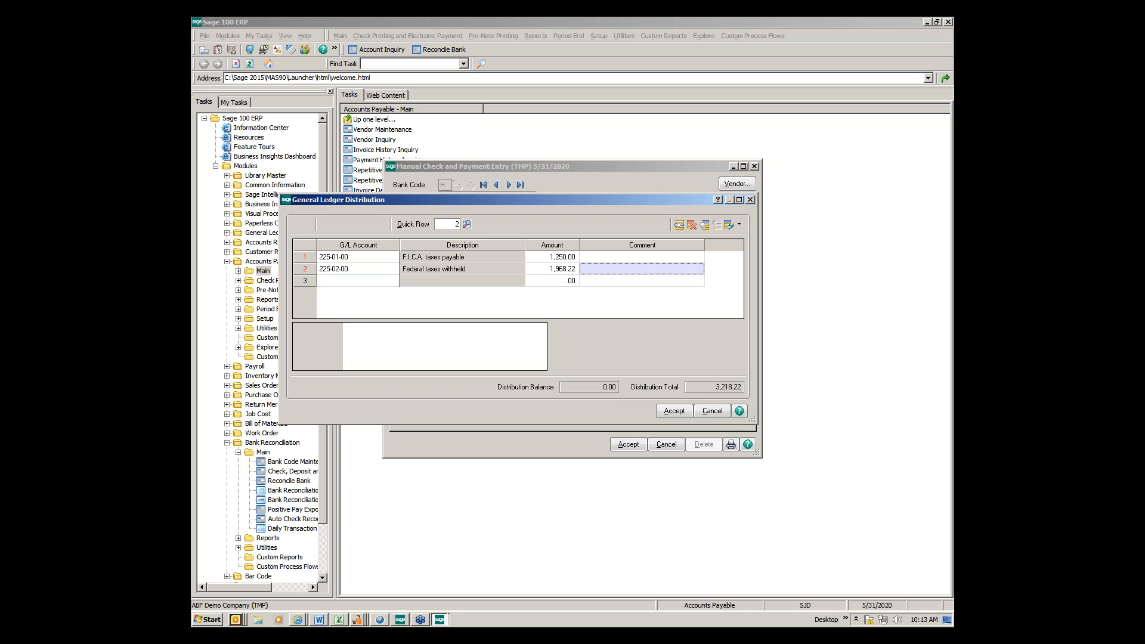
click(677, 415)
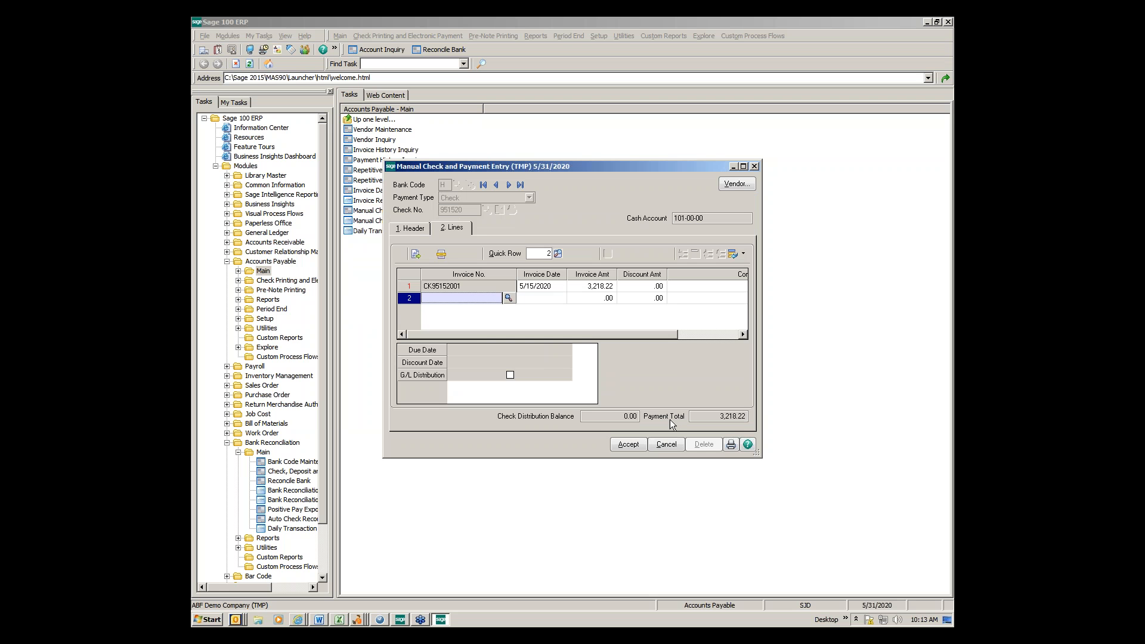
click(628, 444)
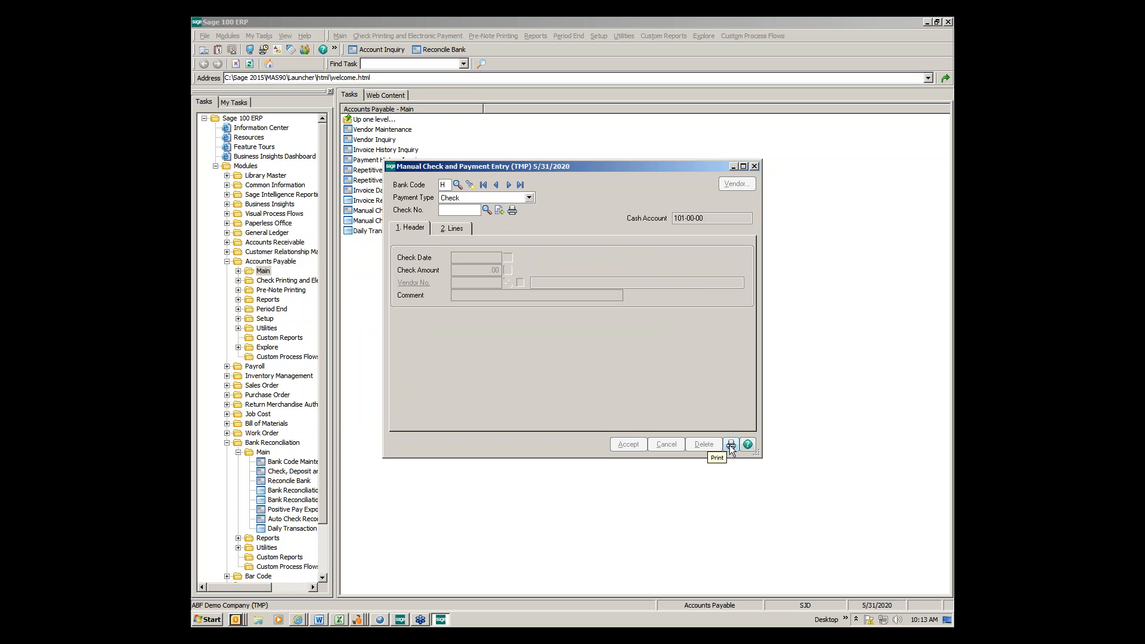
Print the Manual Check and Payment Register with posting date 5/31/2020, close the report and update the register
drag(590, 168, 676, 119)
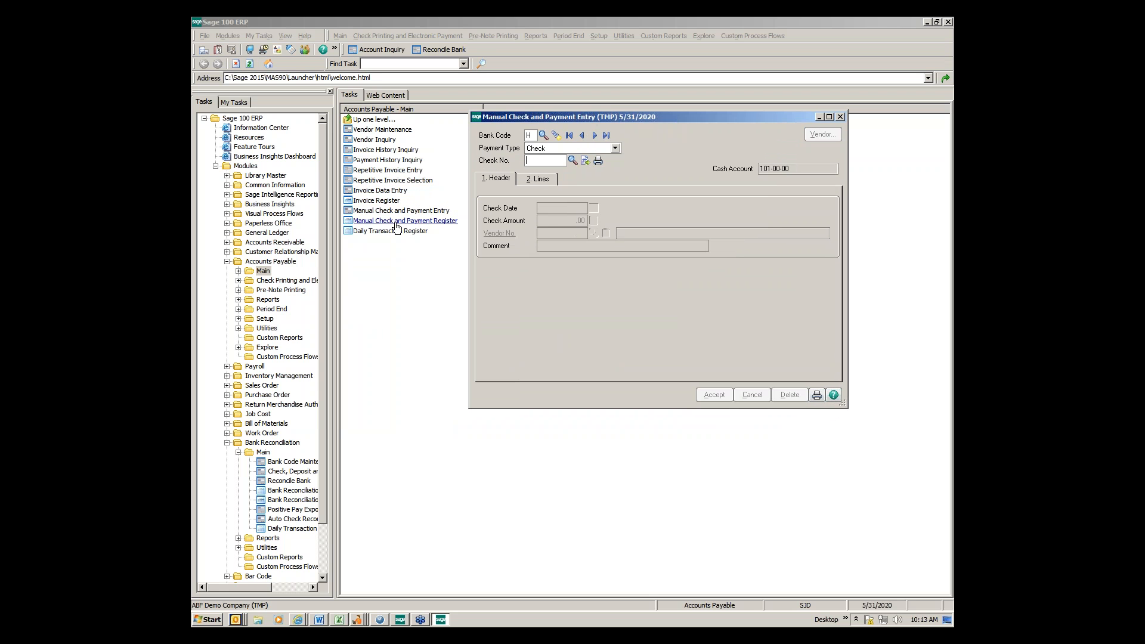
click(816, 395)
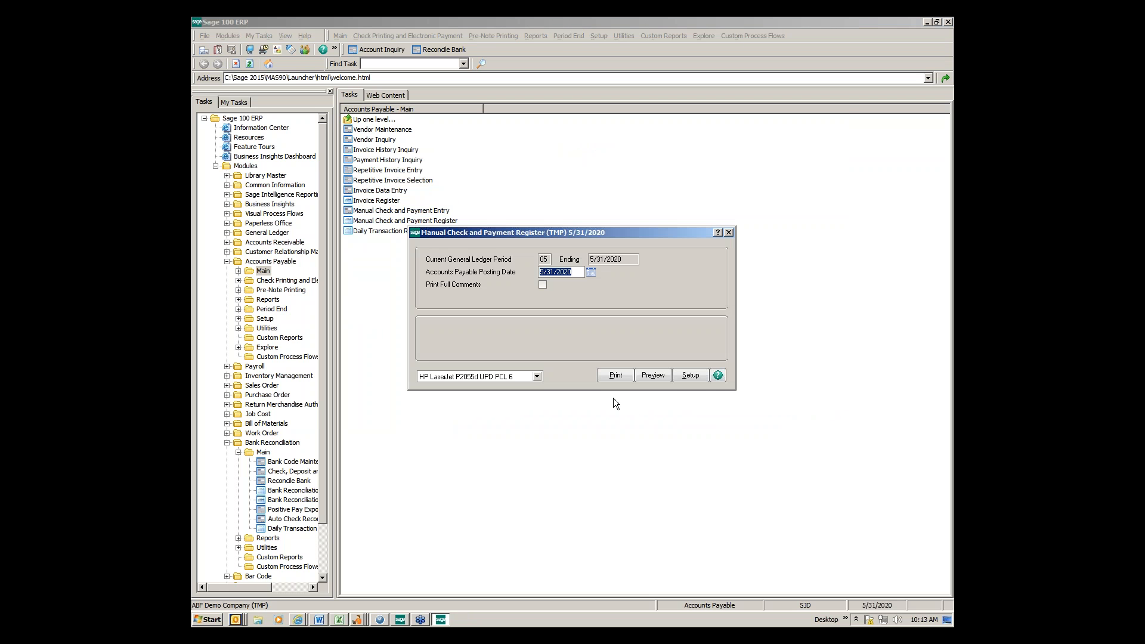
click(615, 375)
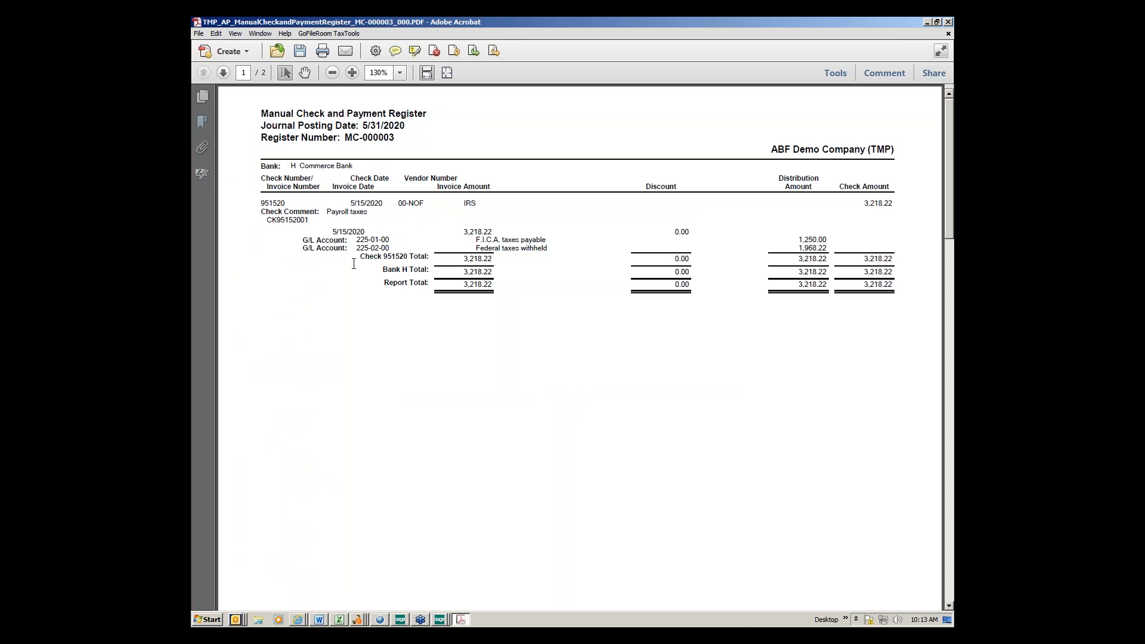
click(948, 22)
click(547, 237)
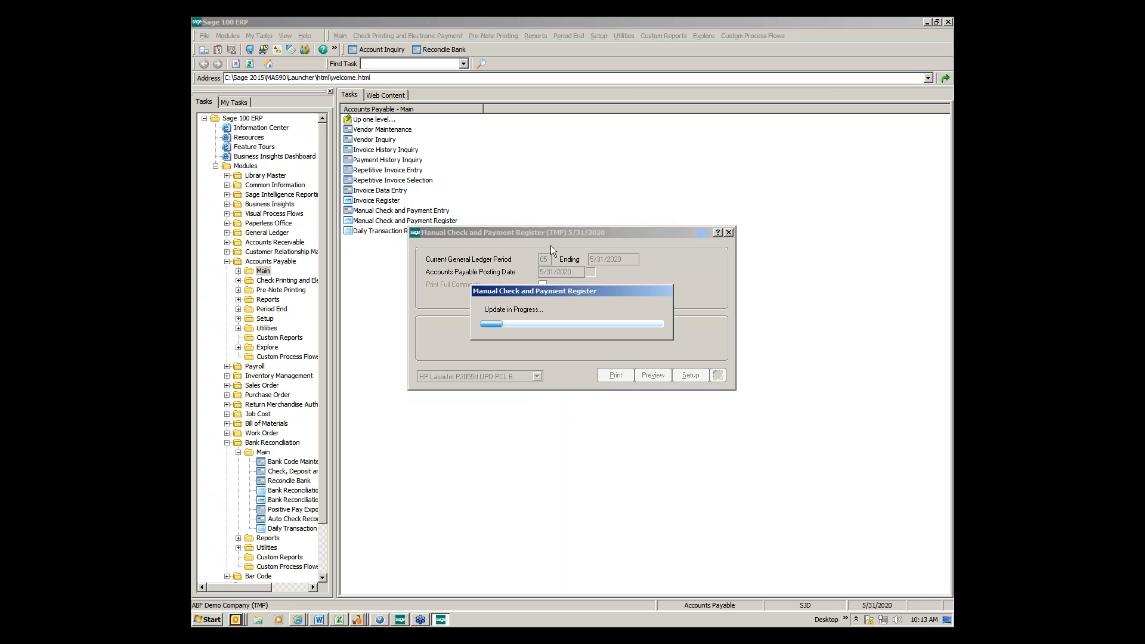
Print the Accounts Payable Daily Transaction Register, close the report and post the update
click(550, 236)
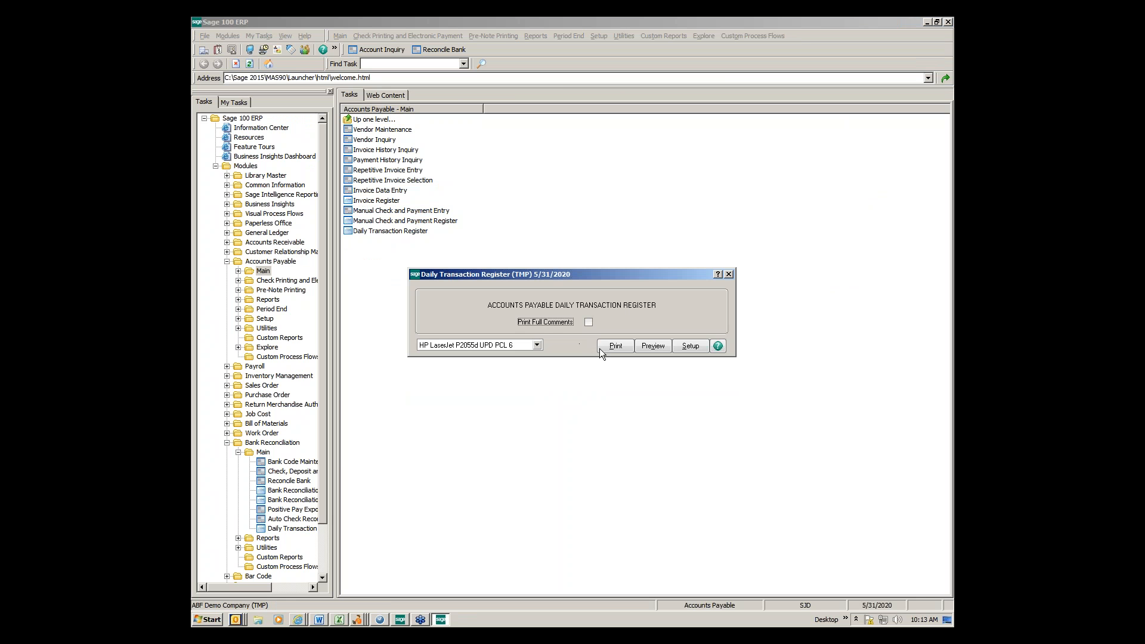
click(606, 347)
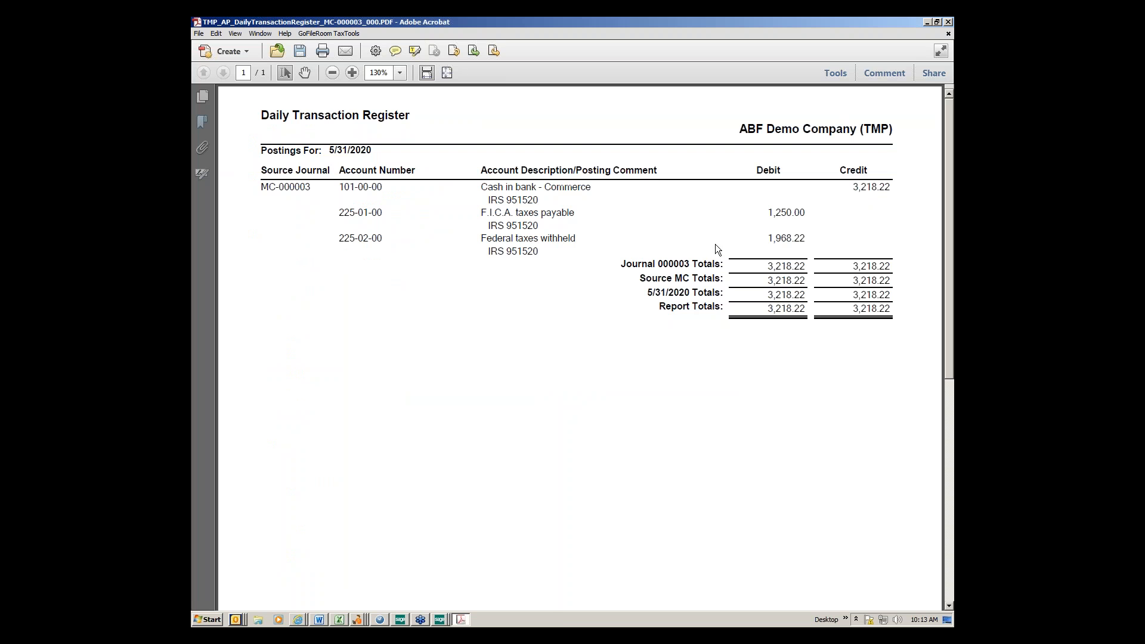
click(947, 22)
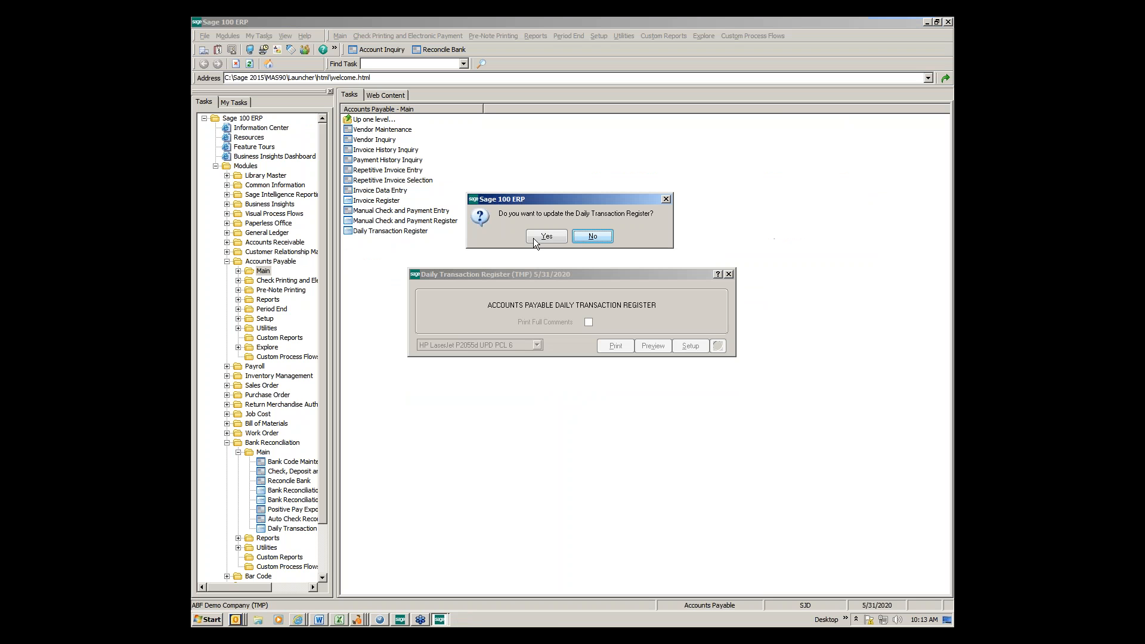
click(535, 235)
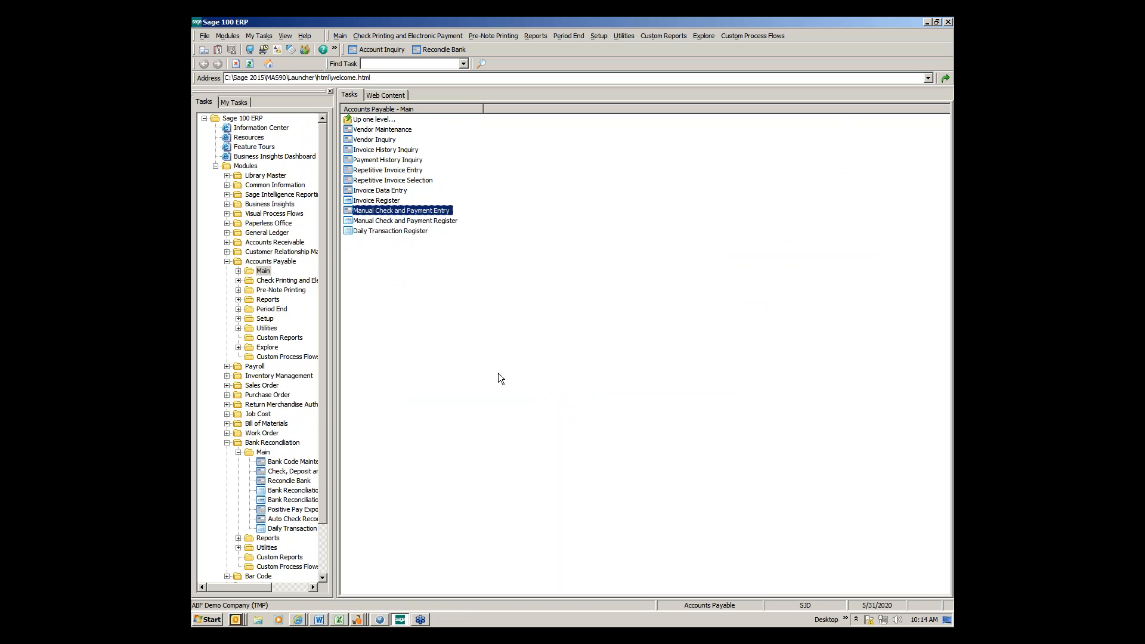
Check the IRS check 951520 with its module and comment in bank H's Reconcile Bank list, and close it
click(288, 482)
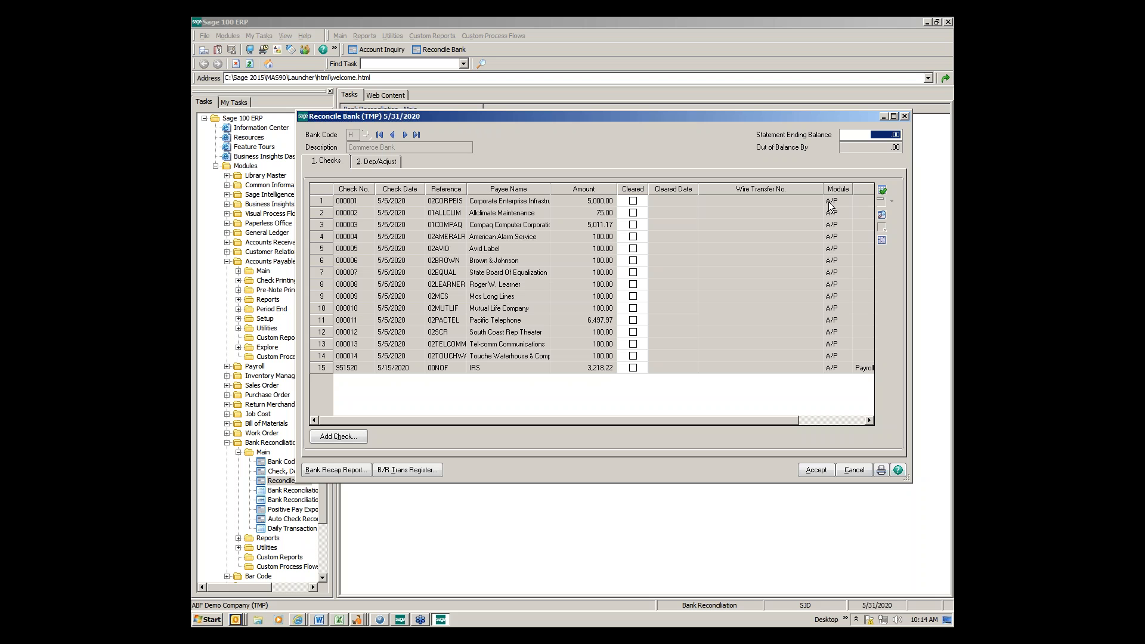
drag(823, 189, 782, 189)
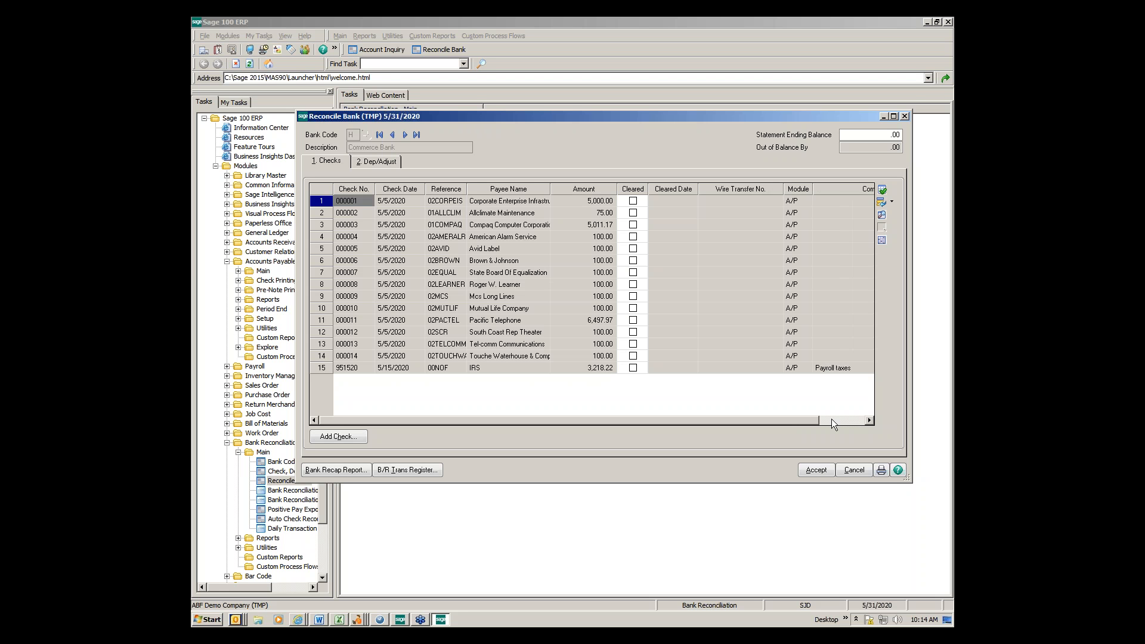
click(904, 117)
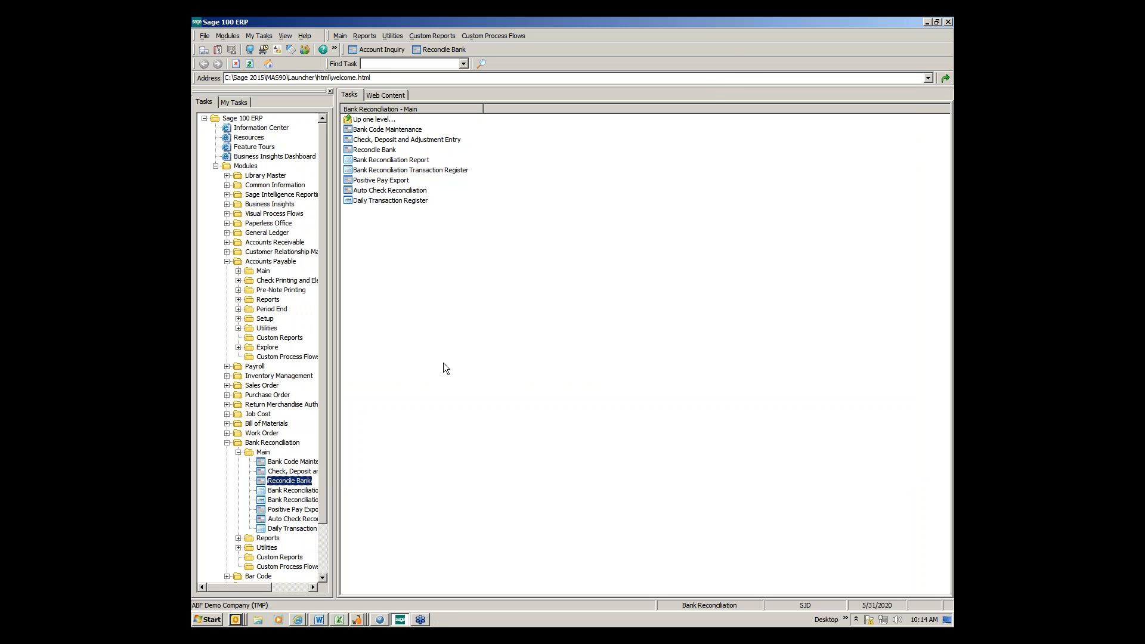
click(263, 270)
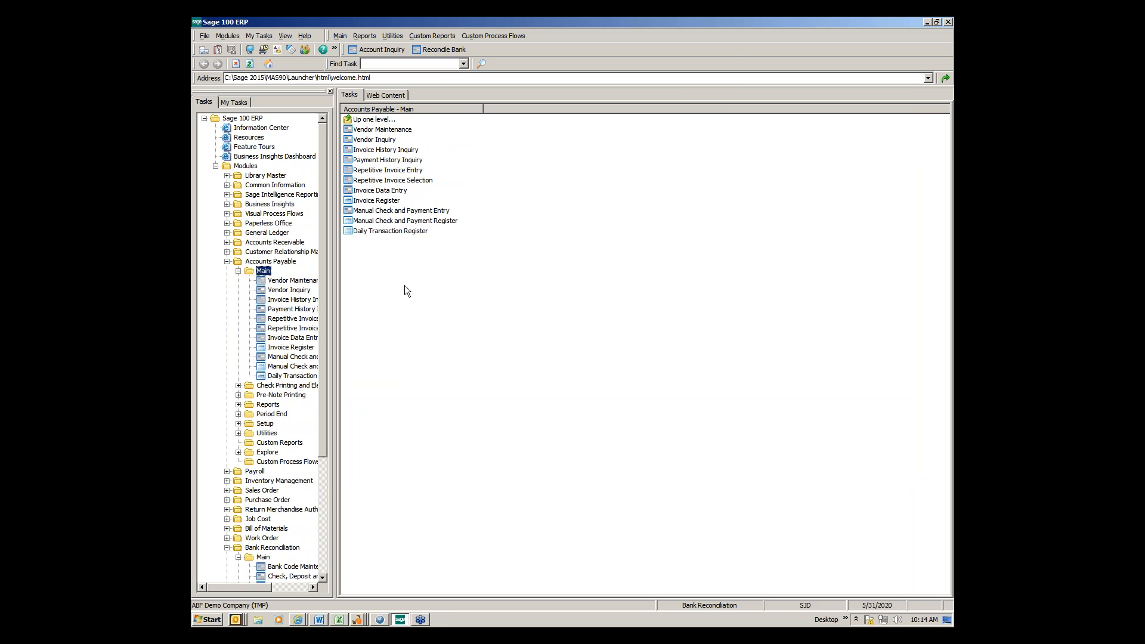
click(402, 211)
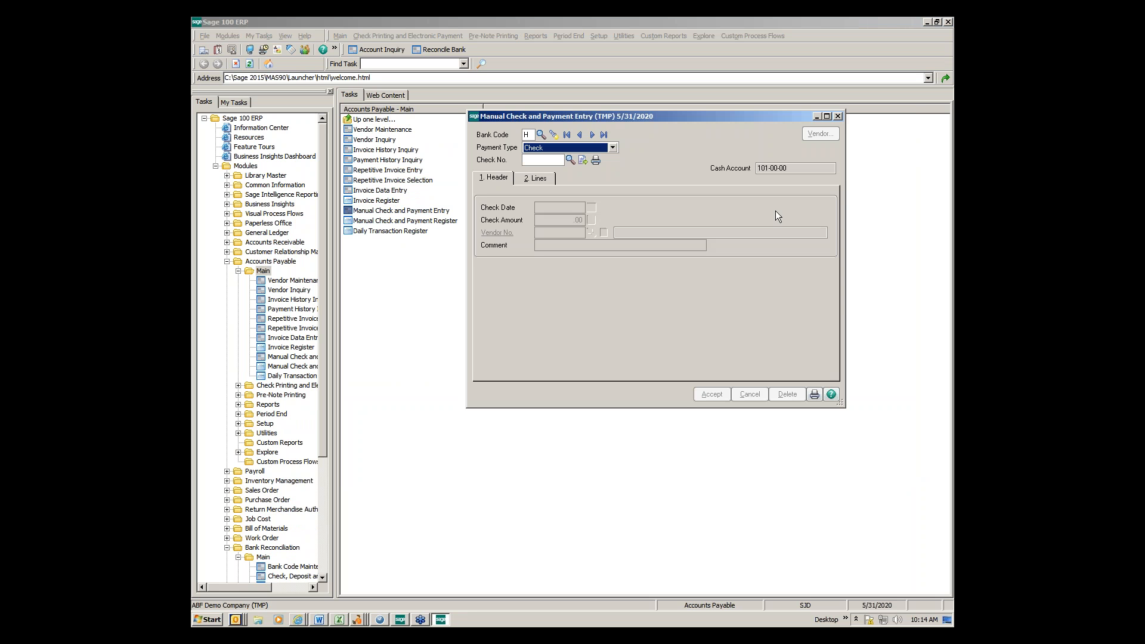
click(837, 116)
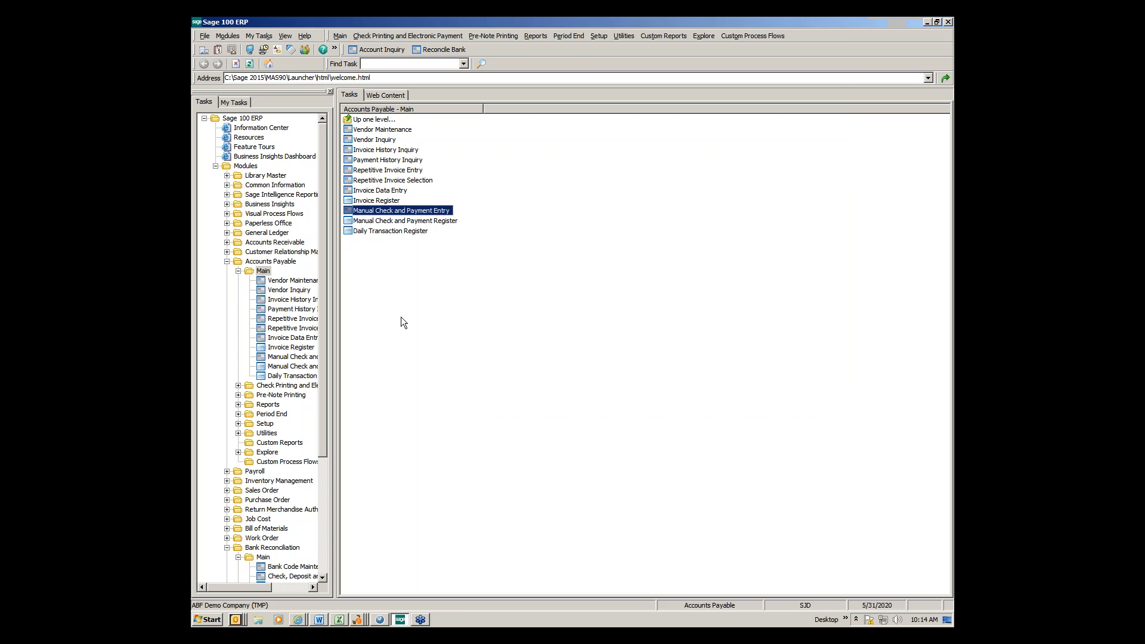
Check the Enable Wire Transfers setting in Accounts Payable Options, and close the options
click(265, 423)
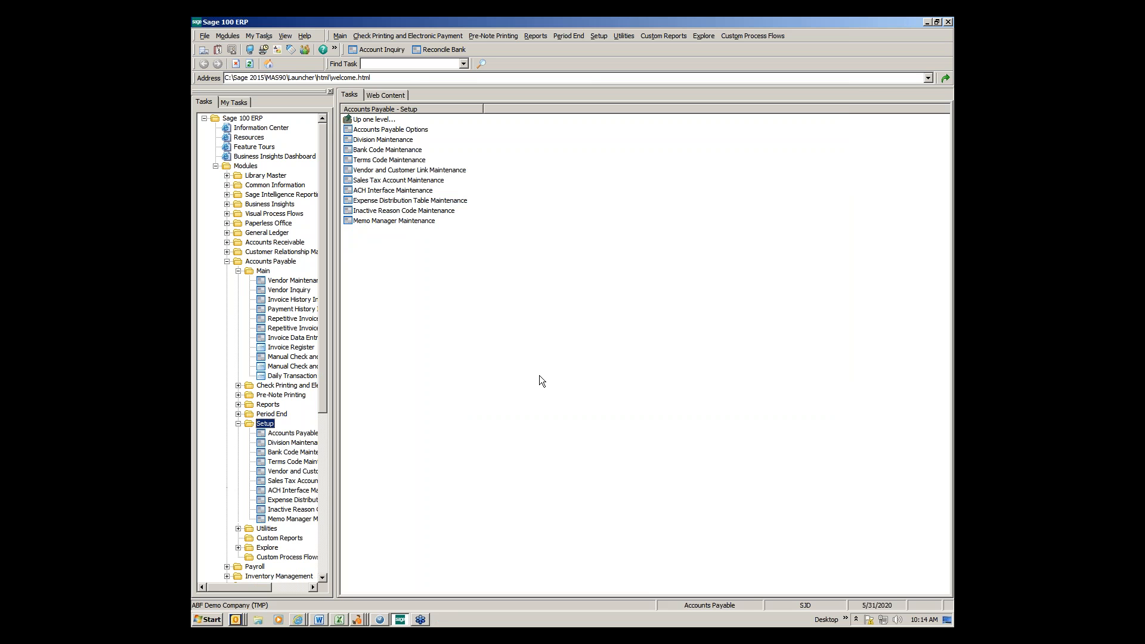
double_click(387, 130)
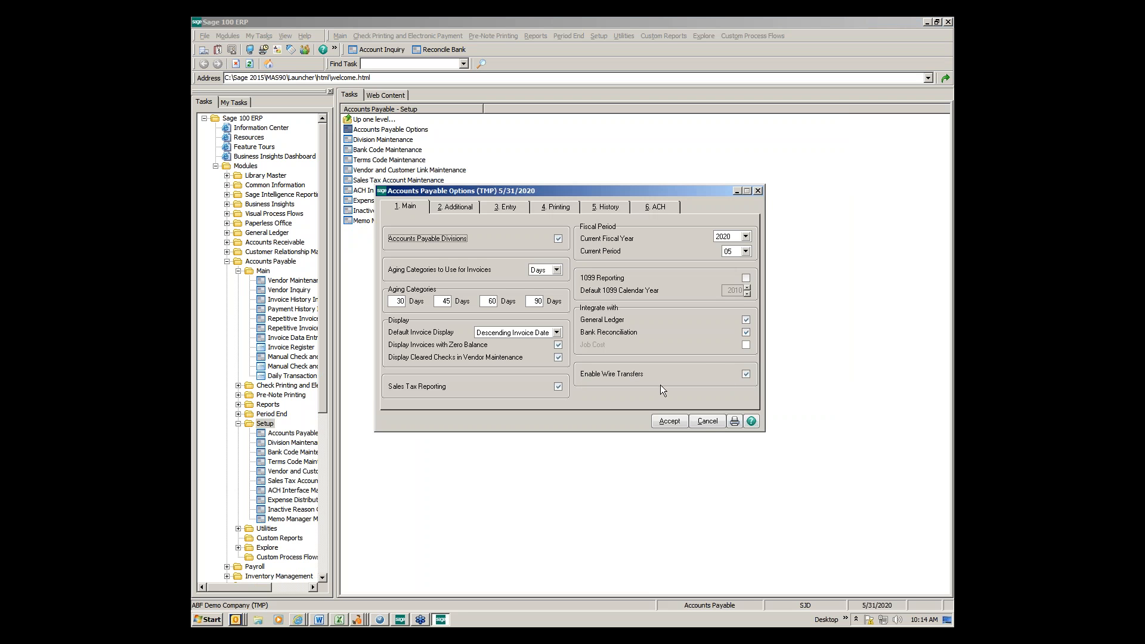
click(757, 191)
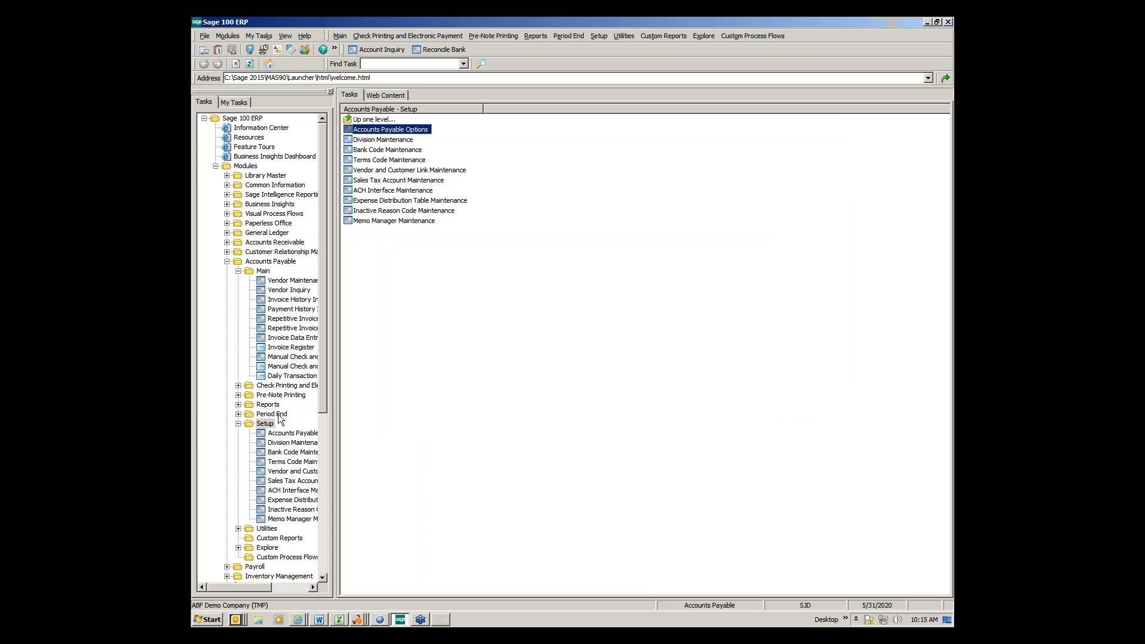
click(238, 424)
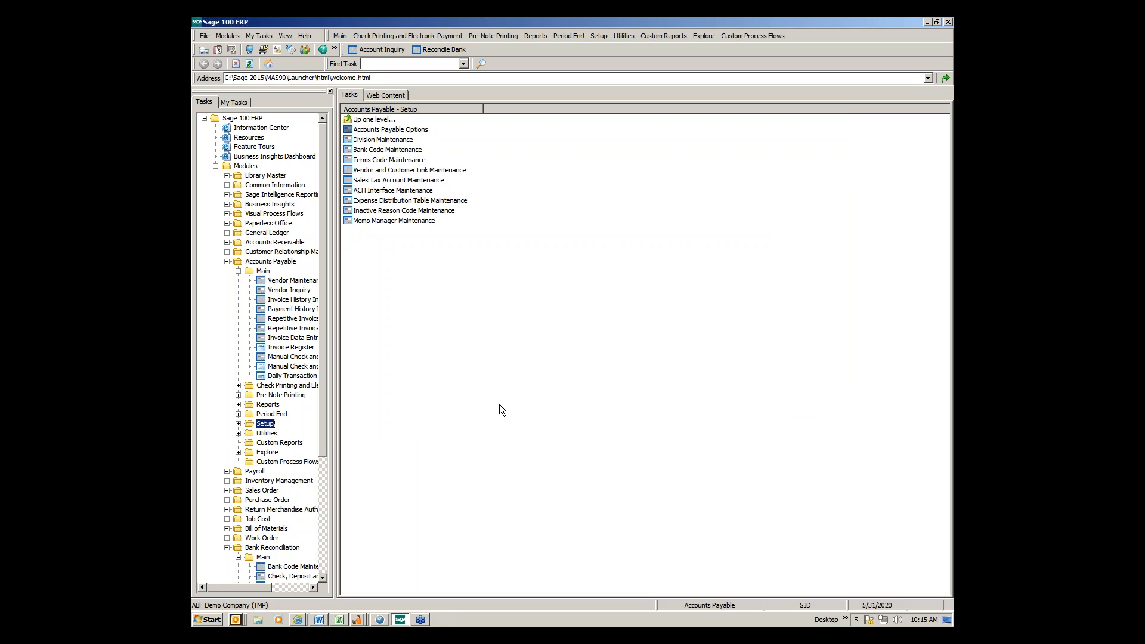
Start a Wire Transfer payment for bank H in Accounts Payable Manual Check and Payment Entry
click(266, 276)
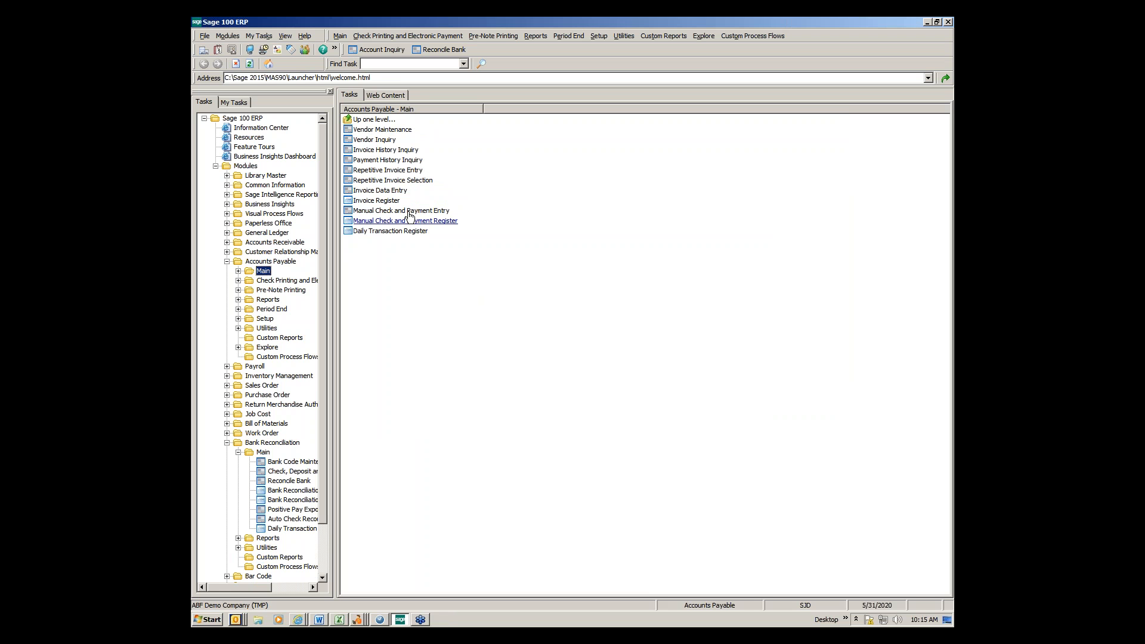
click(408, 212)
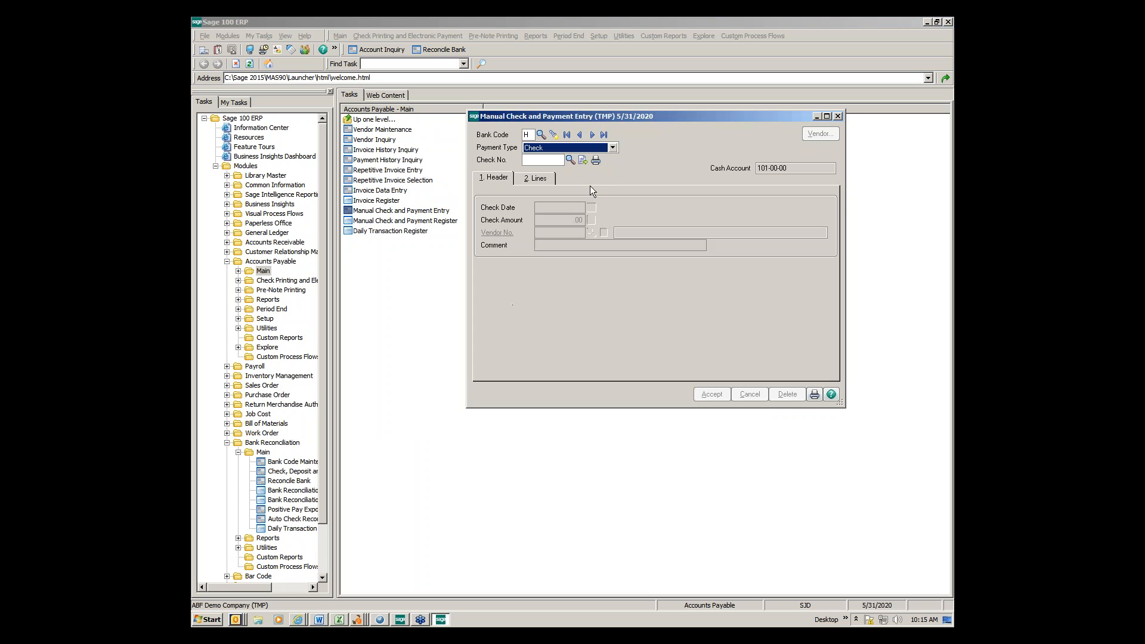
click(613, 148)
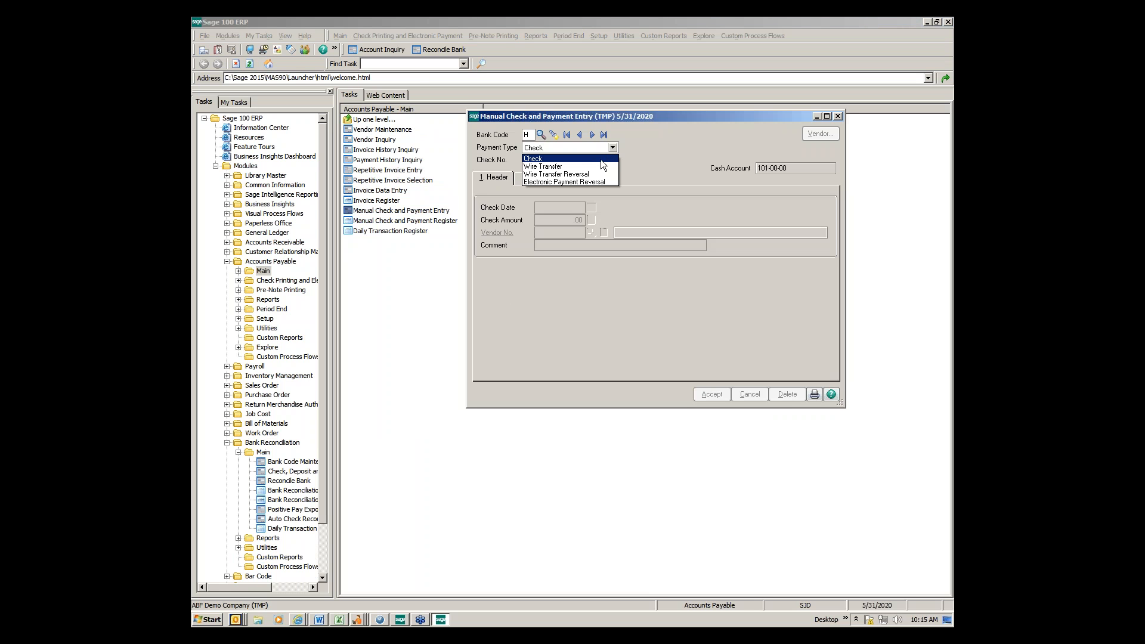
click(599, 163)
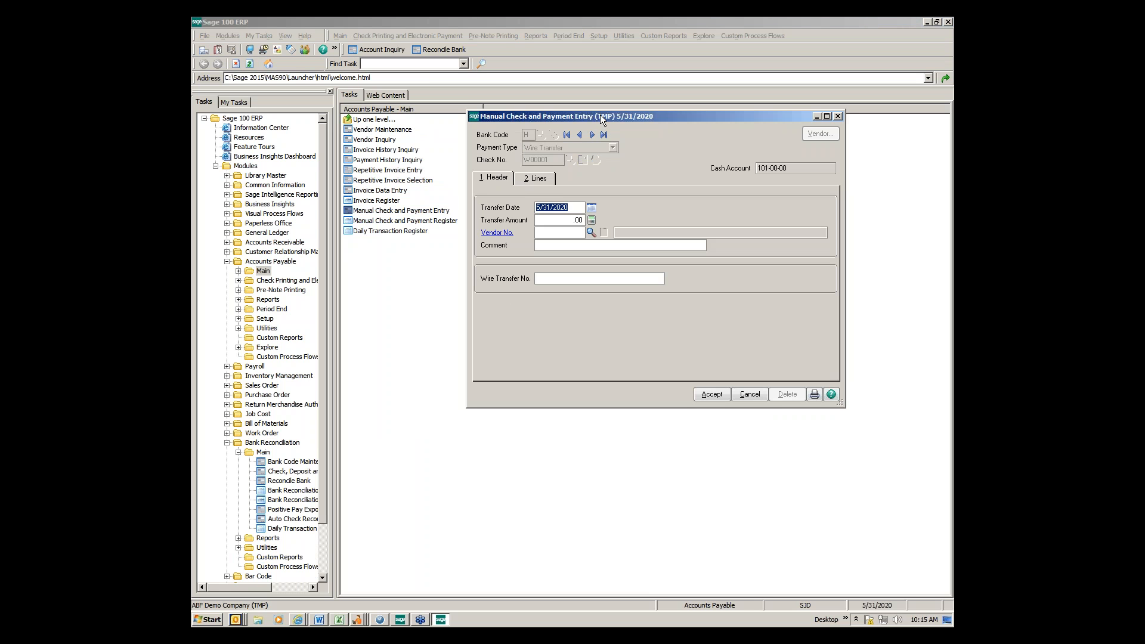
drag(600, 114, 465, 93)
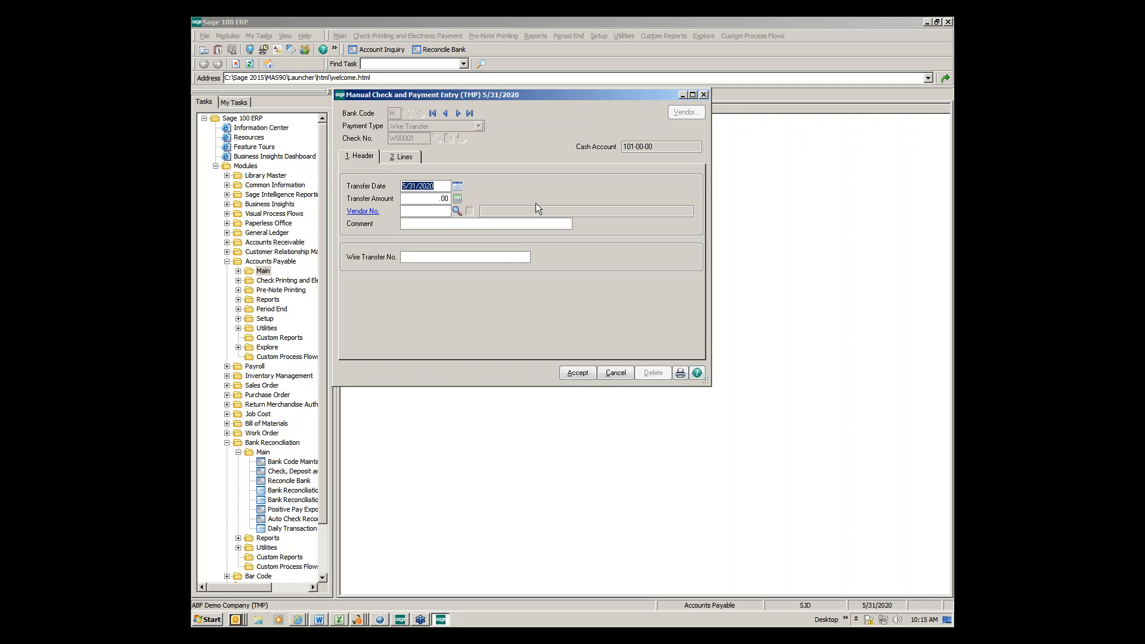
Fill in the transfer header with amount 1,000.00, vendor 01-STEV and wire transfer number 0514478
key(Tab)
text(100)
text(00)
text(01STEV)
key(Tab)
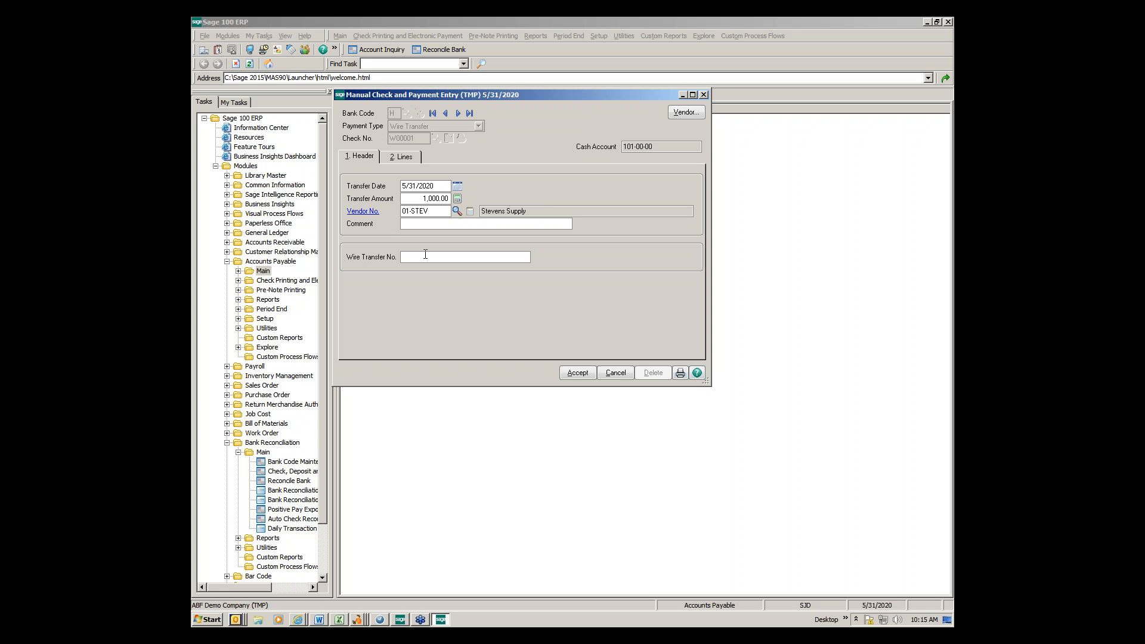
click(425, 257)
text(0514478)
Distribute the wire transfer's 1,000.00 invoice line to G/L account 450-02-02 Freight - West and accept the payment
click(414, 158)
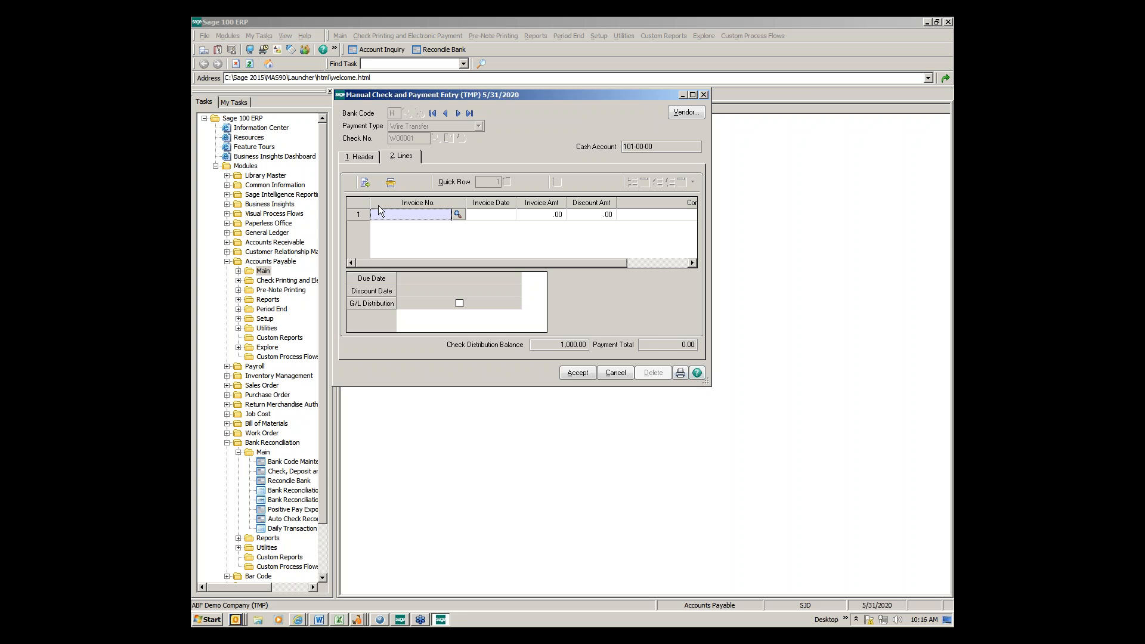
click(363, 181)
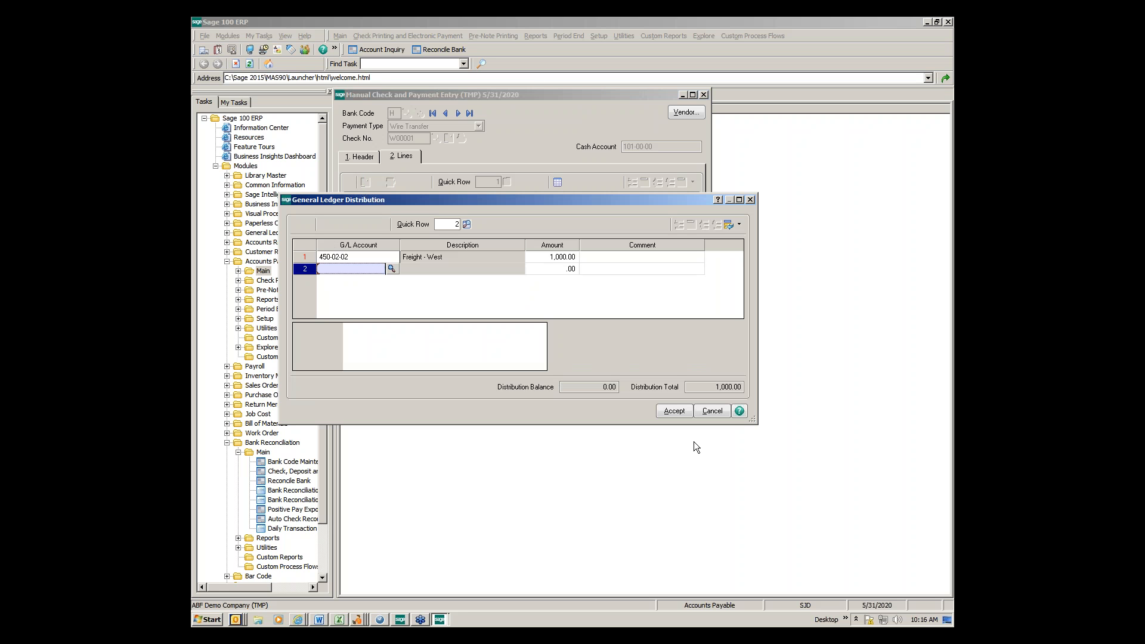
click(674, 411)
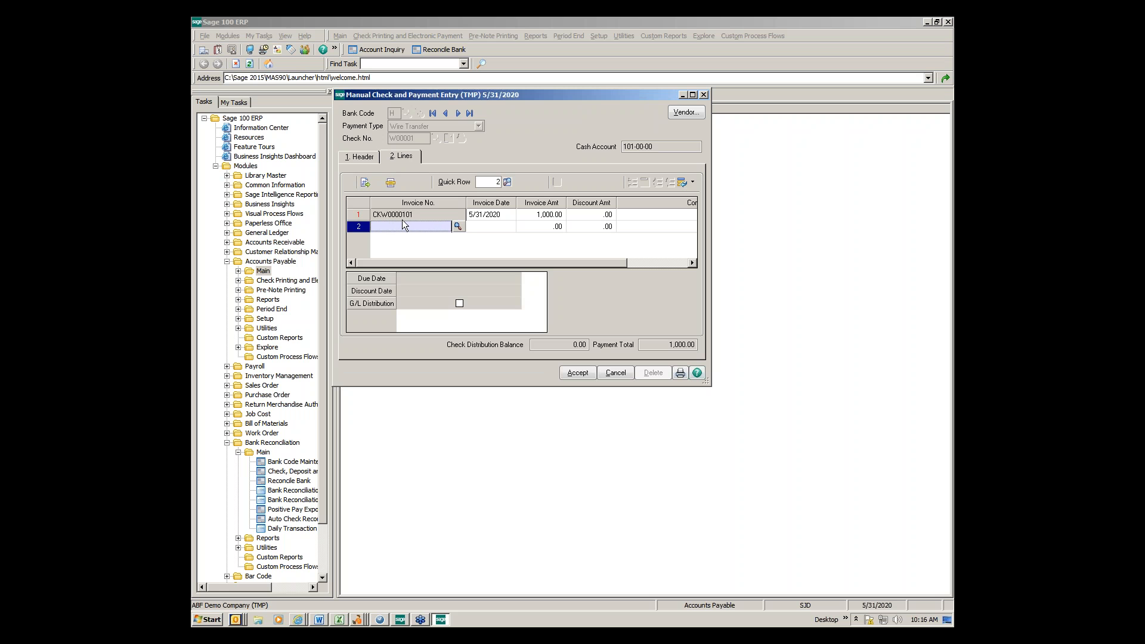
click(581, 374)
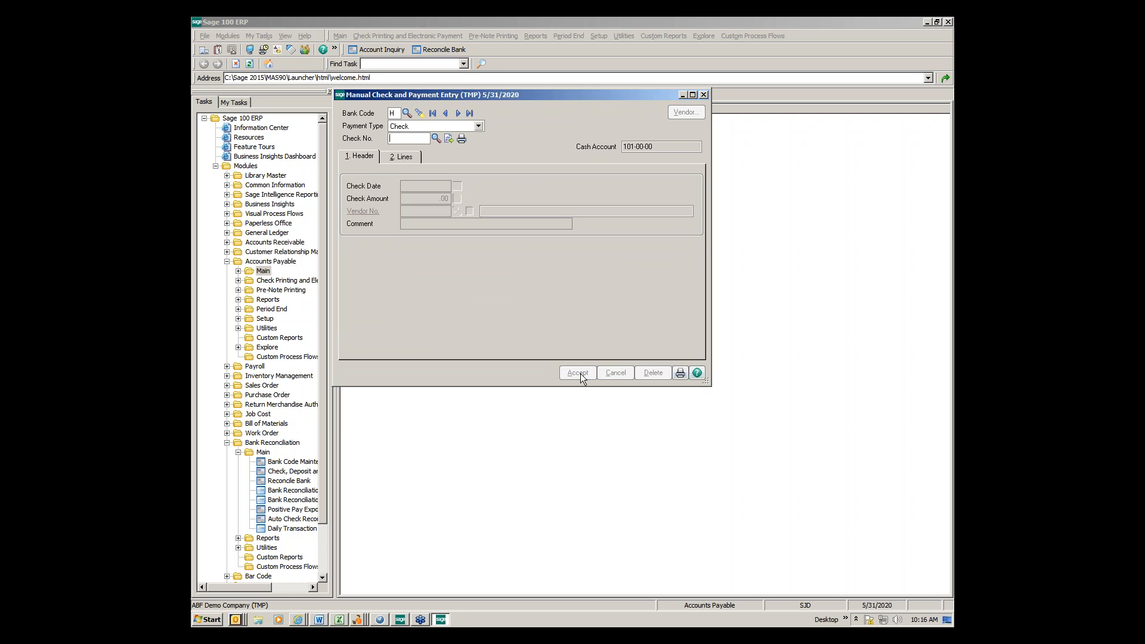
Print the Manual Check and Payment Register for the wire transfer with posting date 5/31/2020 and update it
click(679, 372)
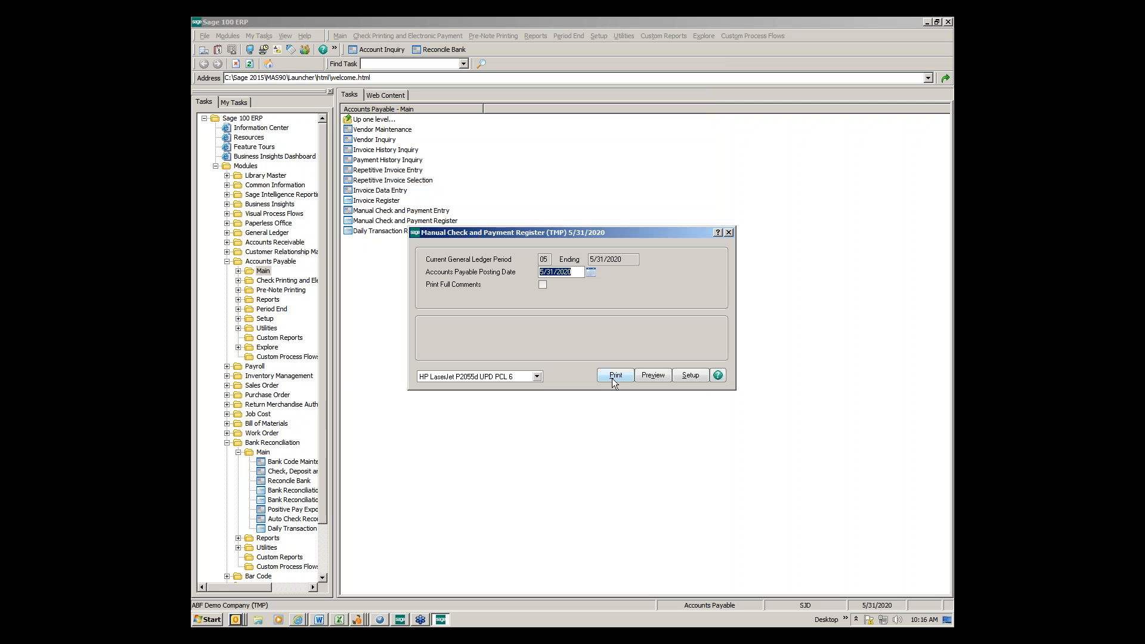
click(610, 374)
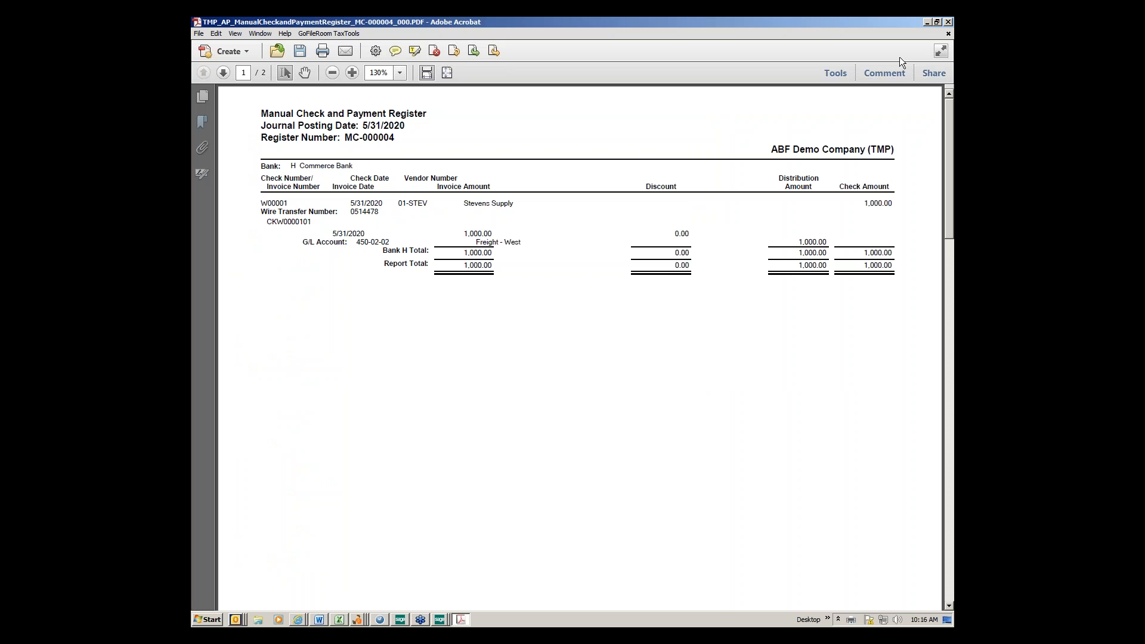
click(948, 22)
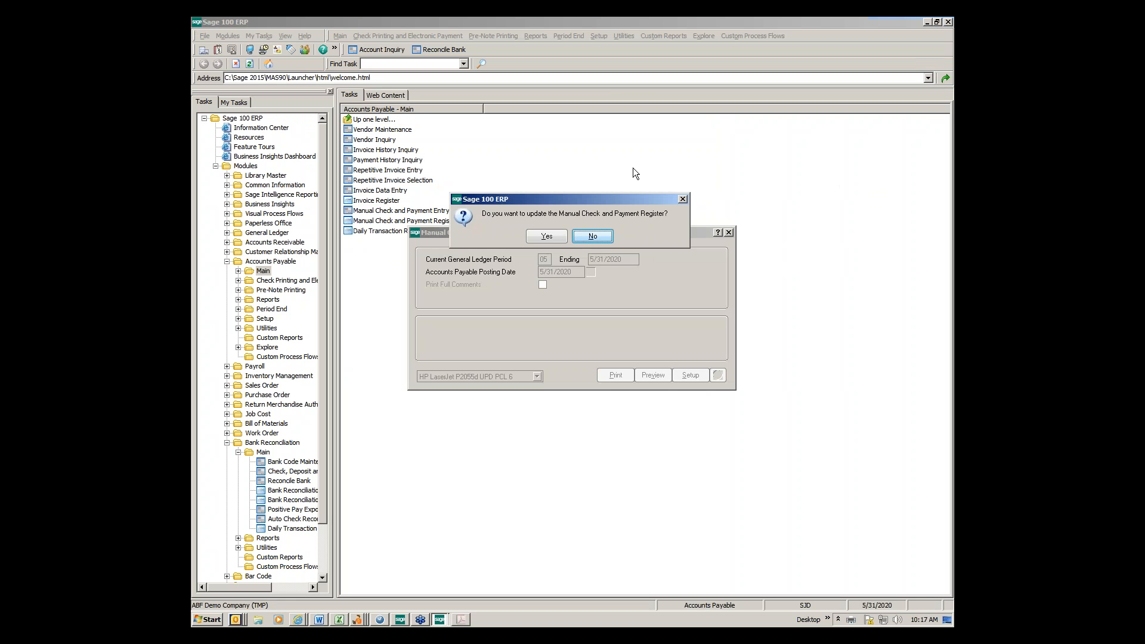
click(546, 236)
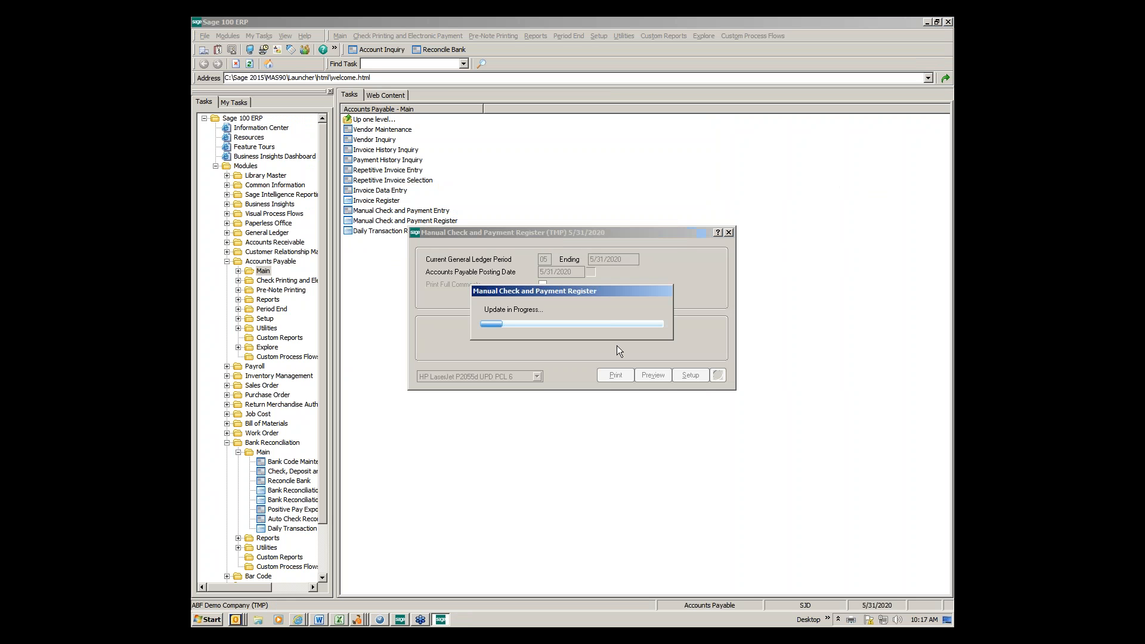
Print the Accounts Payable Daily Transaction Register for the 5/31/2020 wire transfer and update it
click(550, 235)
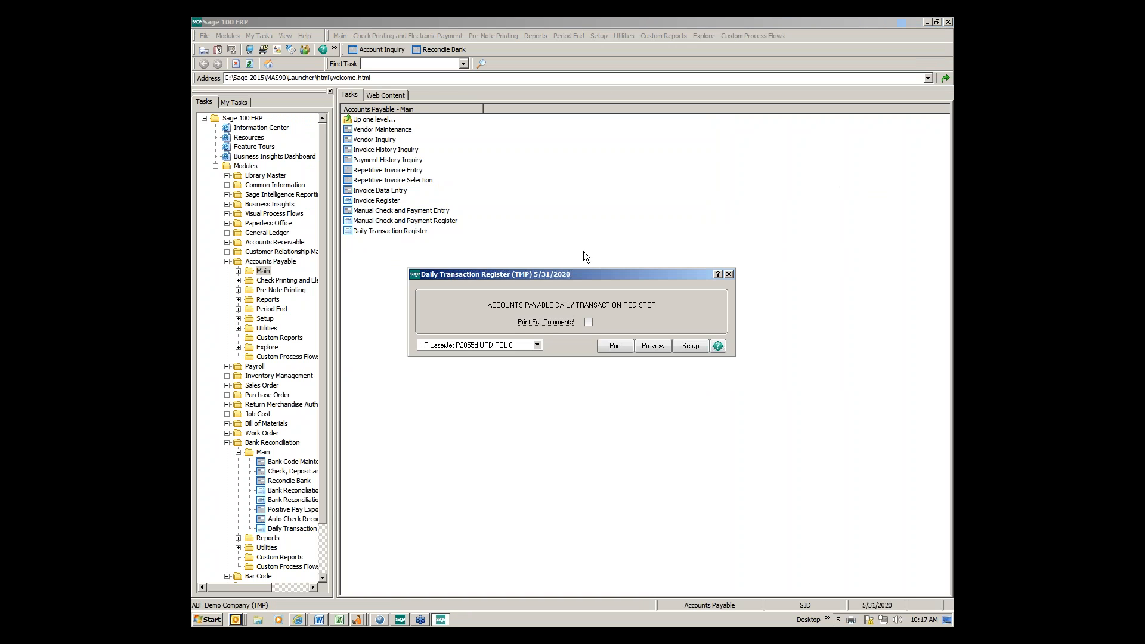
click(614, 346)
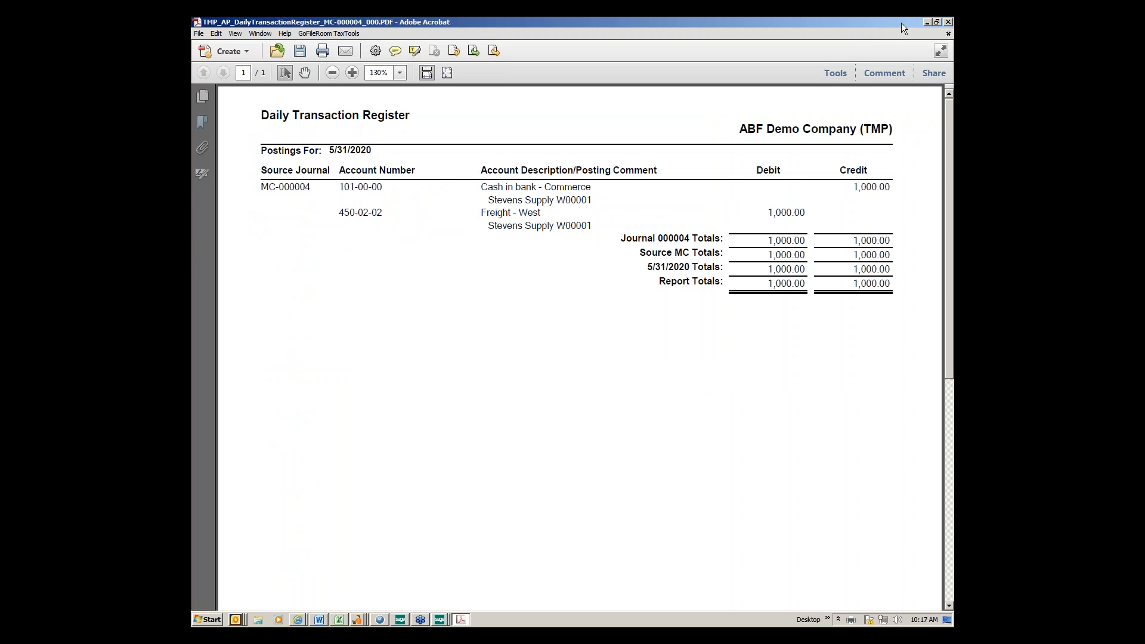
click(947, 22)
click(532, 237)
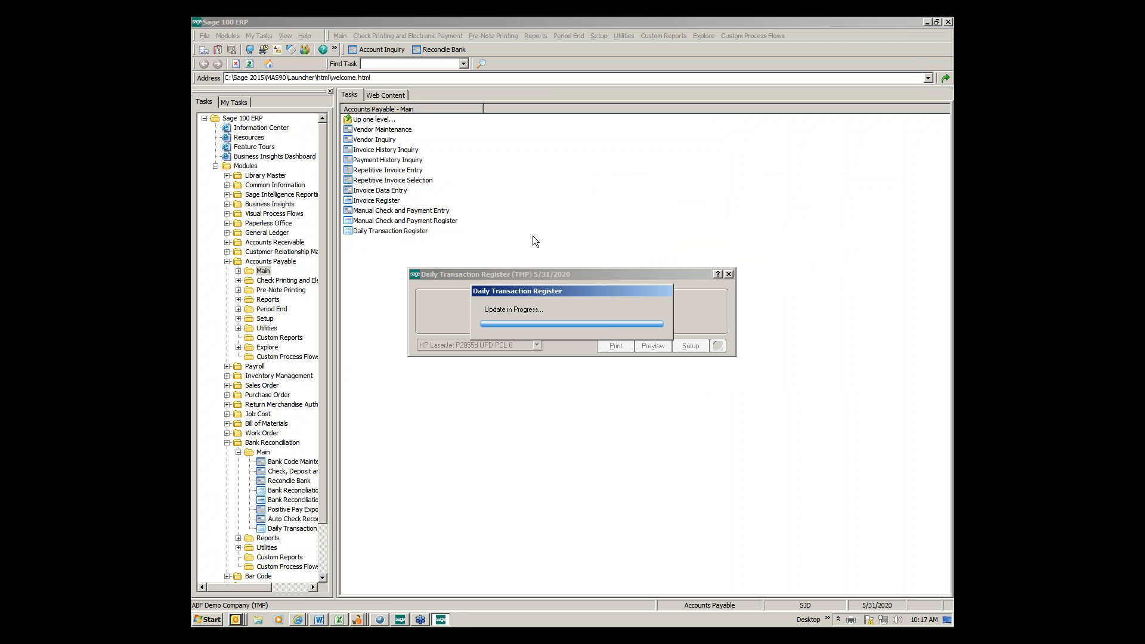
Check the Stevens Supply payment W00001 and its wire transfer number in bank H's Reconcile Bank list, and close the list
click(278, 482)
double_click(277, 481)
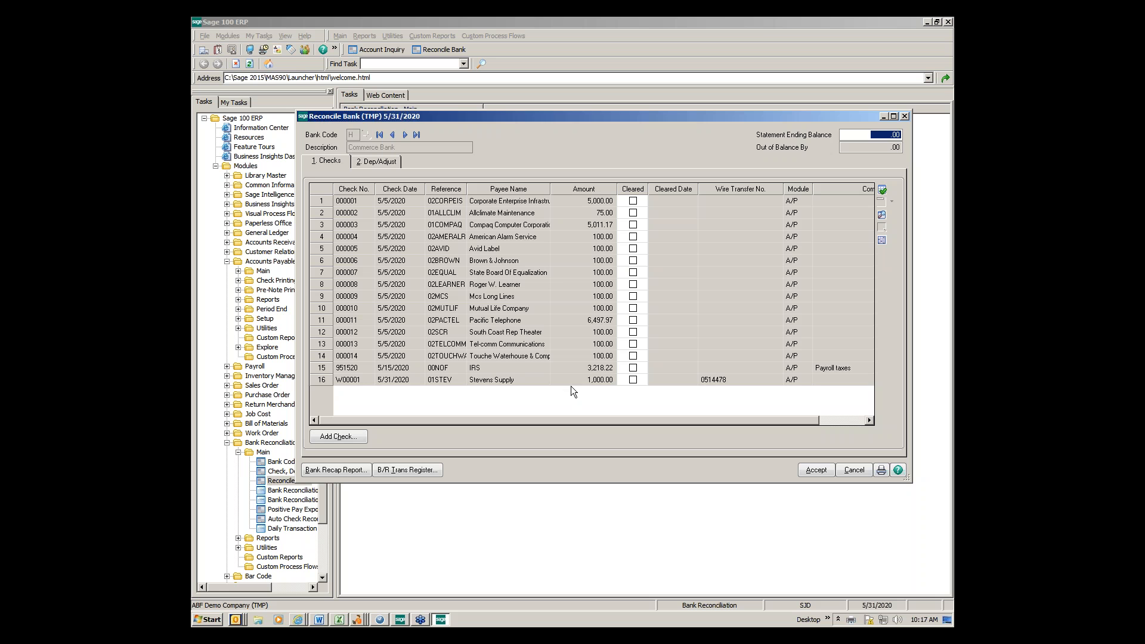
click(904, 116)
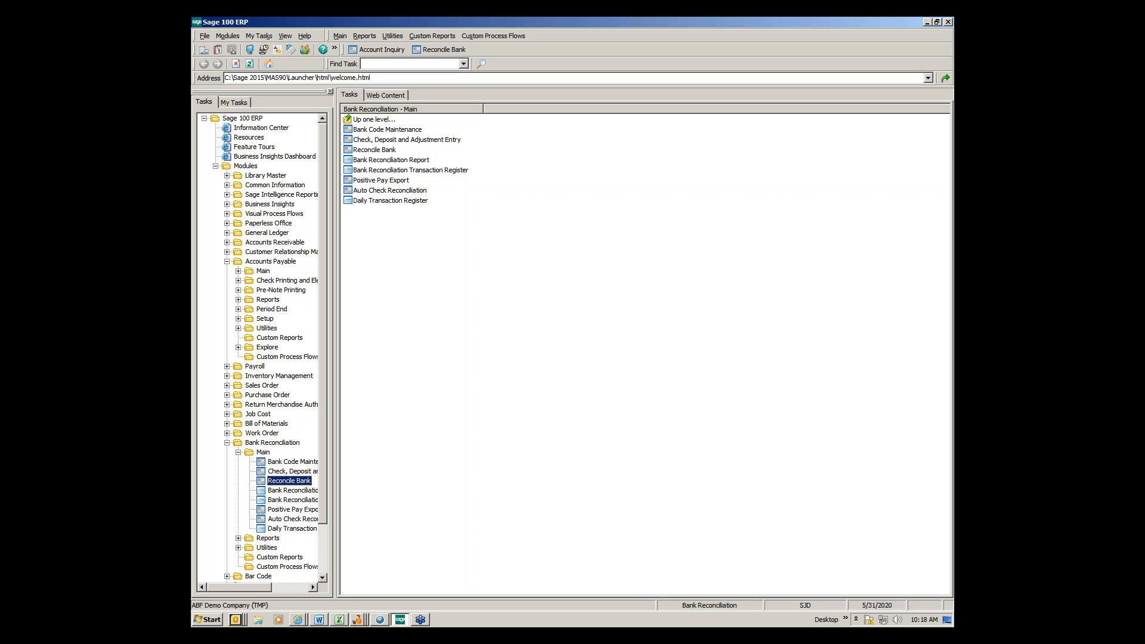
double_click(691, 605)
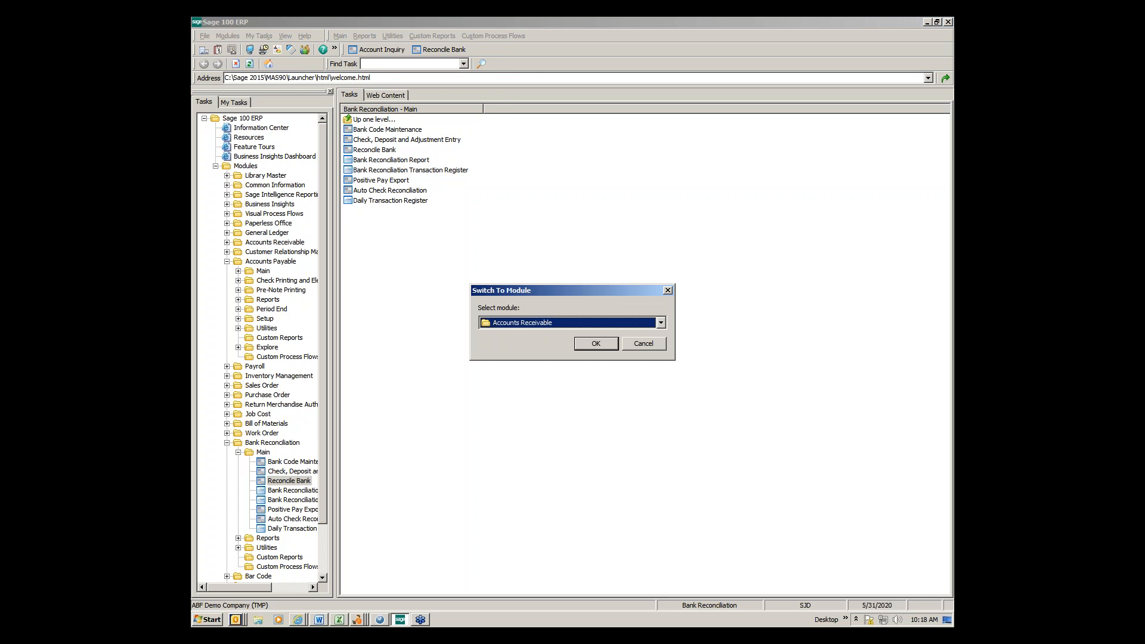
key(Return)
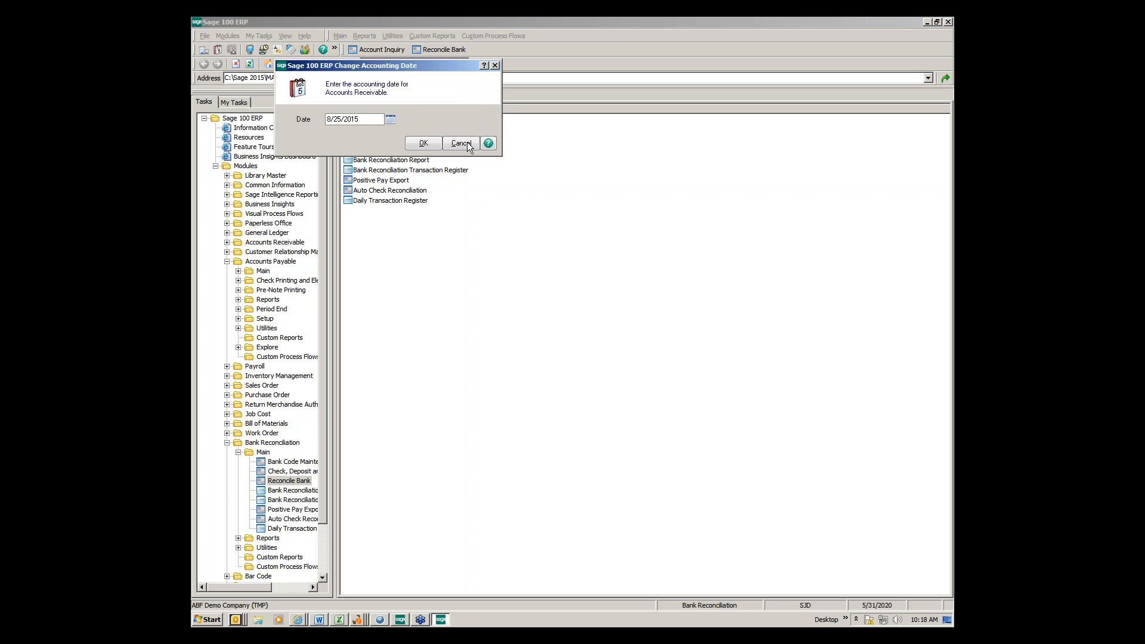
click(467, 142)
Switch to the Accounts Payable module and set its accounting date to 6/7/2020
key(a)
key(a)
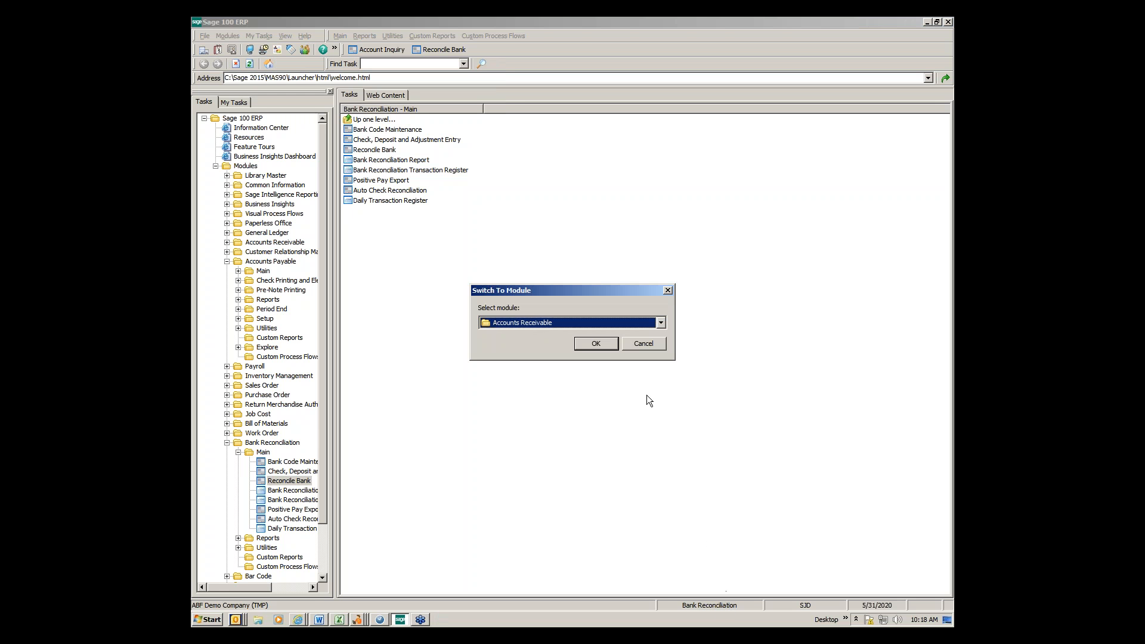
click(600, 341)
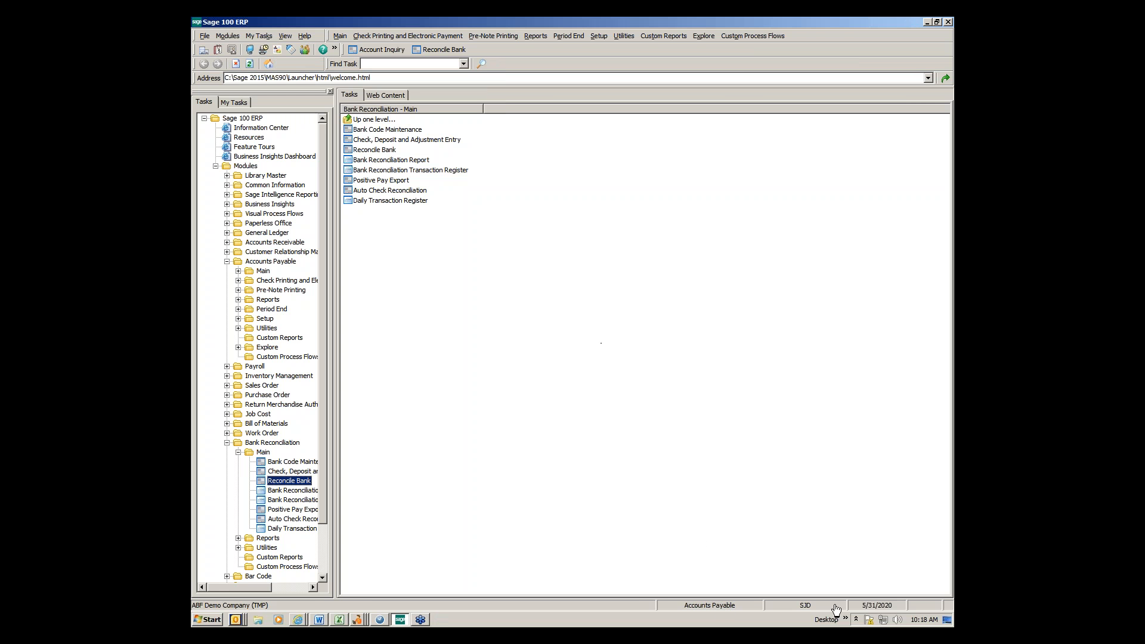
double_click(875, 605)
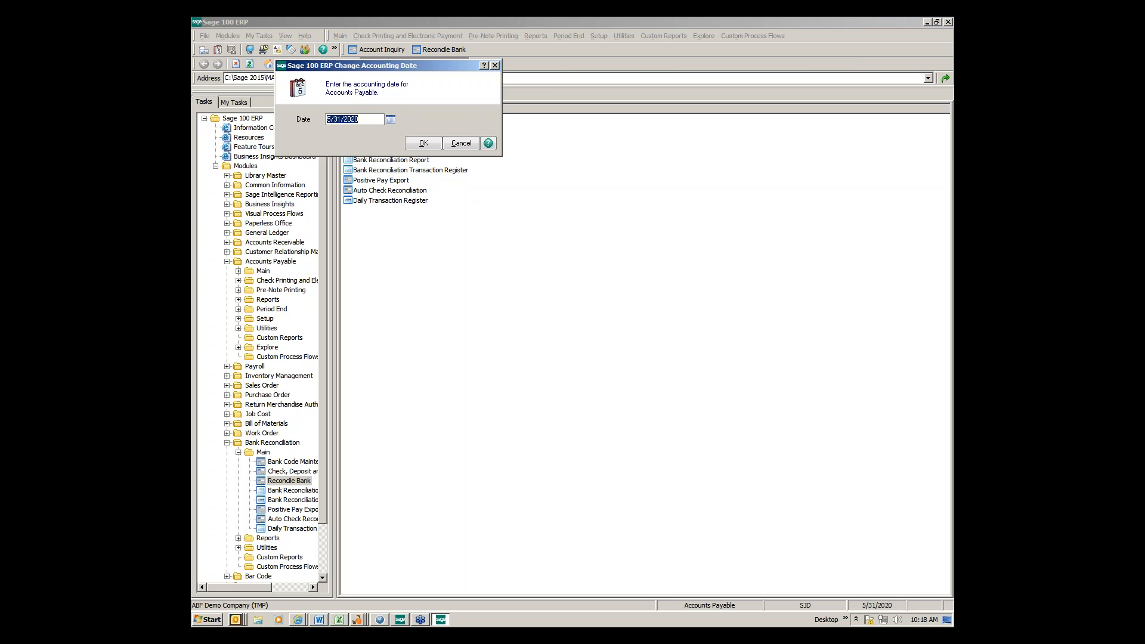
text(060720)
key(Tab)
key(Return)
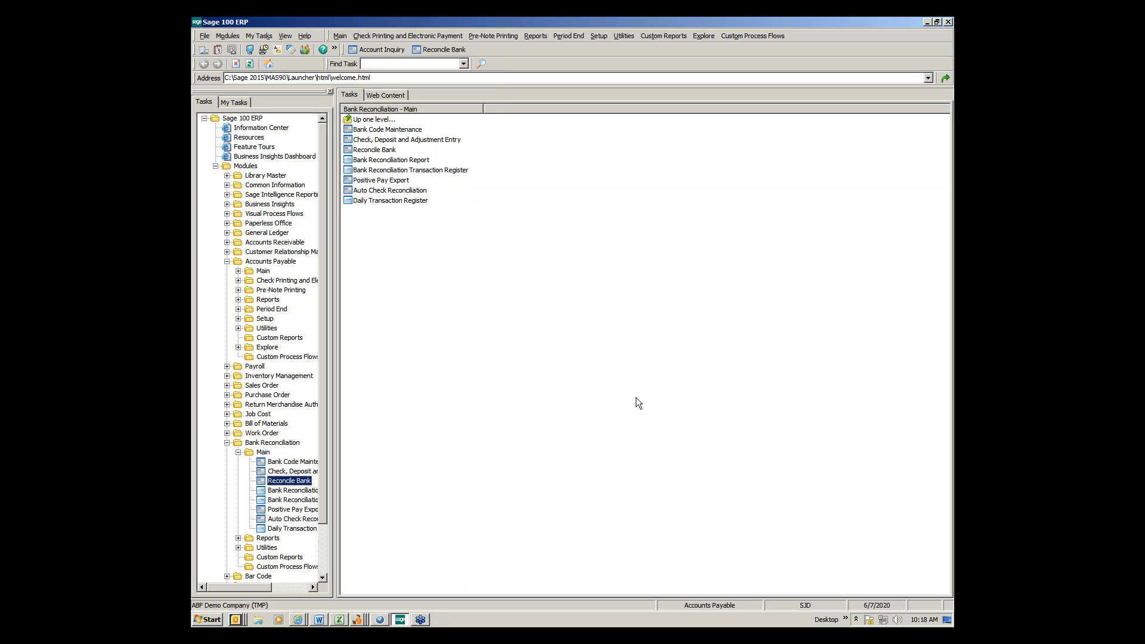
Start a reversal of bank H check 1 in Manual Check and Payment Entry, recalling the invoices it paid
click(263, 271)
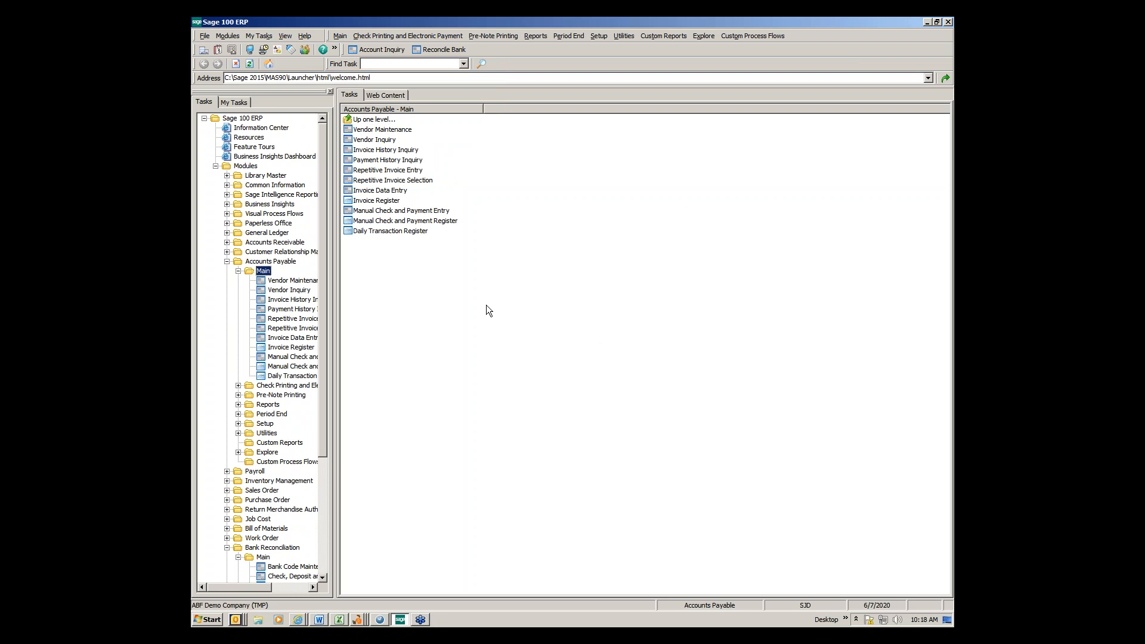
click(391, 213)
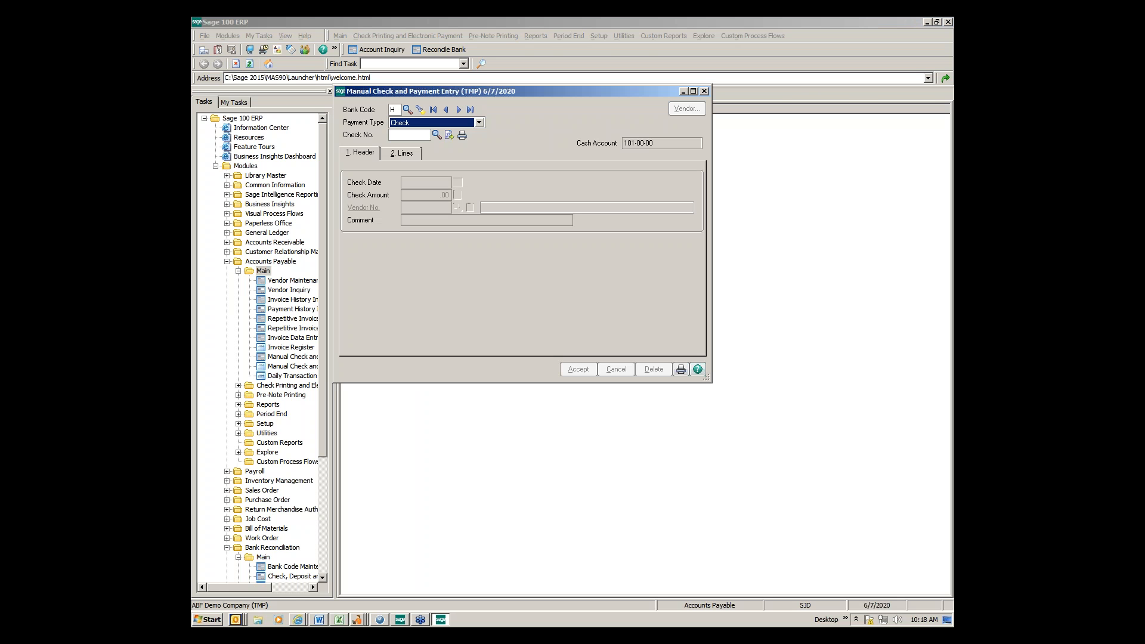
key(Tab)
text(1)
key(Tab)
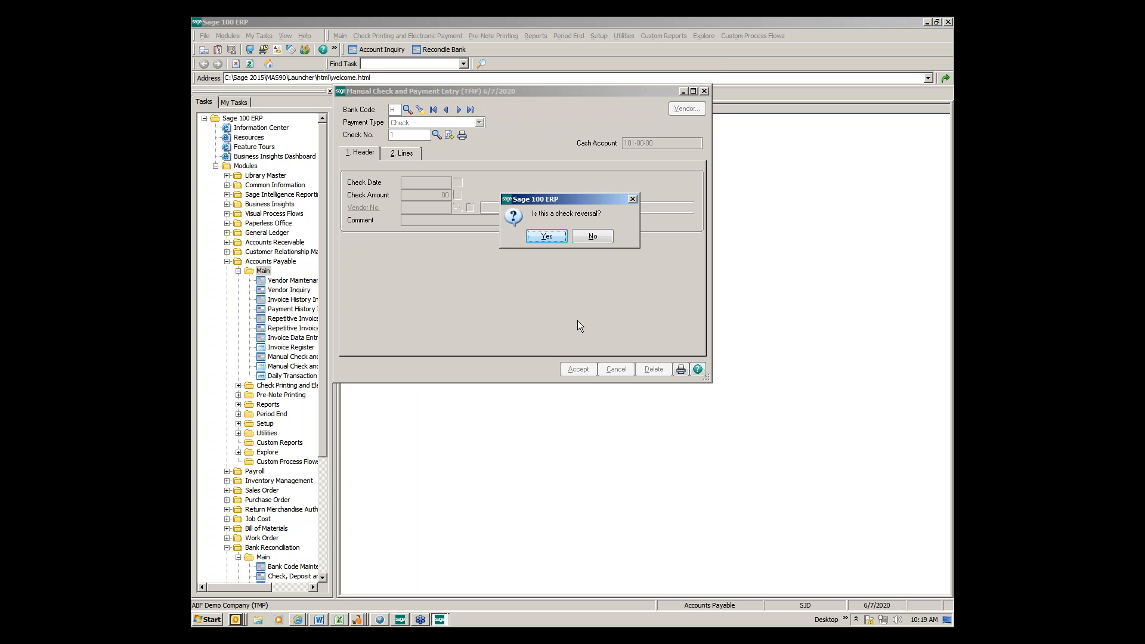
click(547, 237)
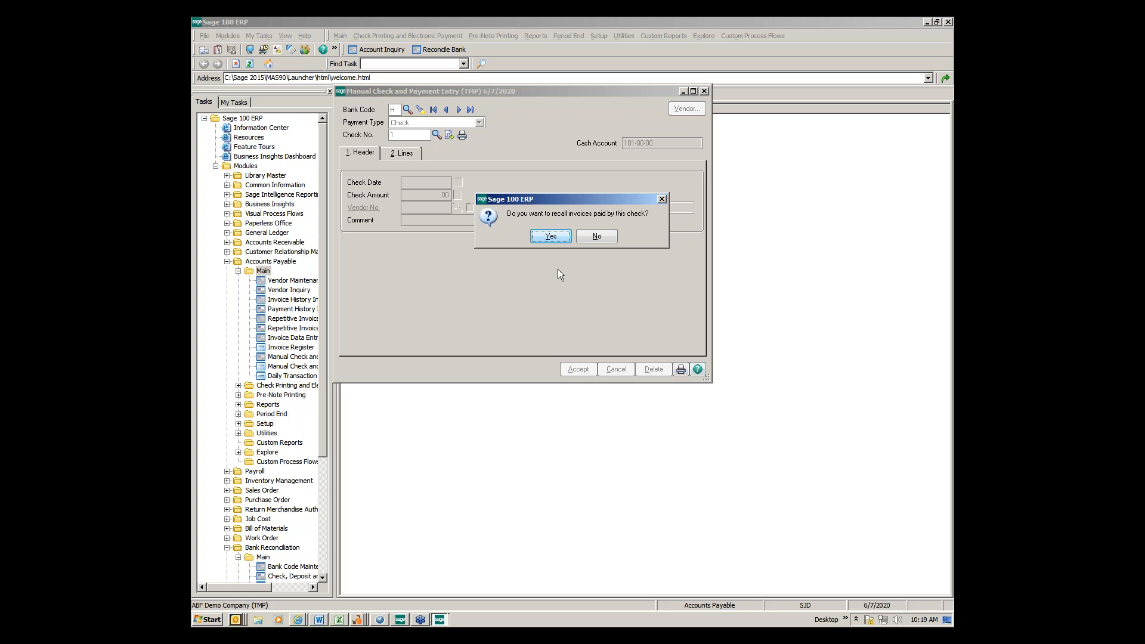
click(547, 237)
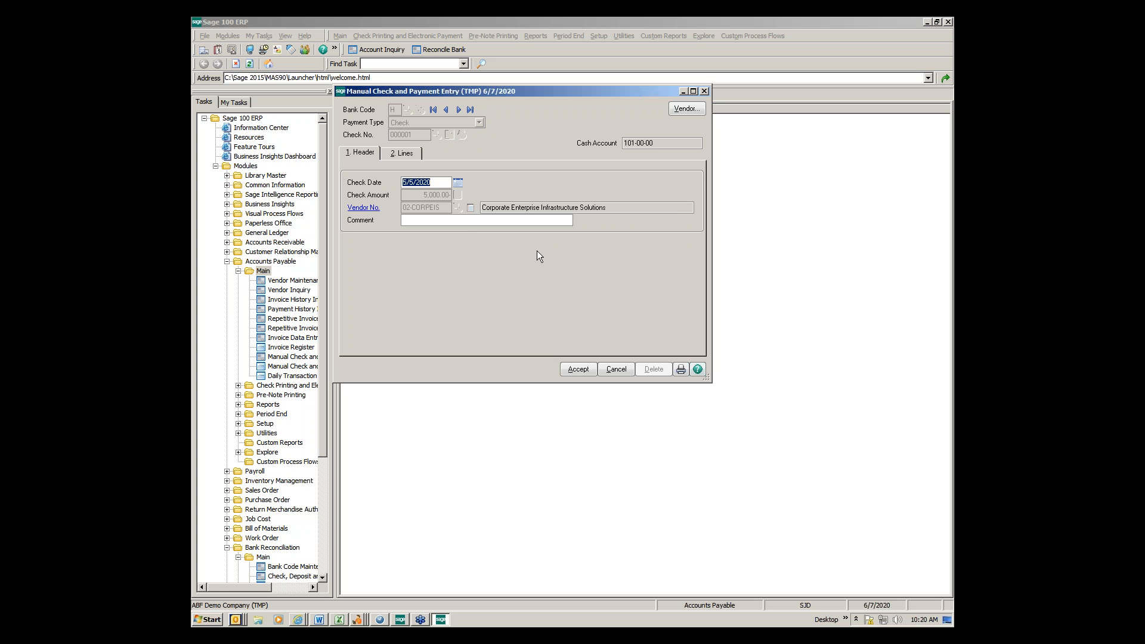
Set the reversal's check date to 6/7/2020, review its recalled invoice line, and accept the entry
text(6/7/2020)
key(Tab)
click(404, 154)
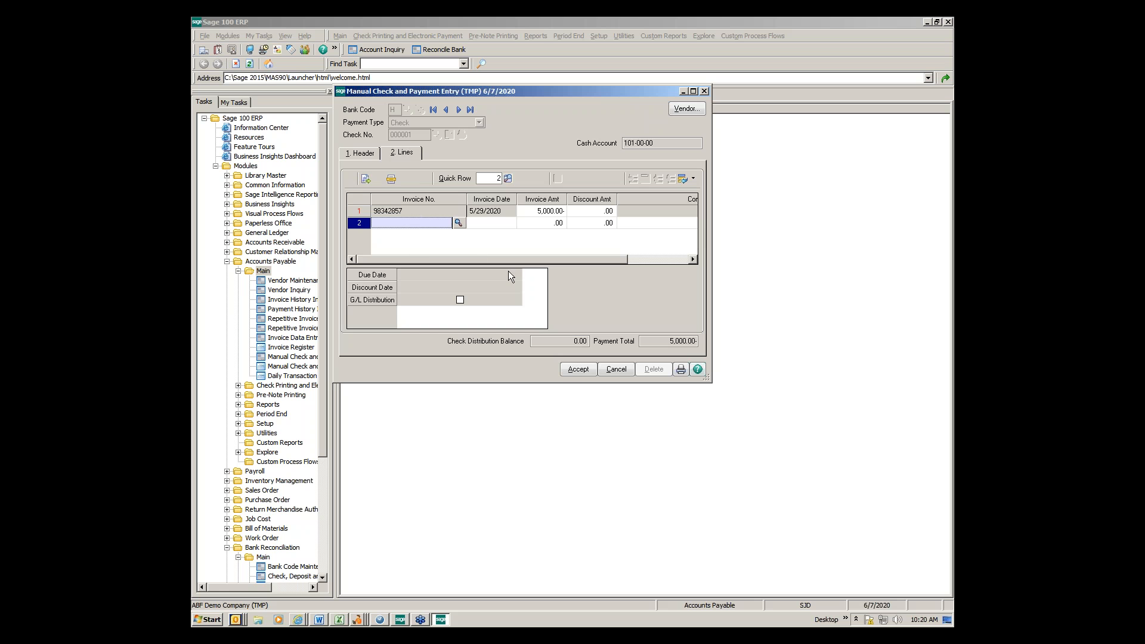
click(577, 369)
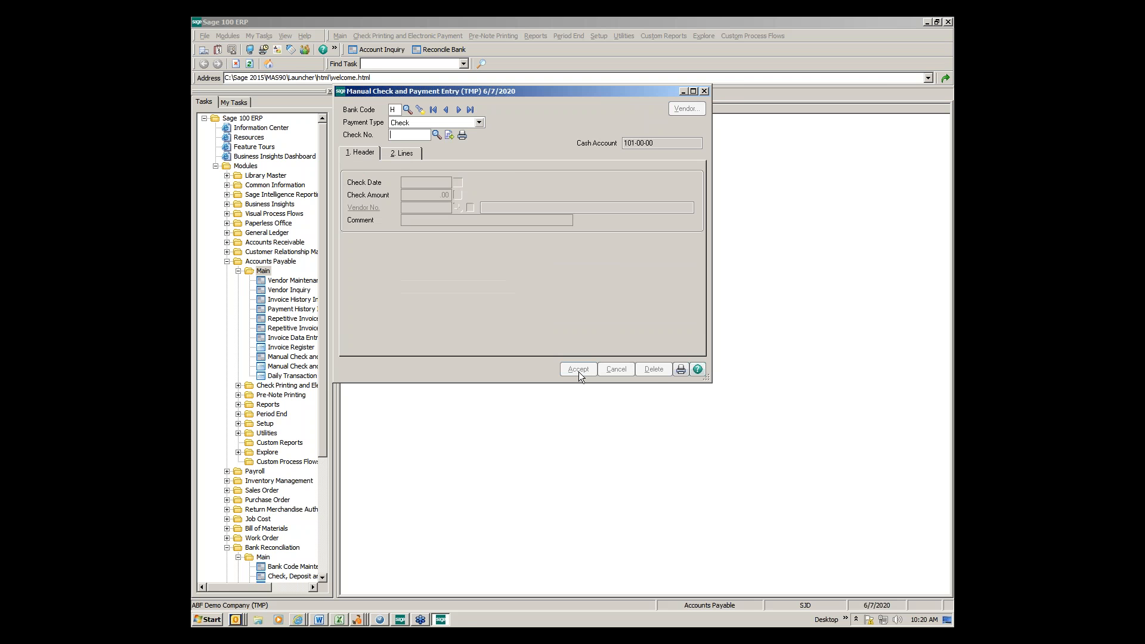
Print the Manual Check and Payment Register for the check reversal with posting date 6/7/2020 and update it
click(681, 370)
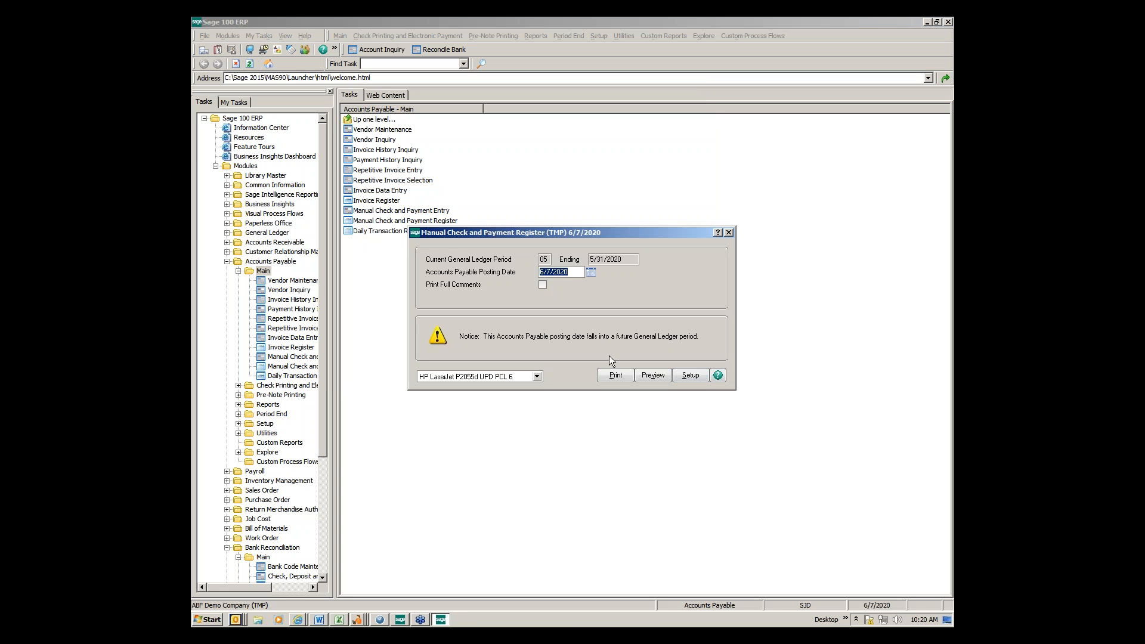
click(610, 375)
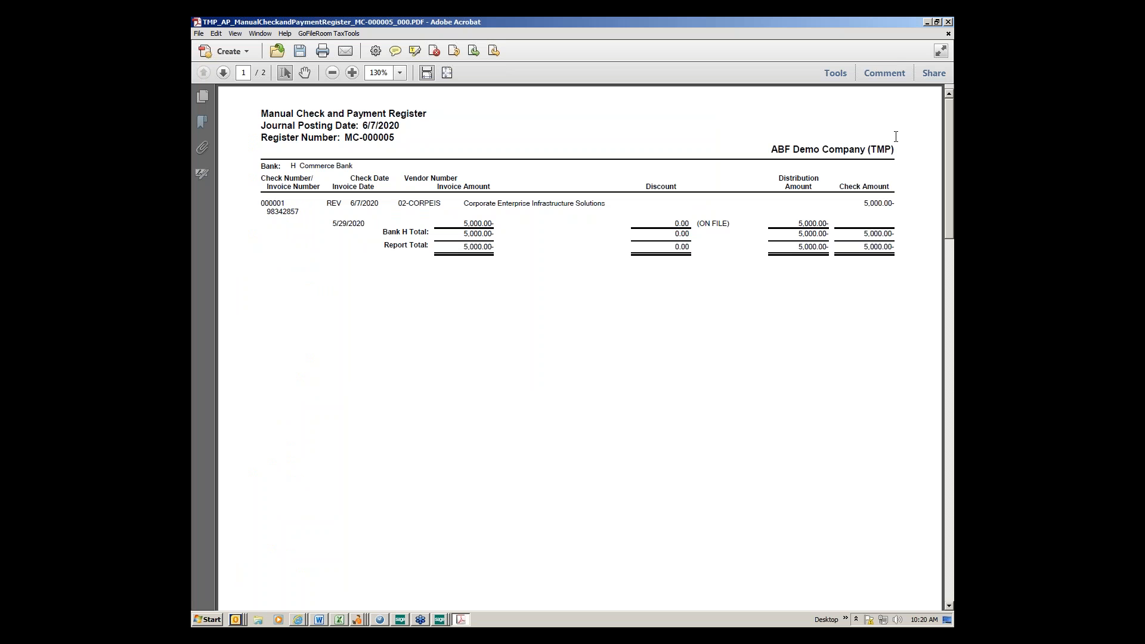
click(948, 22)
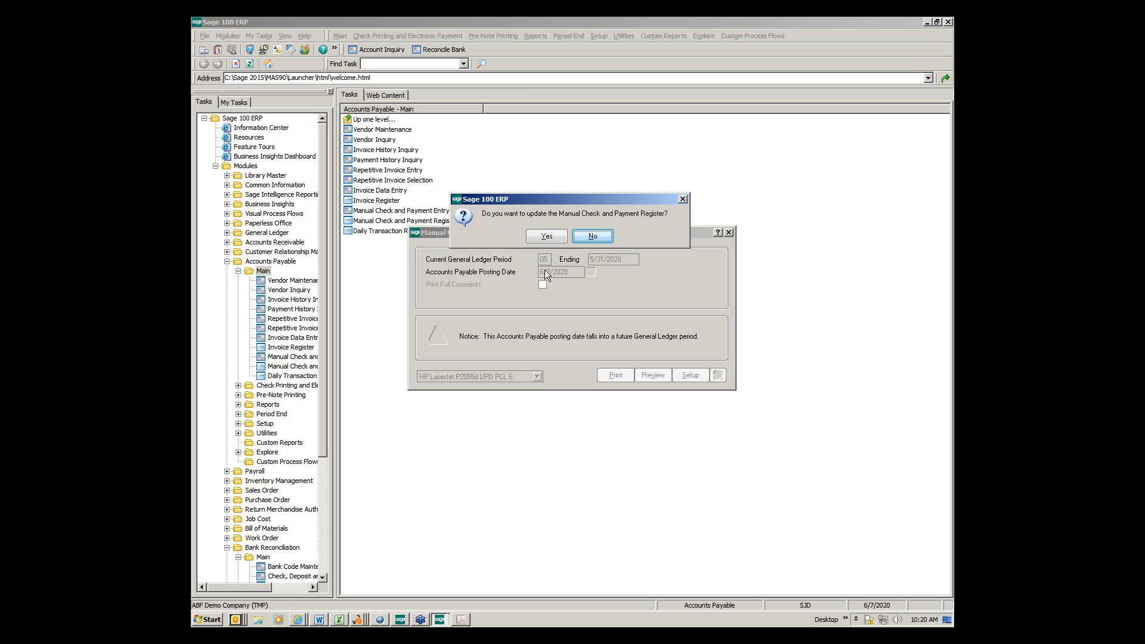
click(545, 236)
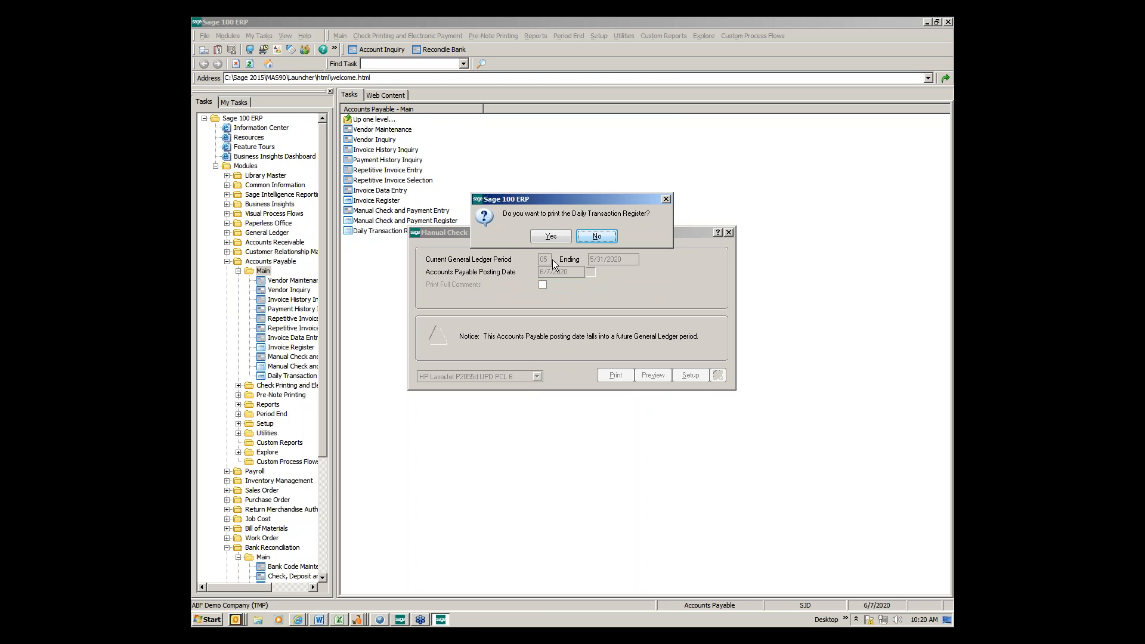
Print the Accounts Payable Daily Transaction Register for the 6/7/2020 check reversal and update it
click(548, 242)
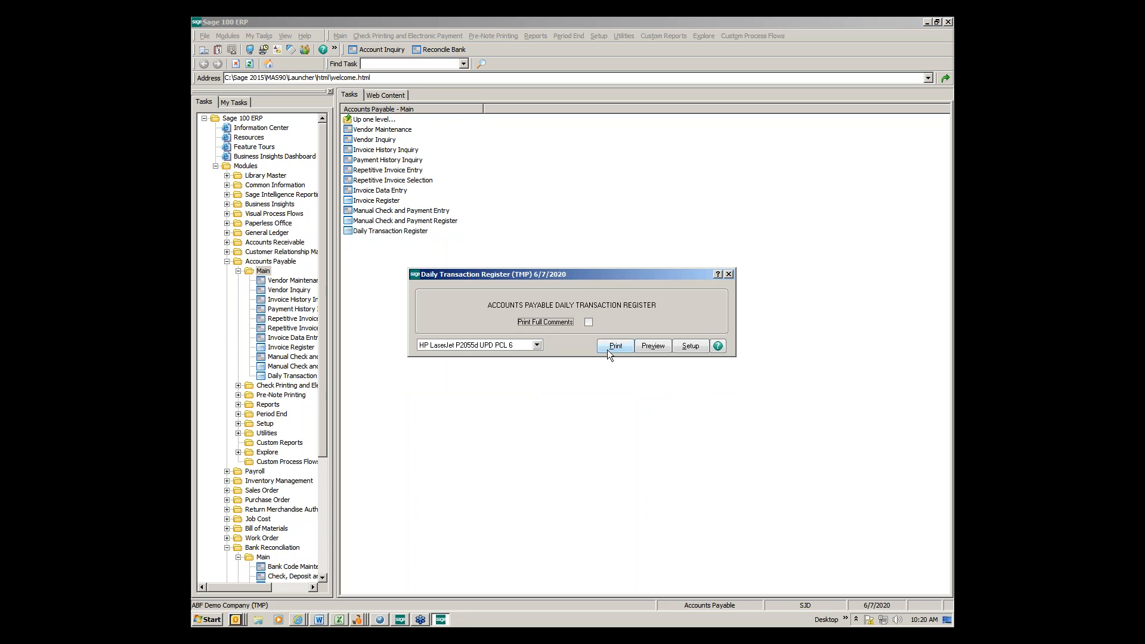
click(613, 350)
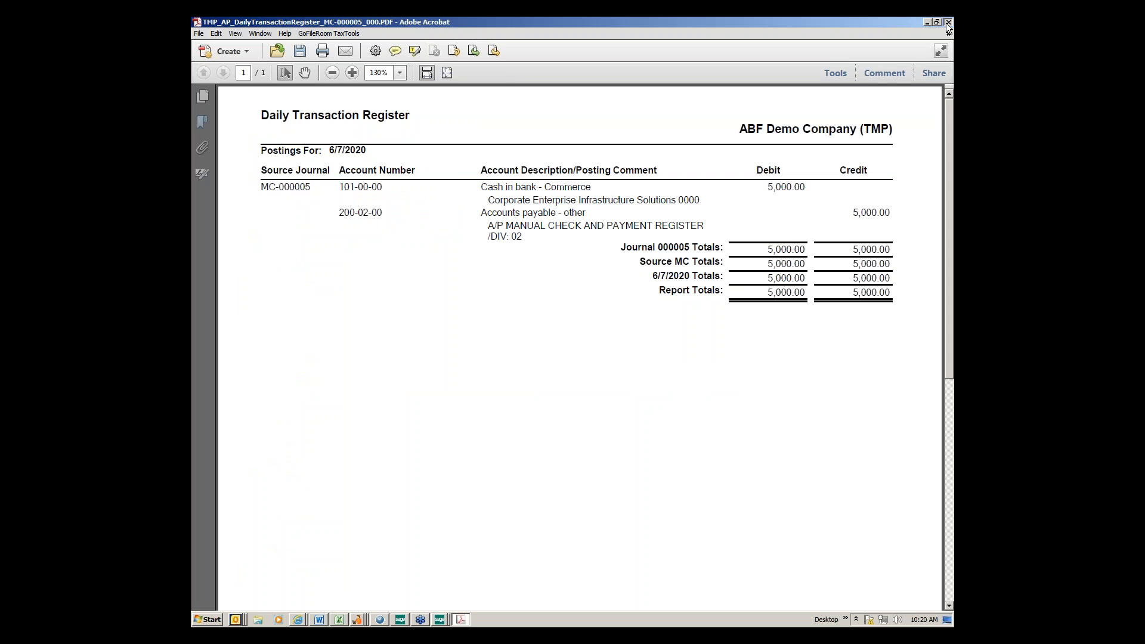
click(926, 22)
click(533, 237)
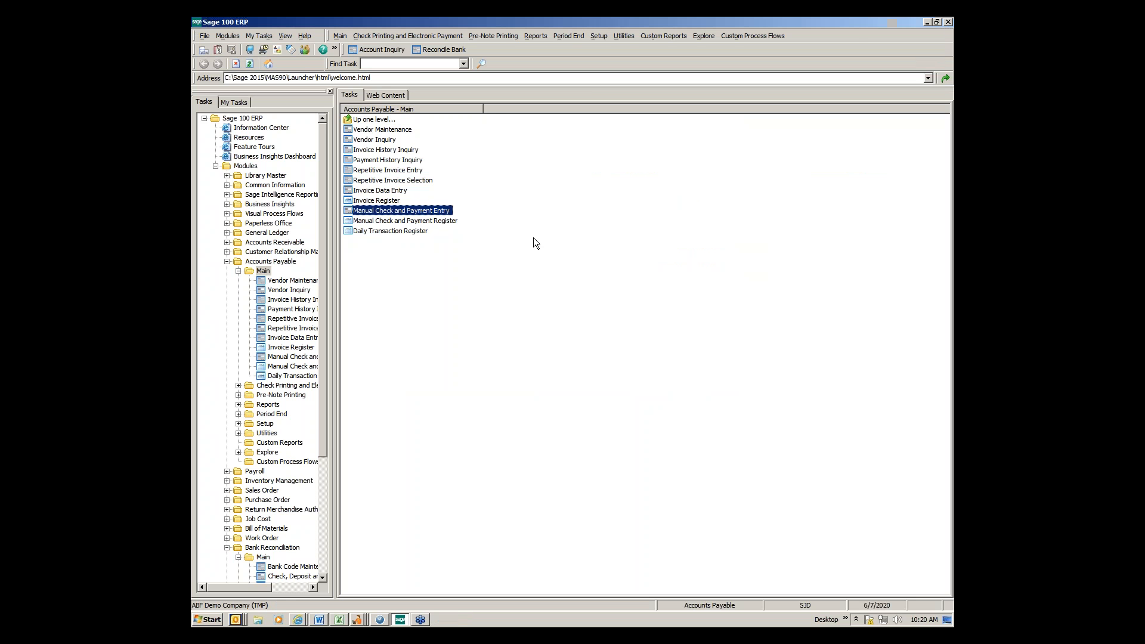
Open bank H in Reconcile Bank and check the original and reversing entries for check 000001
double_click(263, 557)
double_click(370, 151)
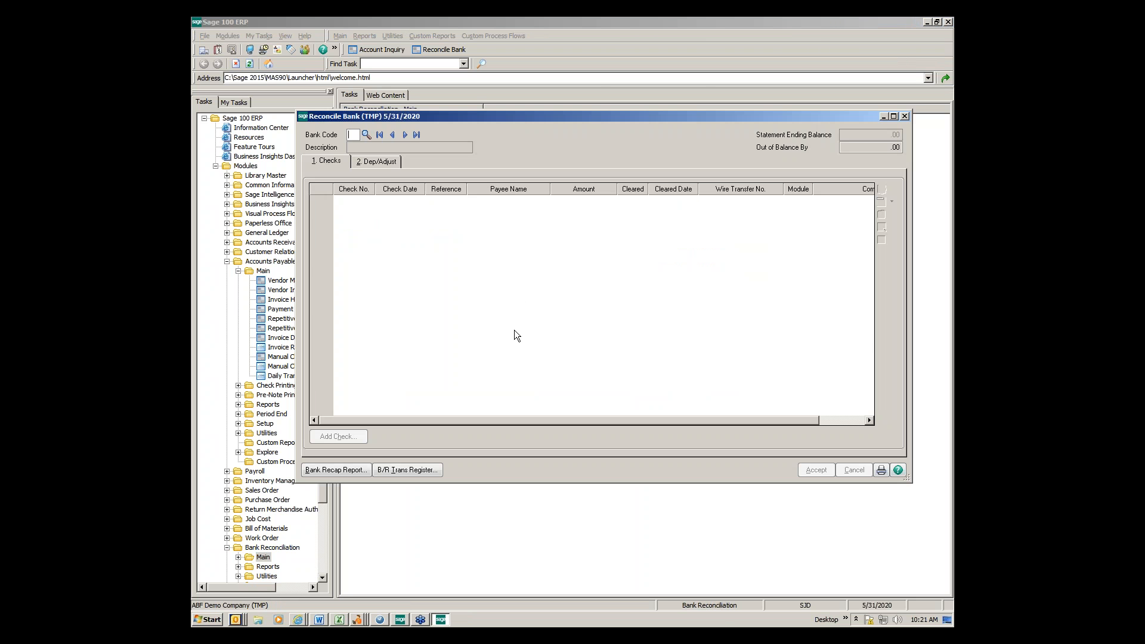
text(H)
key(Tab)
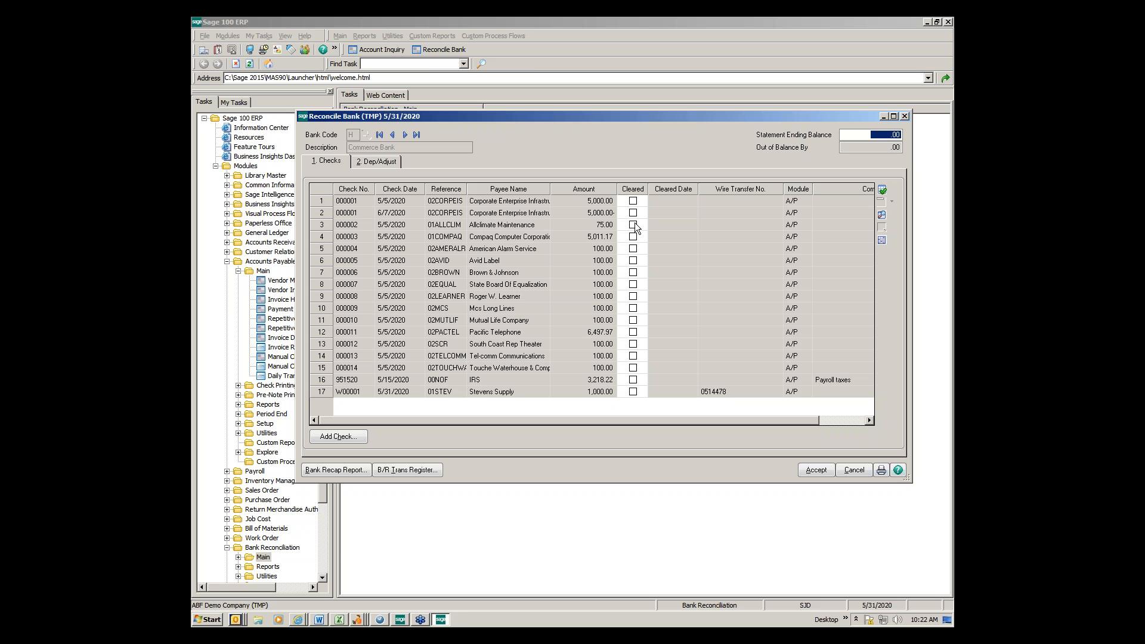
Add check 000015 dated 5/17/2020 for bank H with reference Postage, payee US Post Office and amount 100.00
click(338, 439)
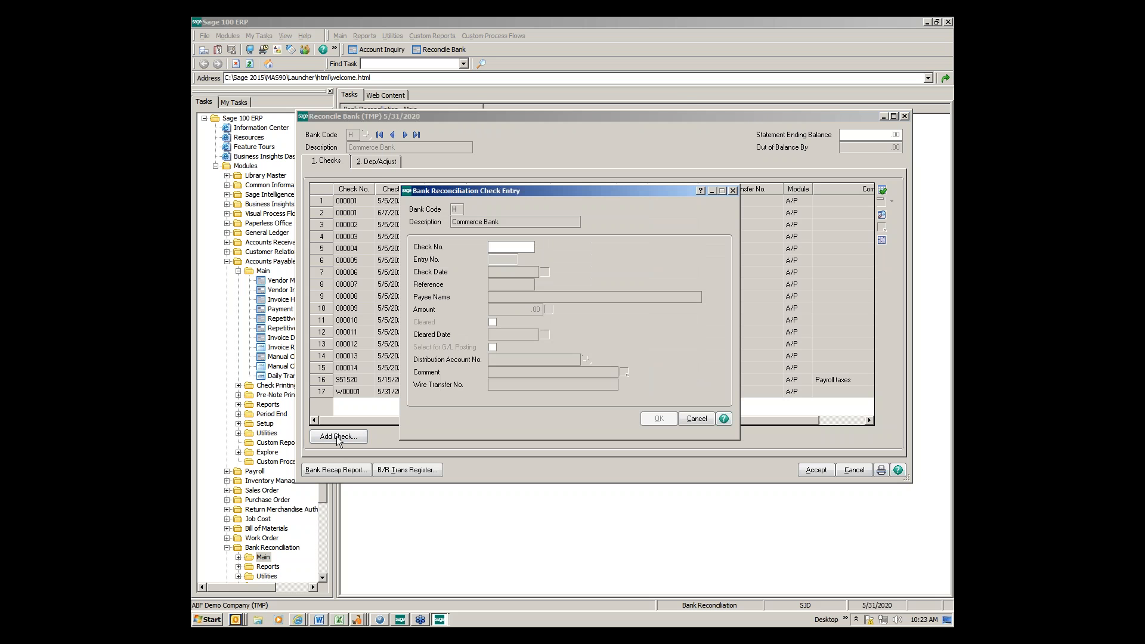
text(15)
key(Tab)
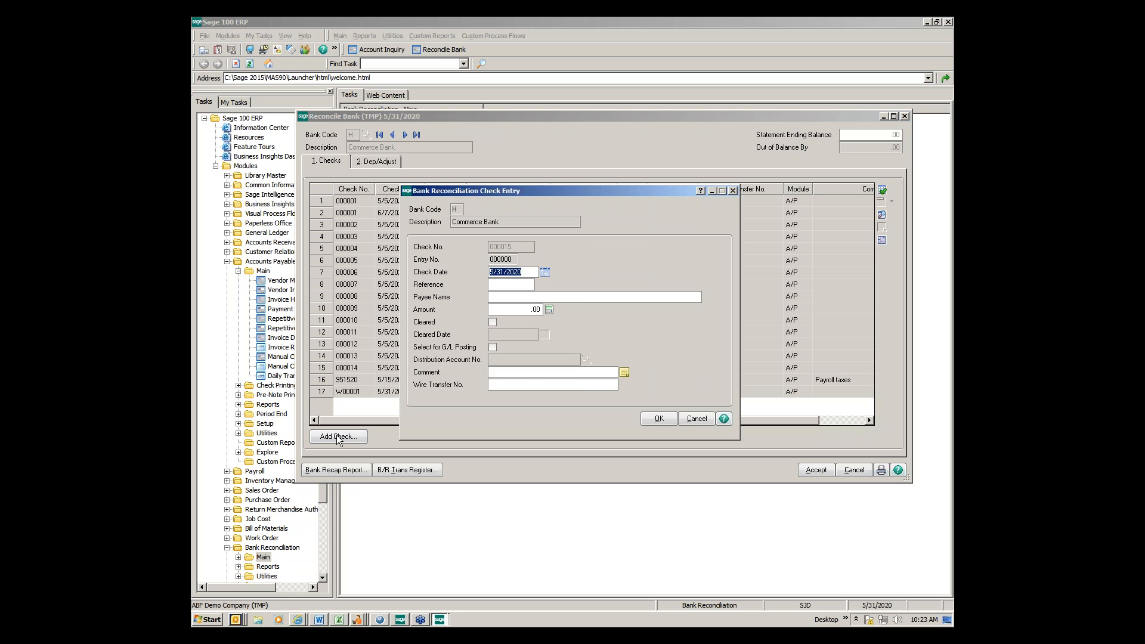
drag(527, 188, 619, 174)
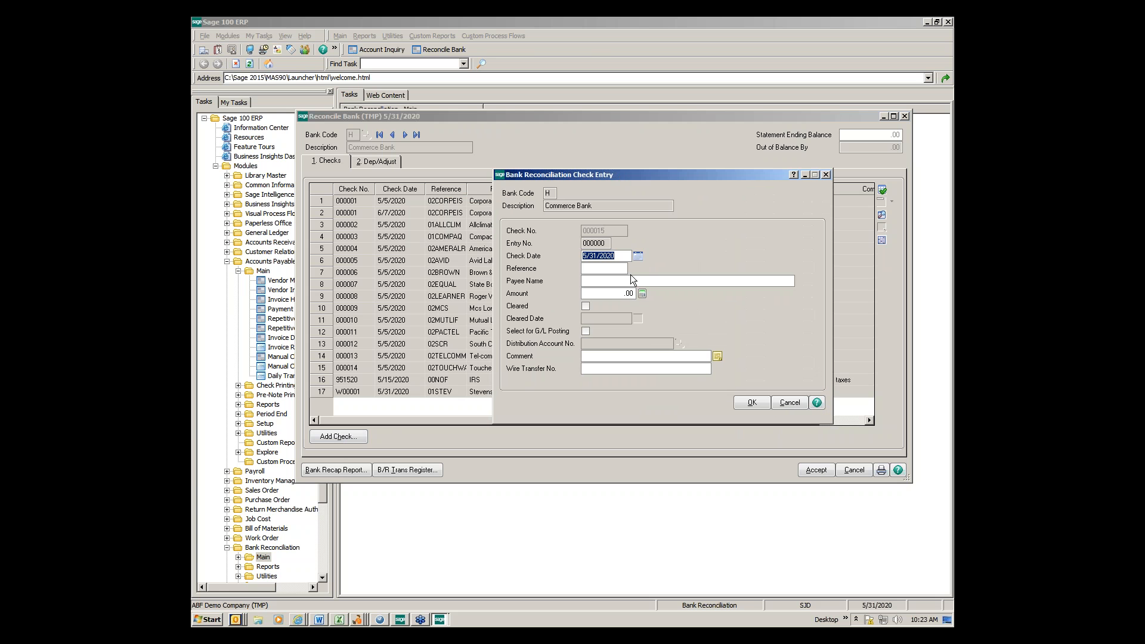
text(05)
text(US Post O)
text(ffice)
key(Tab)
text(1.00)
text(0)
key(Tab)
Select the check for G/L posting to distribution account 770-00-04 with the comment May Postage, and accept it
click(585, 331)
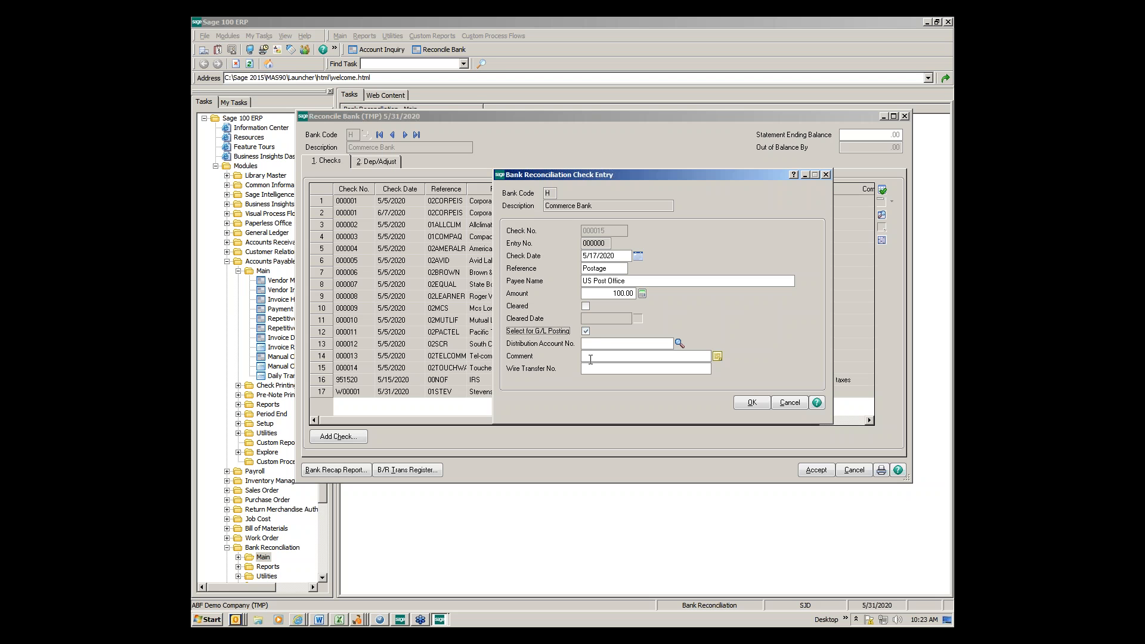
key(Tab)
text(770)
text(0004)
text(May)
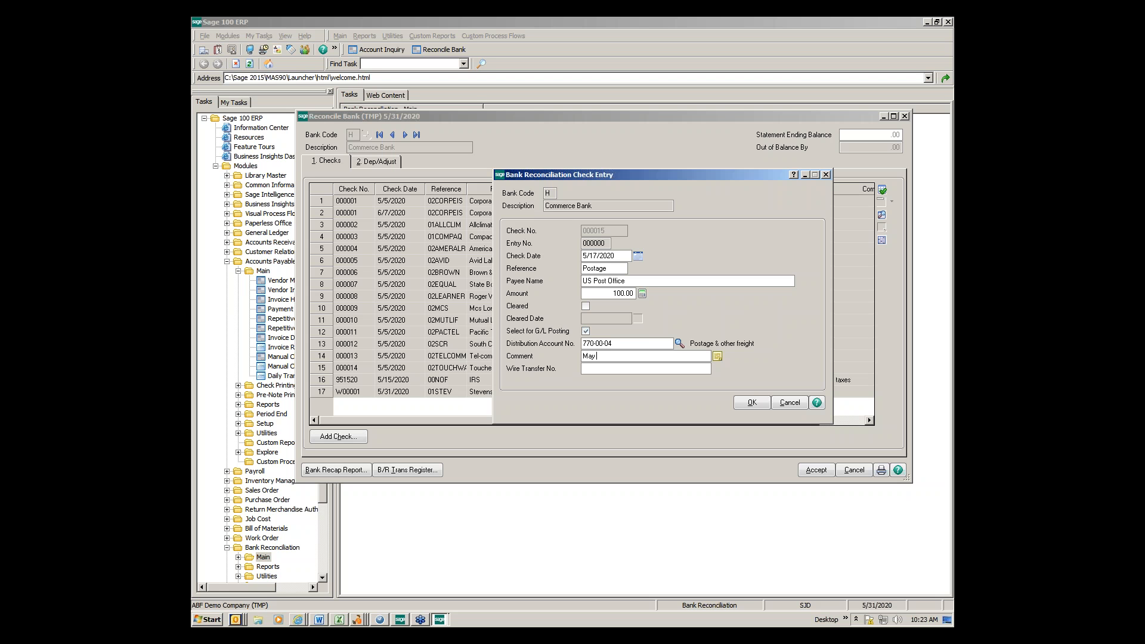
text( Postage)
click(751, 404)
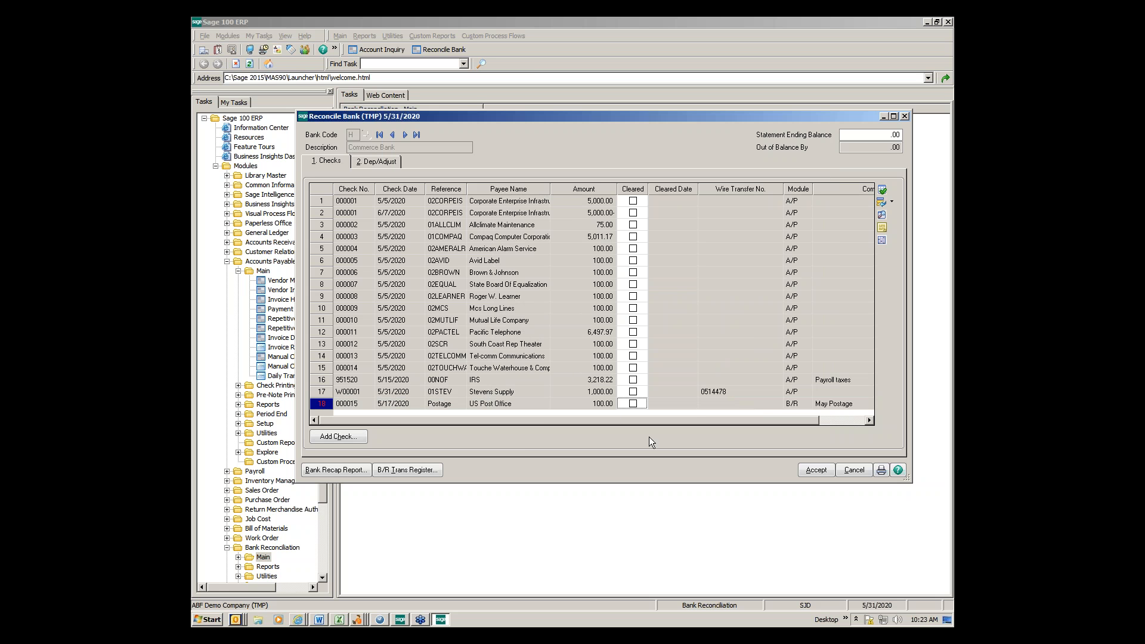
Save the reconciliation changes, then print and update the Bank Reconciliation Transaction Register for the postage check
click(402, 471)
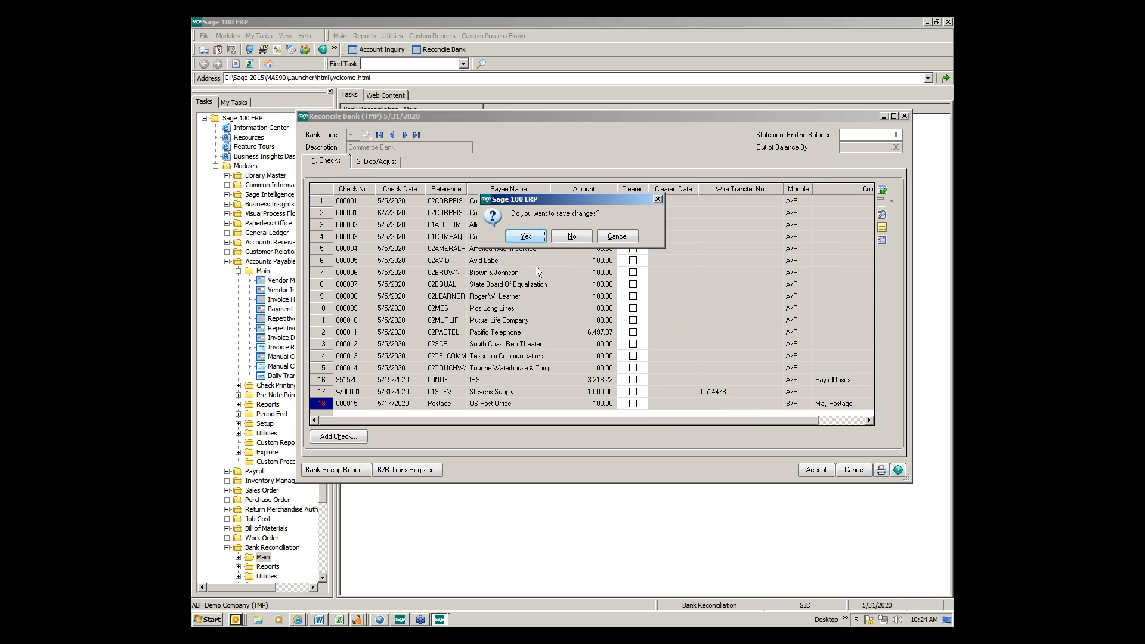
click(524, 237)
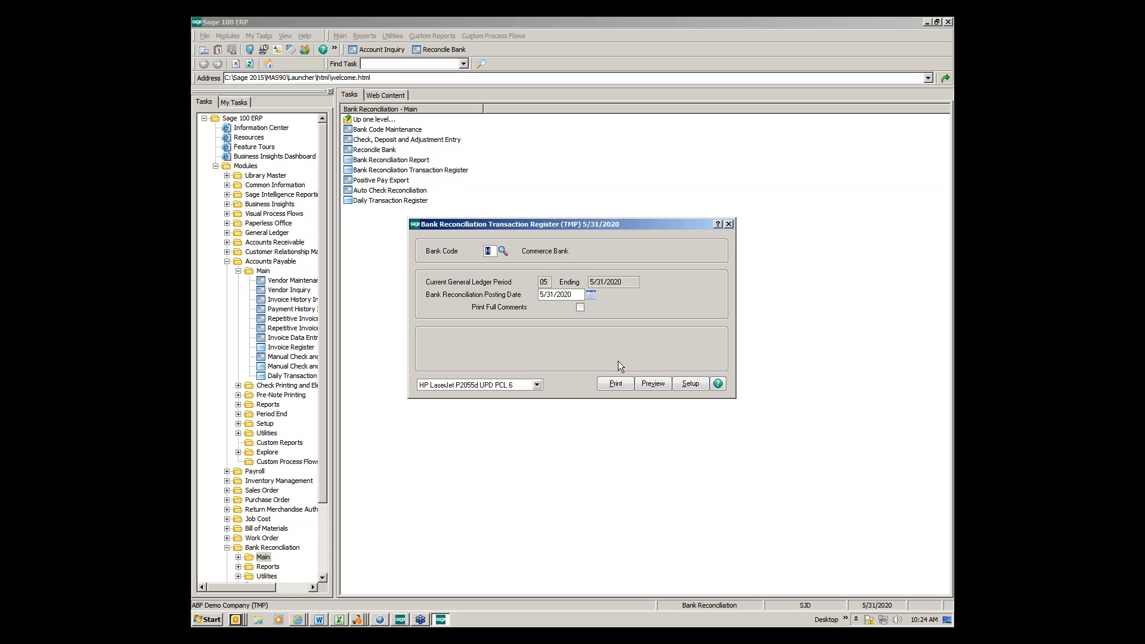
click(616, 385)
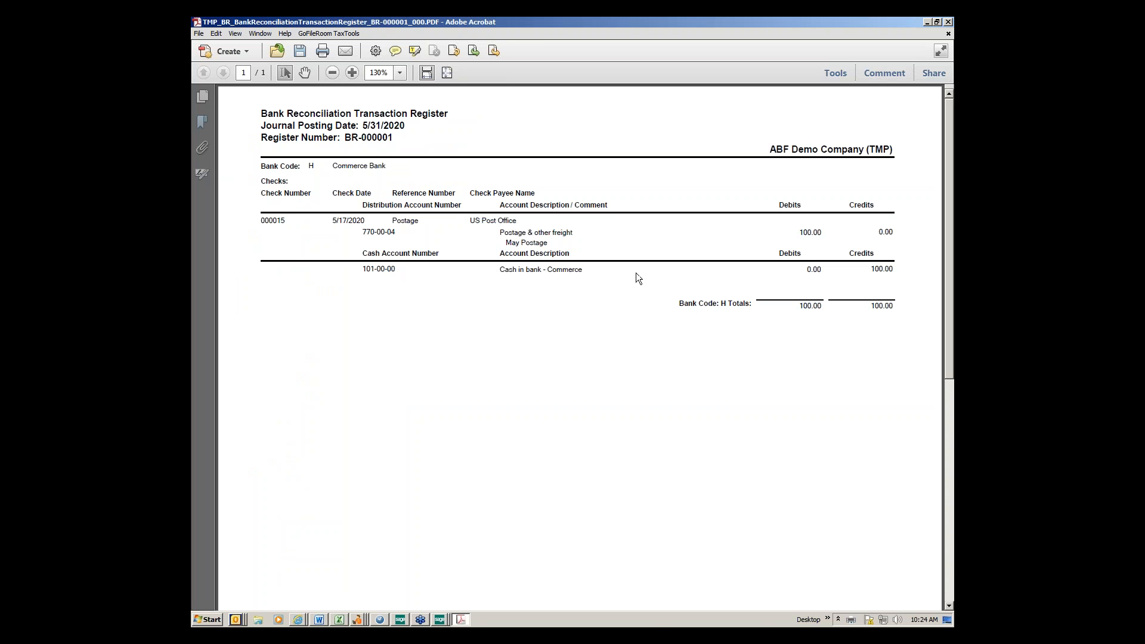
click(947, 22)
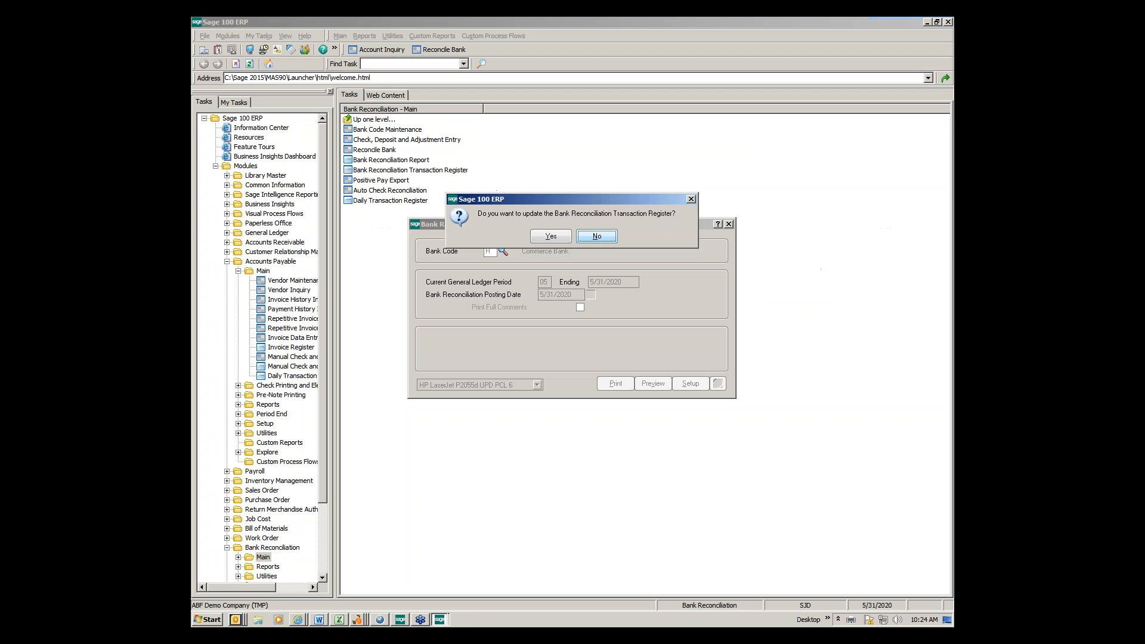
click(544, 237)
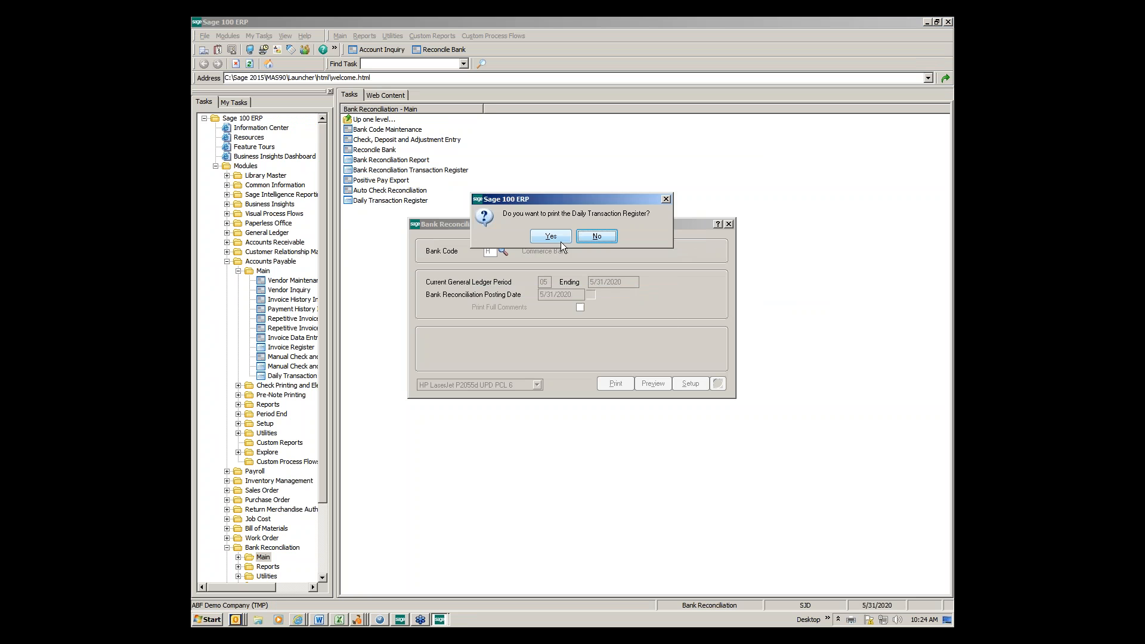
Print the Bank Reconciliation Daily Transaction Register for the postage check and update it
click(551, 236)
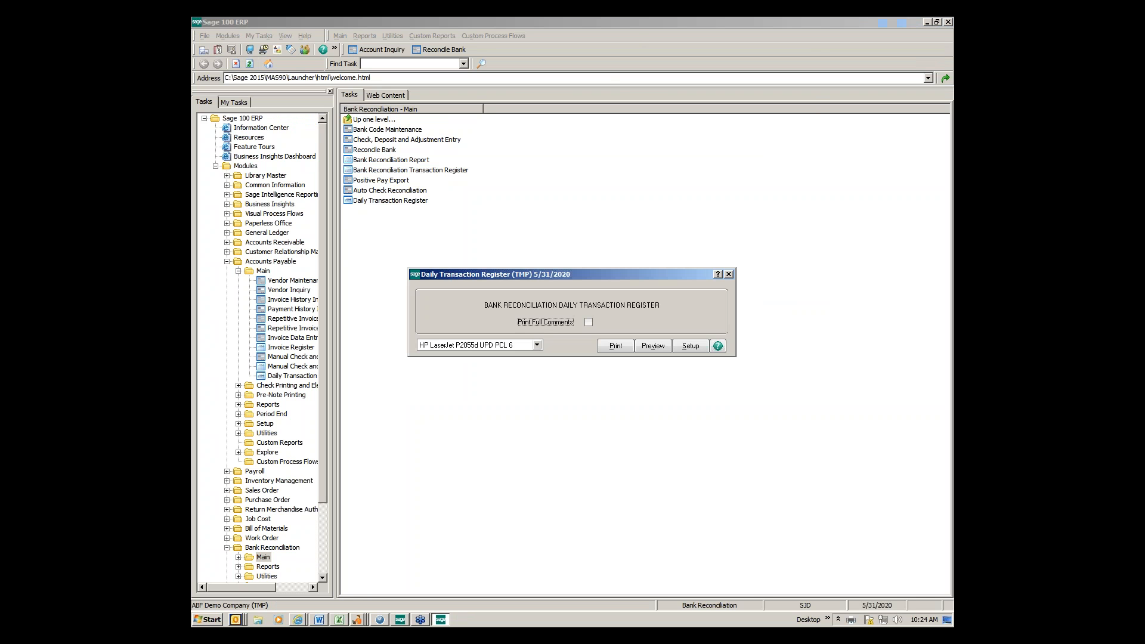
click(616, 349)
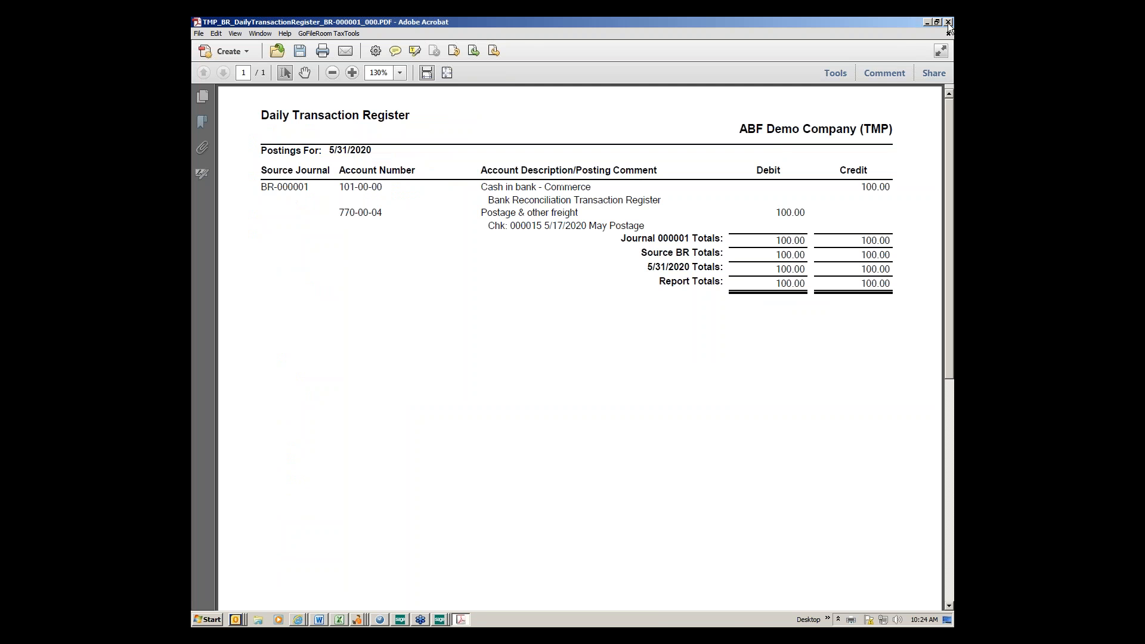
click(947, 23)
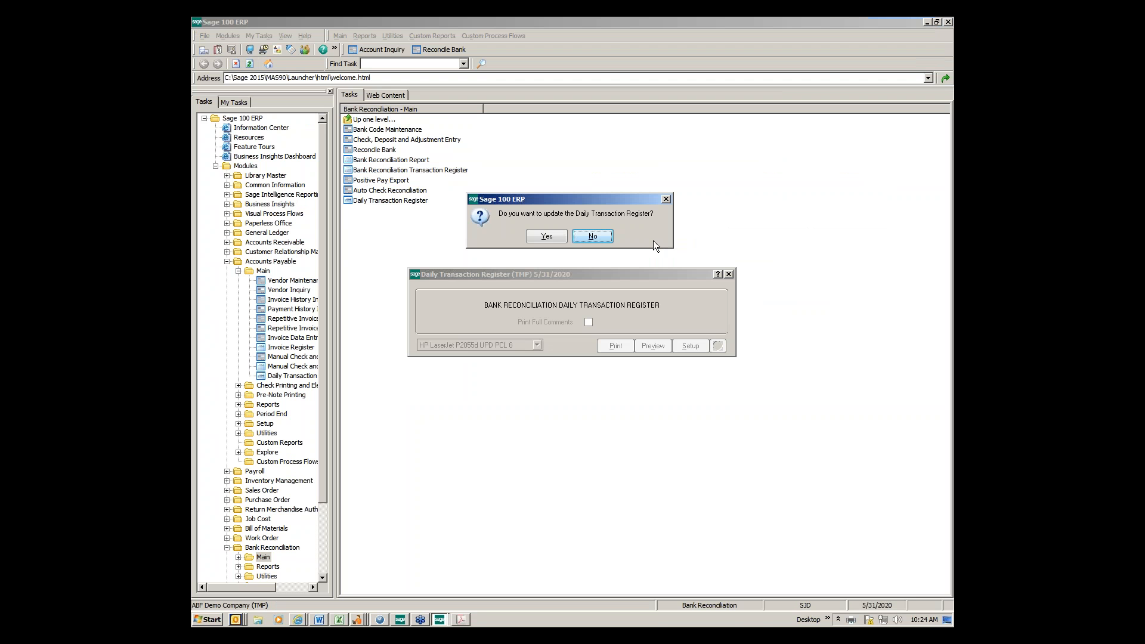
click(547, 237)
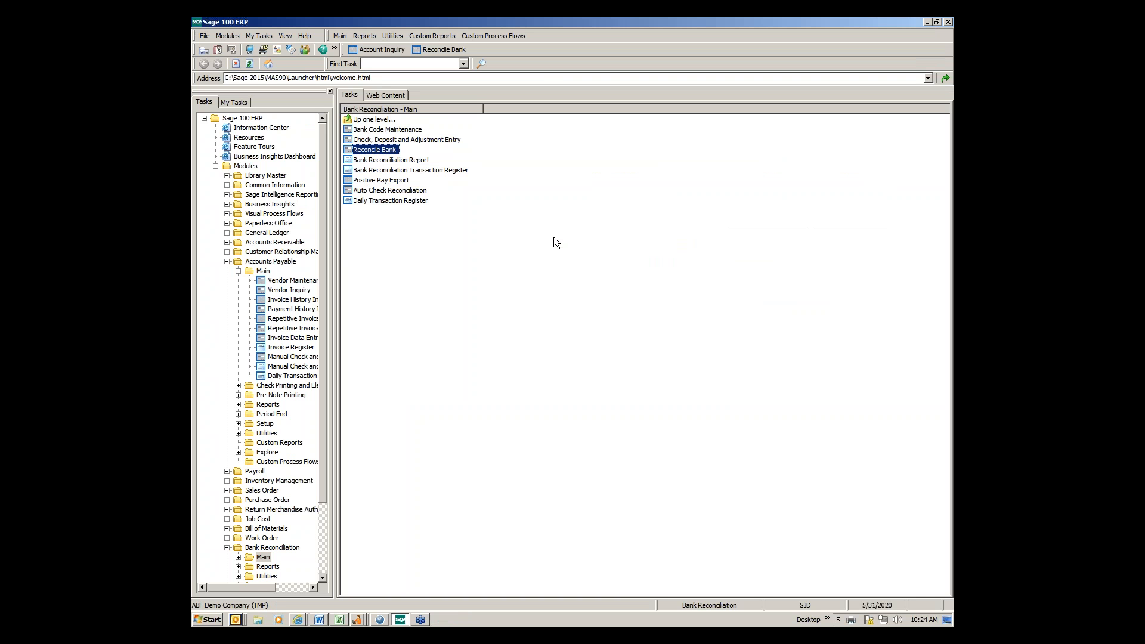
Reopen Reconcile Bank for bank H and start a new deposit or adjustment entry
double_click(374, 149)
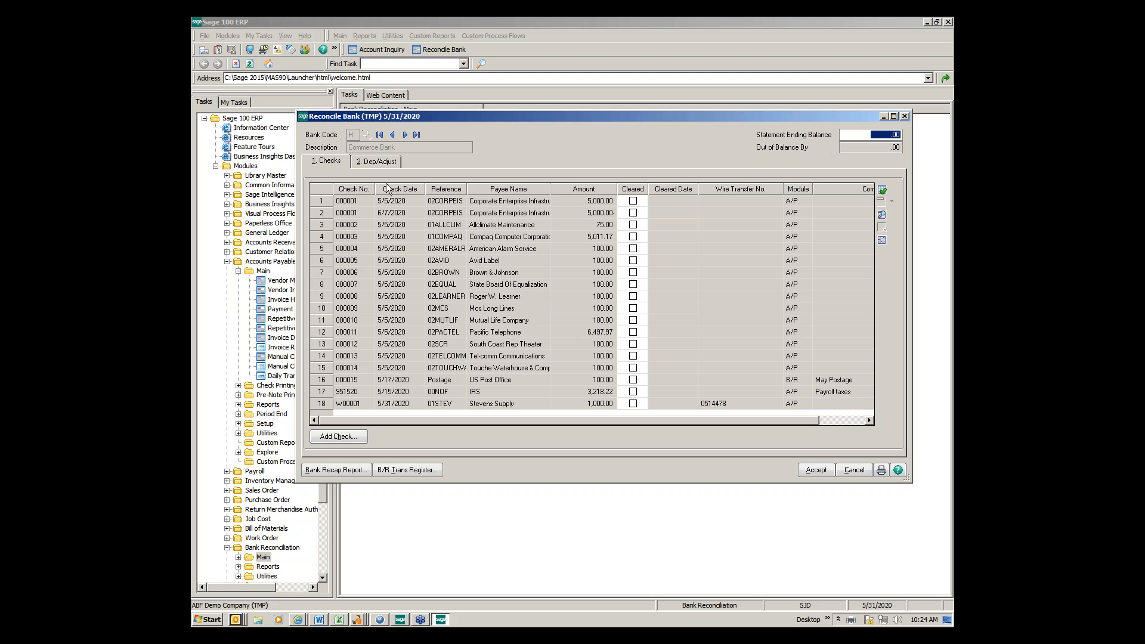
click(385, 162)
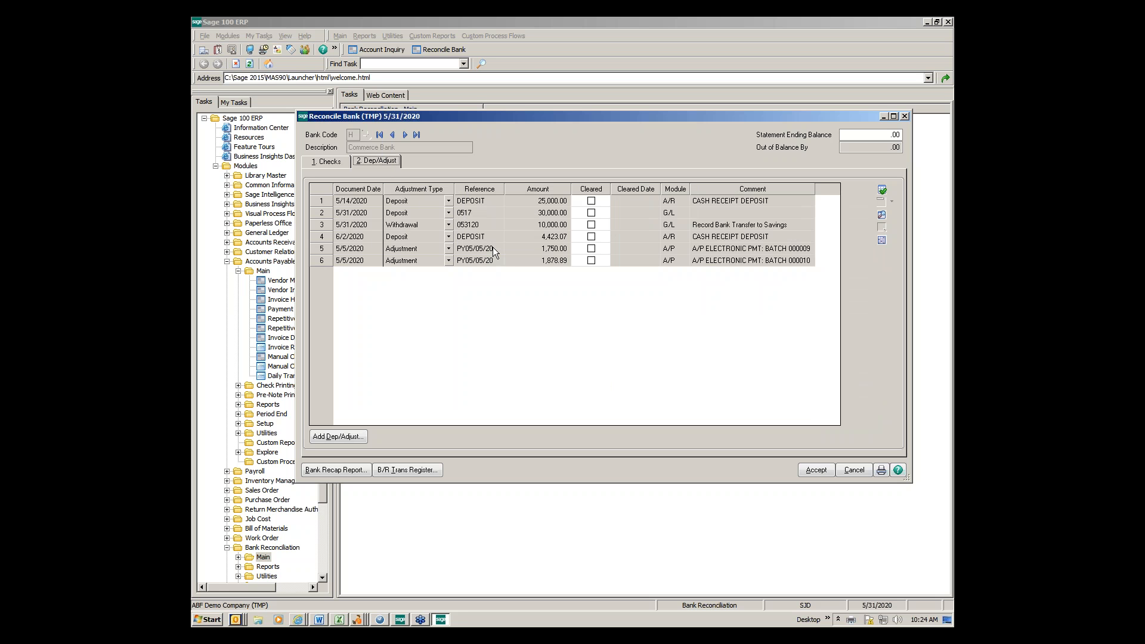
click(332, 437)
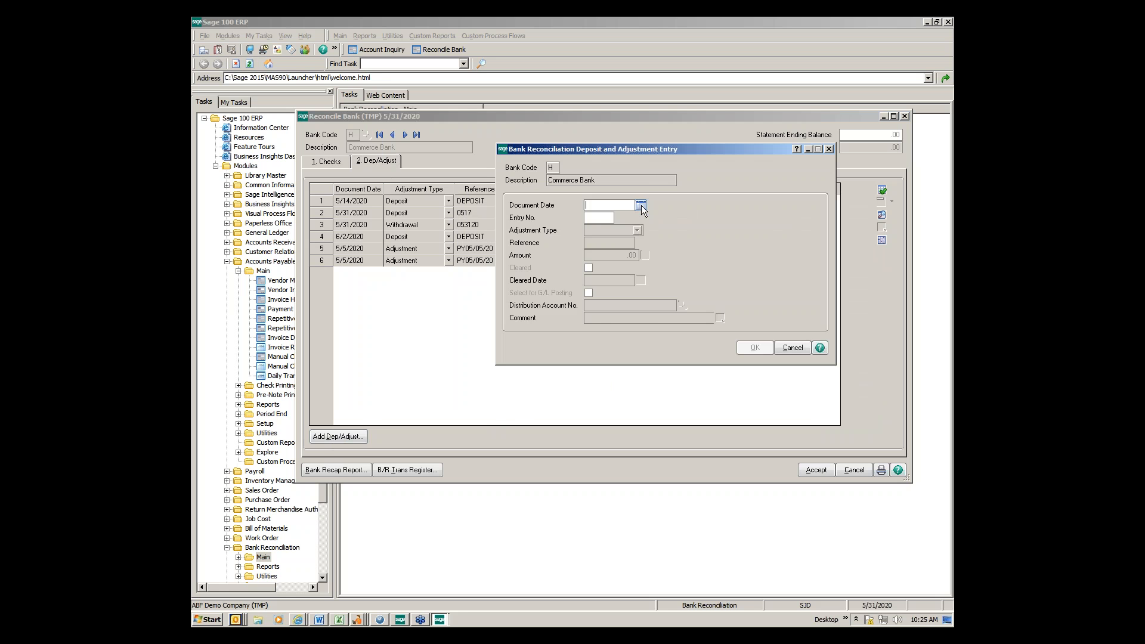
Set the adjustment entry's document date to 5/31/2020 and accept the automatic entry number
click(641, 205)
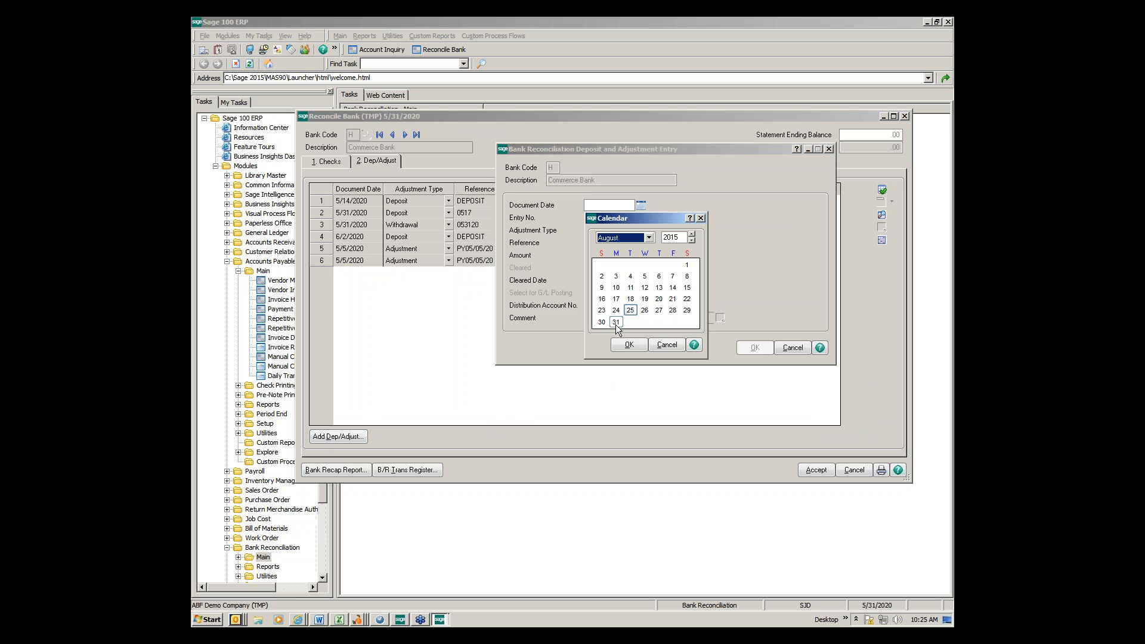
click(692, 234)
click(692, 234)
click(692, 235)
click(691, 235)
click(692, 235)
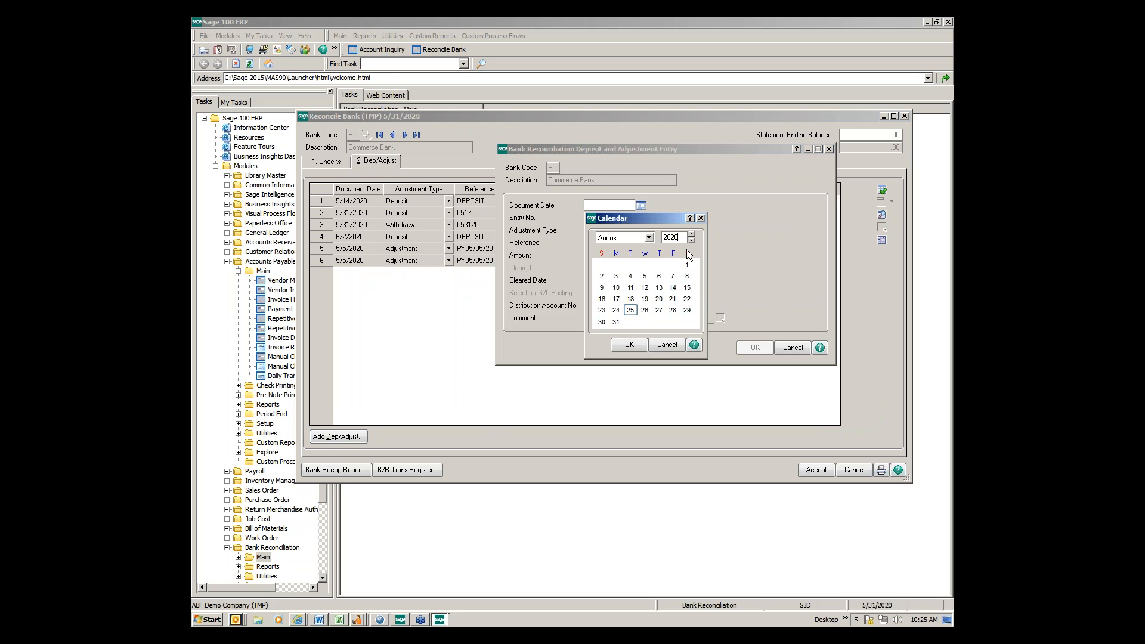
double_click(616, 322)
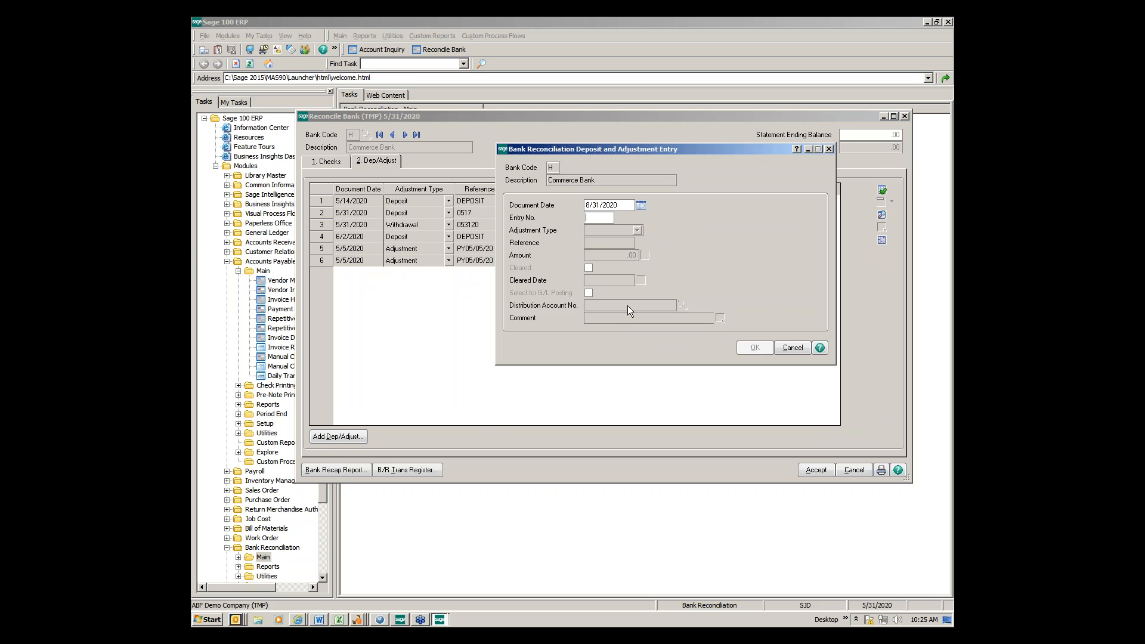
click(640, 207)
click(622, 237)
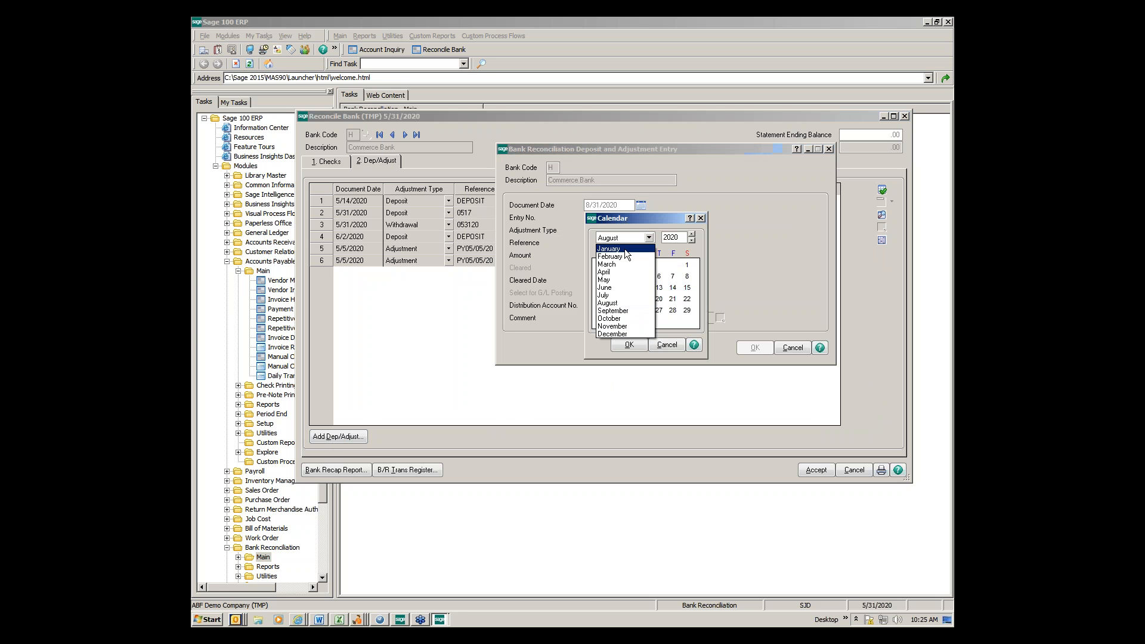
click(622, 280)
double_click(602, 322)
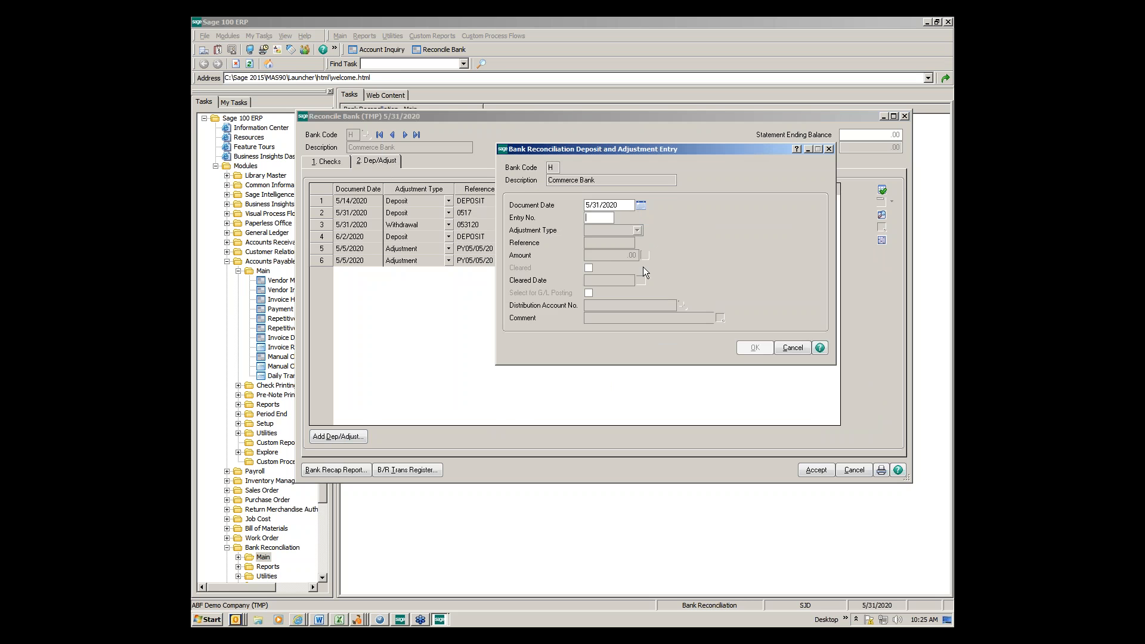
drag(619, 145, 637, 159)
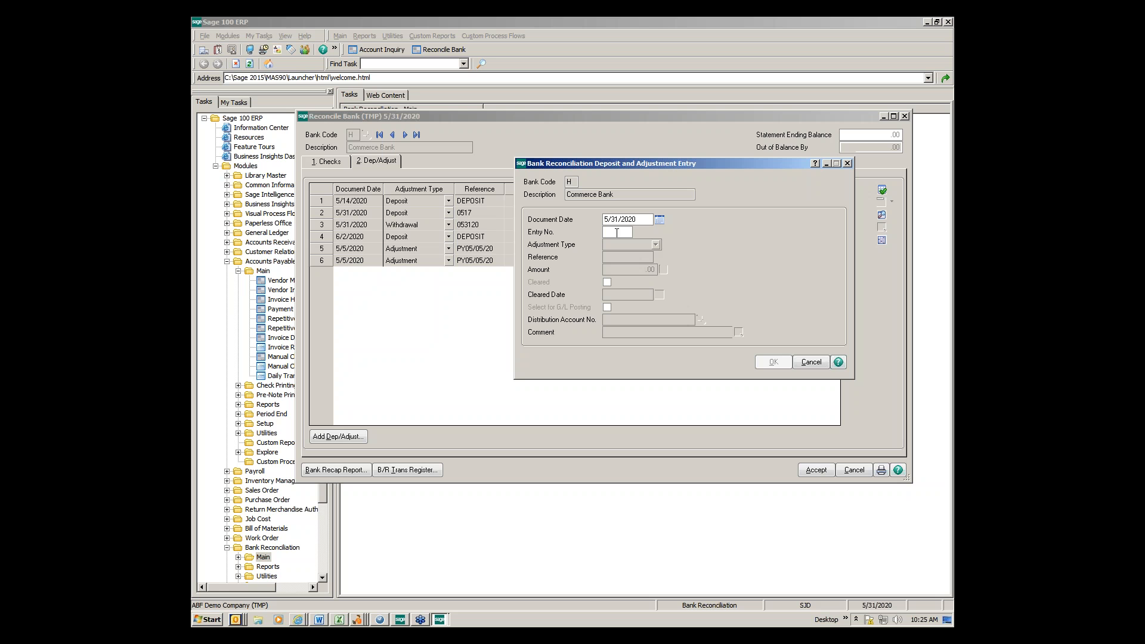
key(Tab)
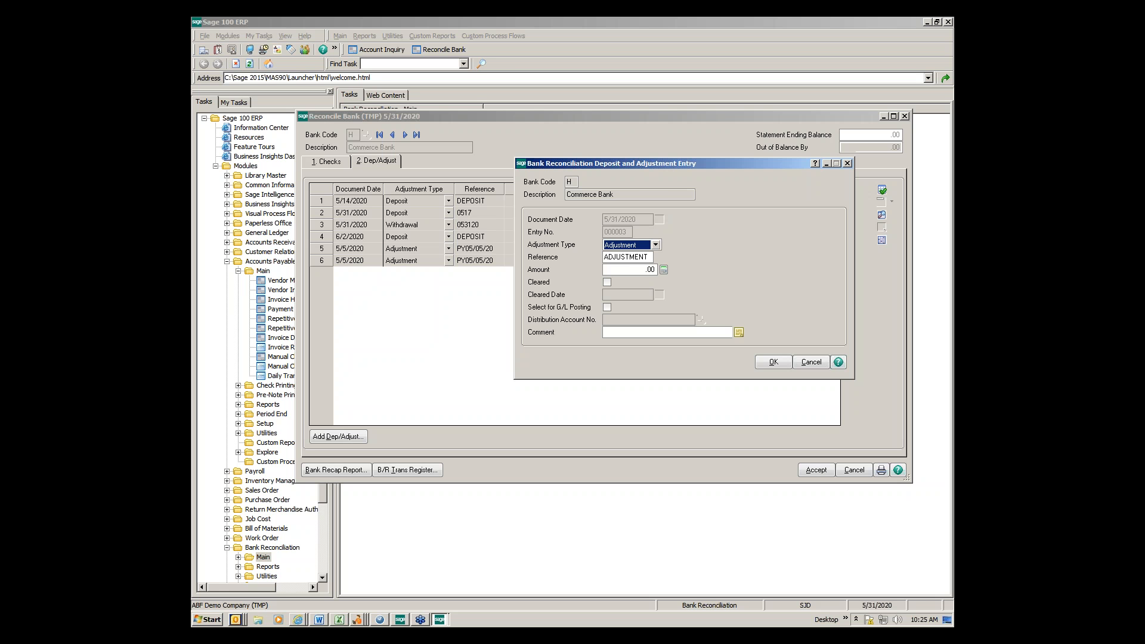
Set the adjustment type to Bank Charge and the amount to 35.00
click(655, 245)
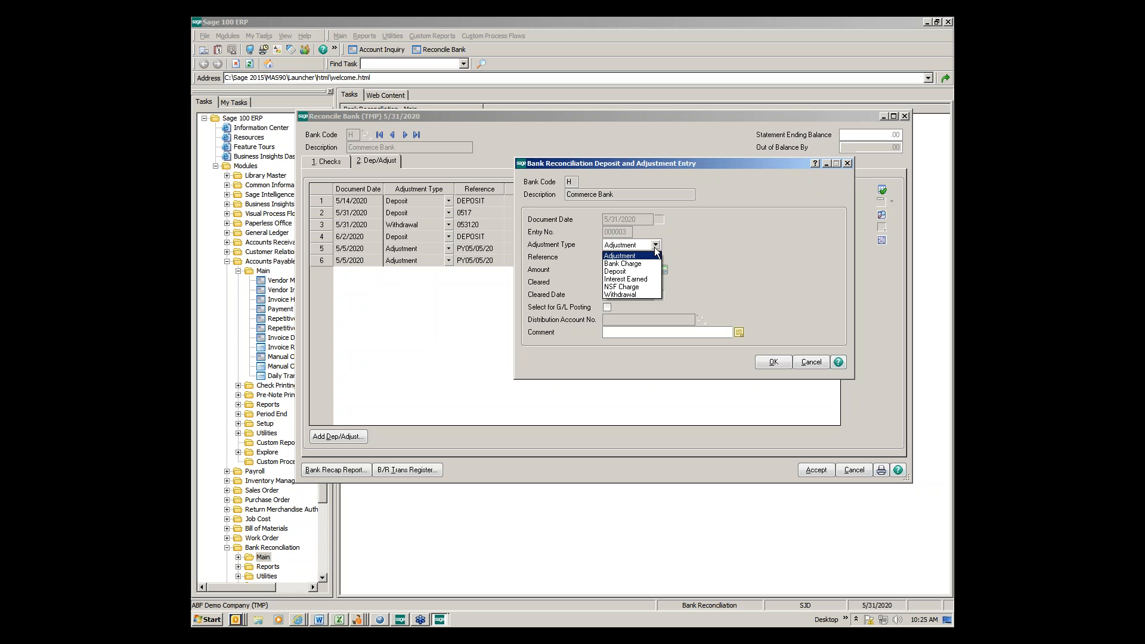
click(646, 264)
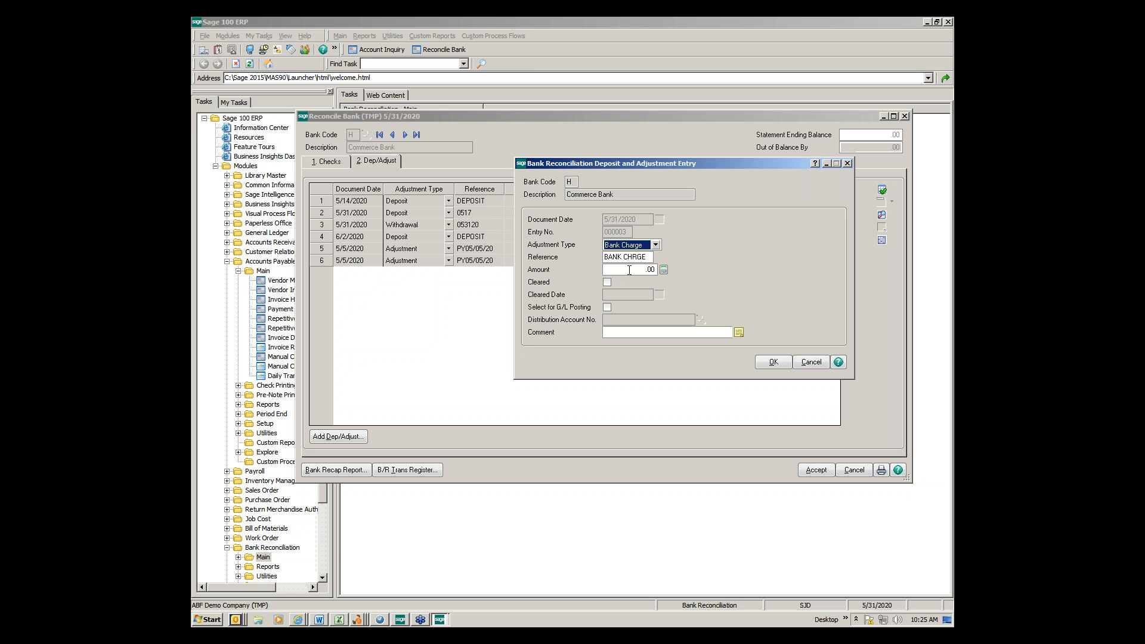
key(Tab)
text(.035)
key(Tab)
Select the bank charge for G/L posting to distribution account 723-00-04 and accept the entry
click(607, 307)
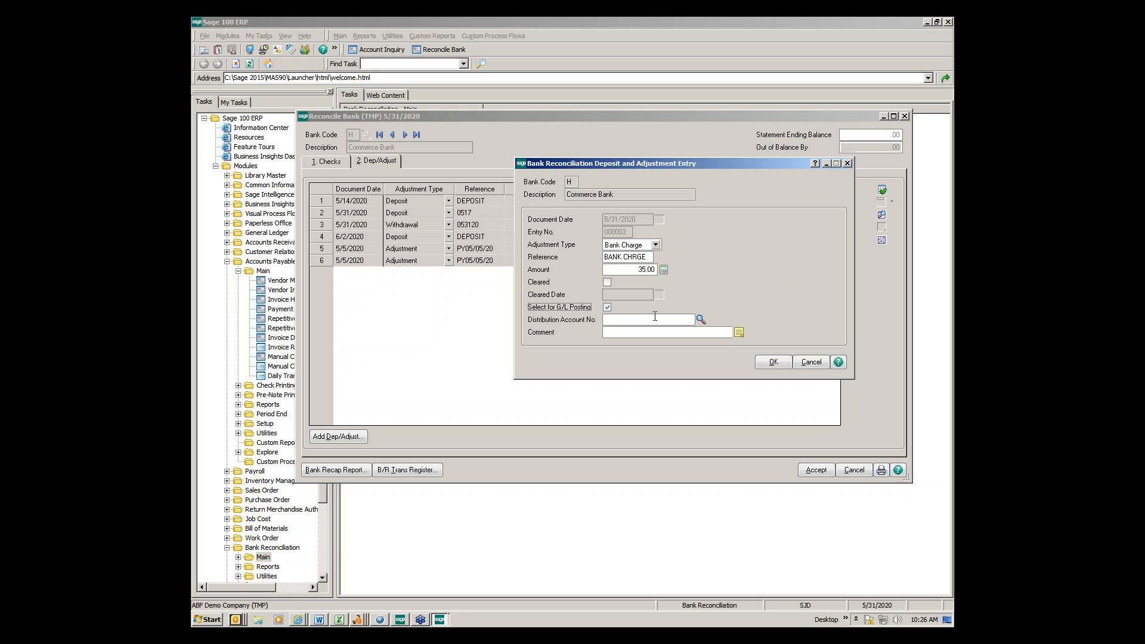
click(654, 317)
text(723000)
text(04)
key(Tab)
click(775, 364)
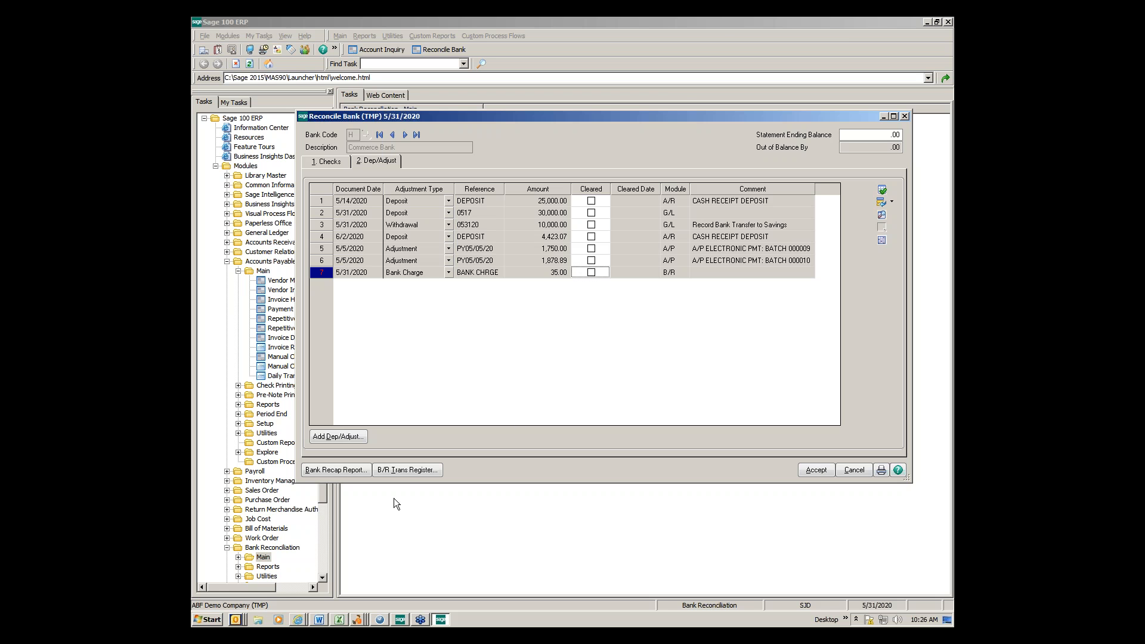
Save the reconciliation changes, then print and update the Bank Reconciliation Transaction Register for the bank charge
click(403, 471)
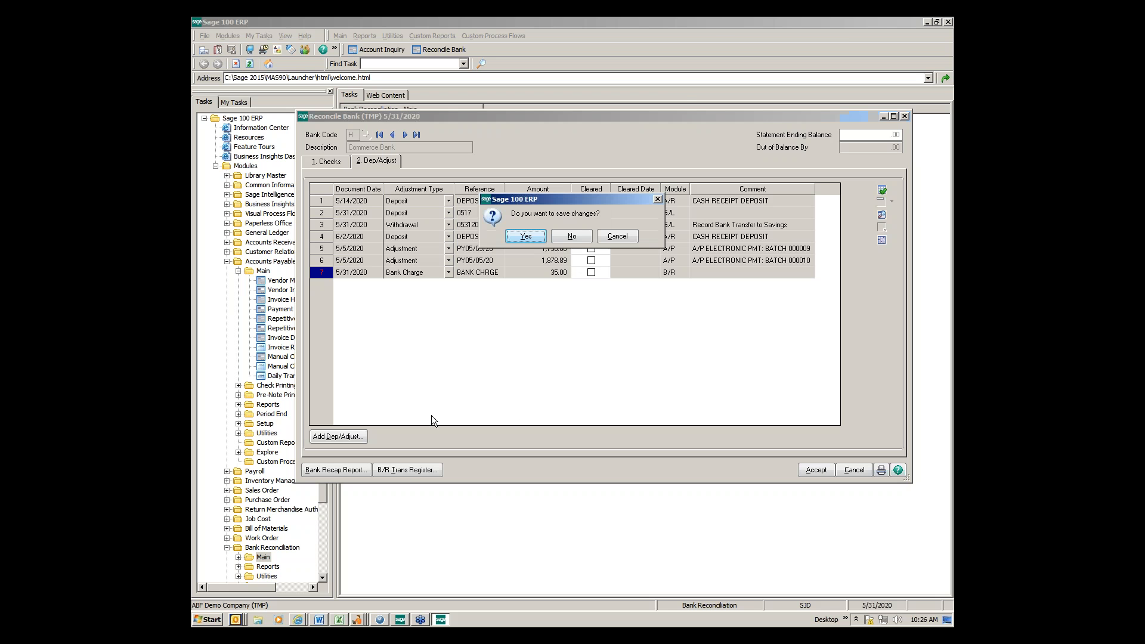
click(524, 236)
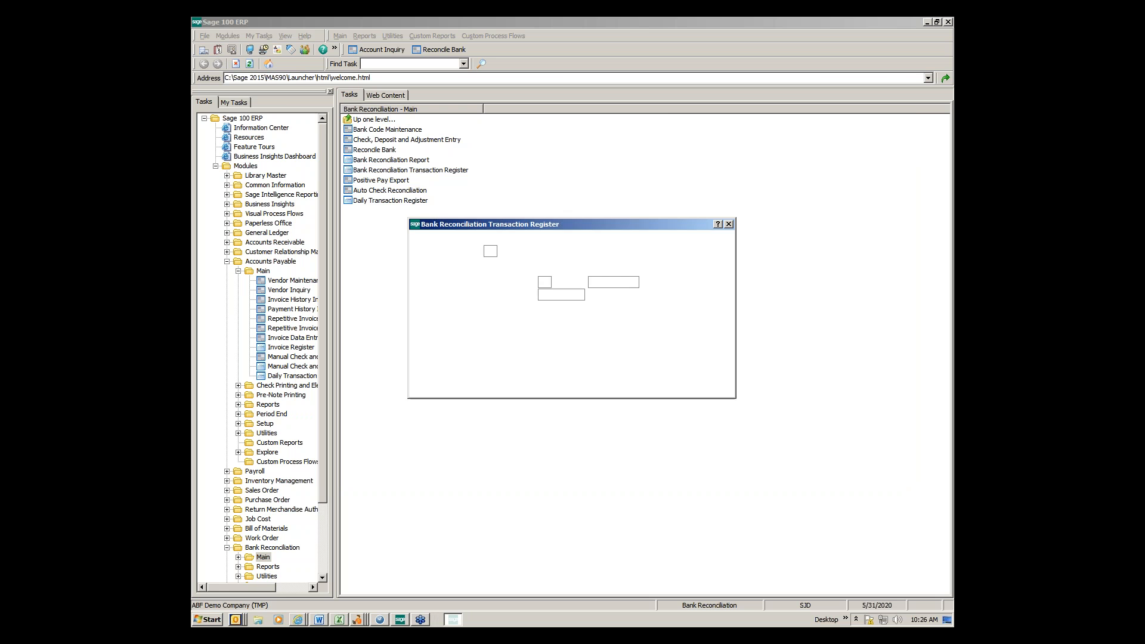
click(605, 383)
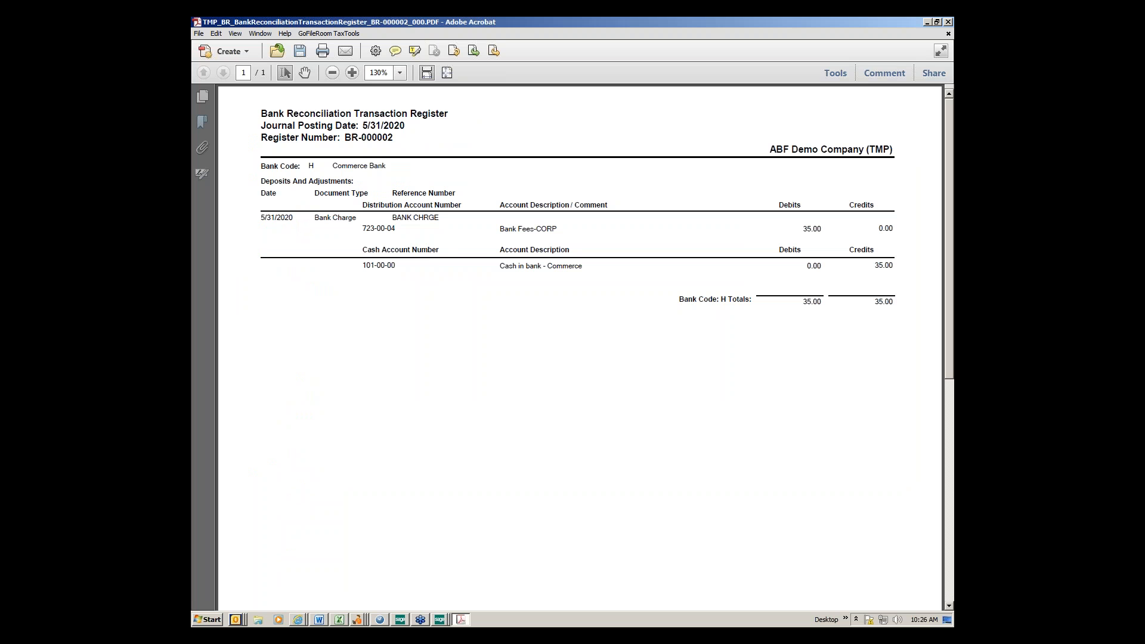
click(947, 22)
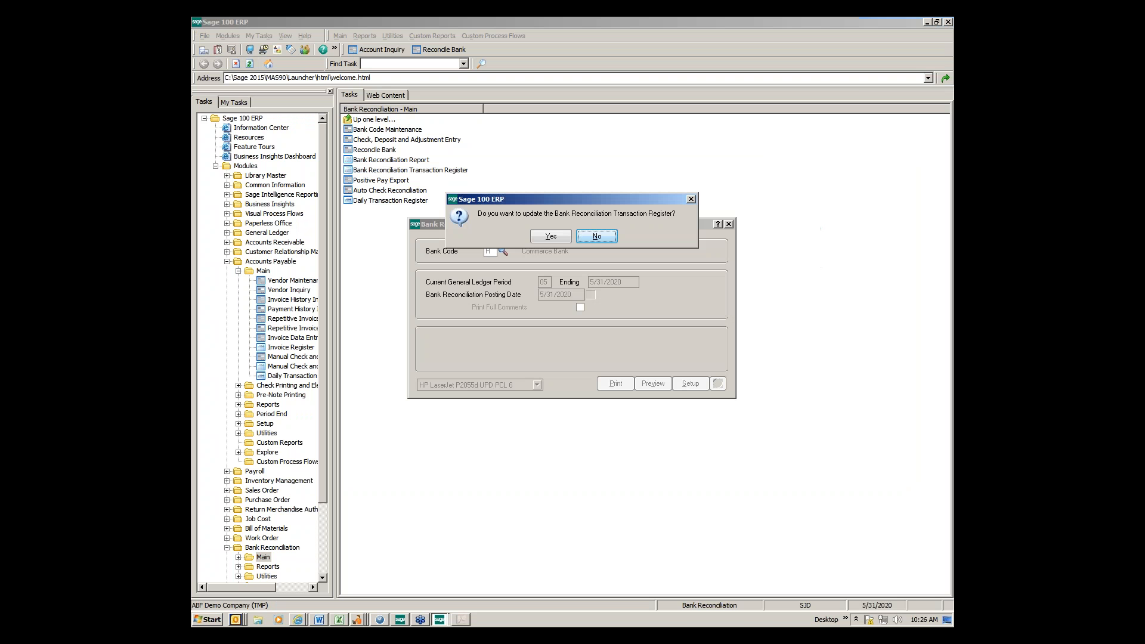
click(549, 237)
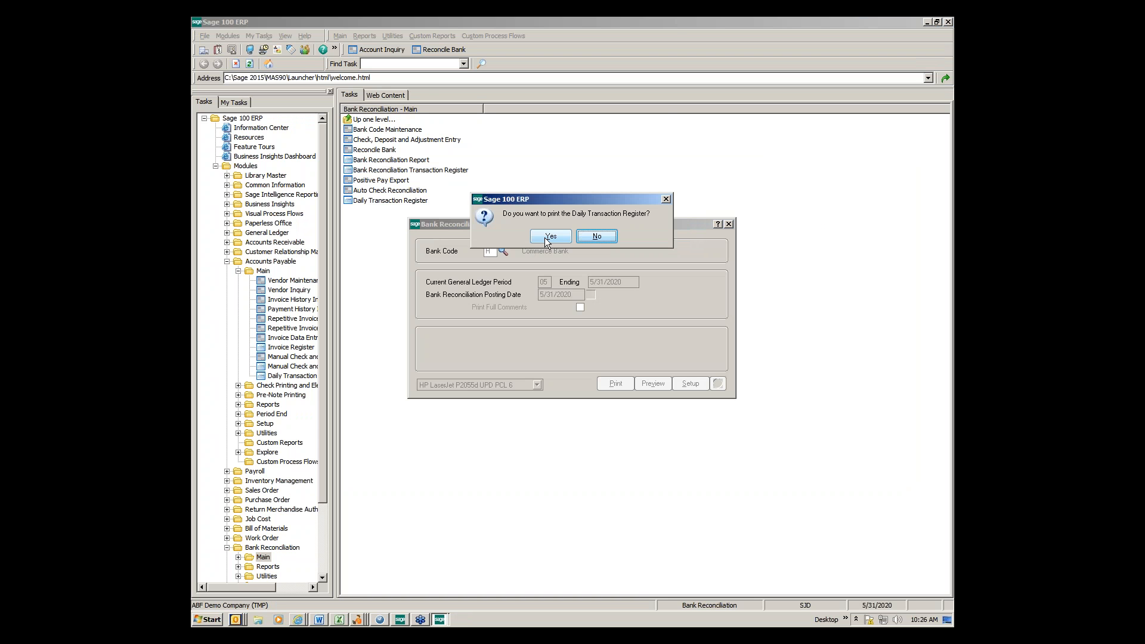
Print the bank reconciliation Daily Transaction Register, review the bank charge posting, and decline the register update
click(545, 237)
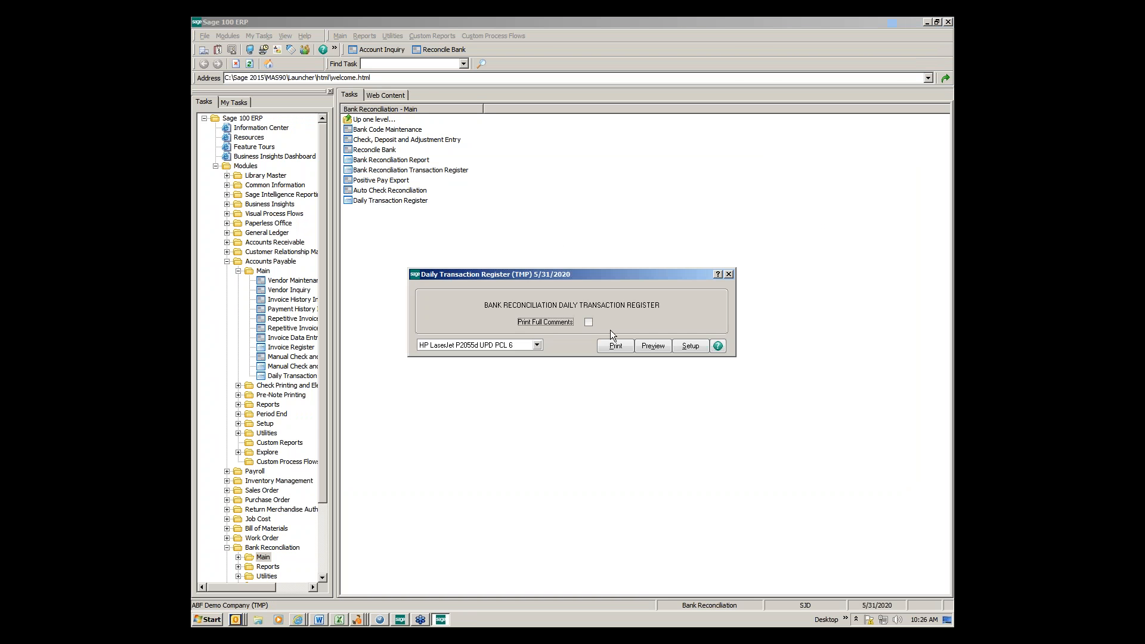
click(610, 345)
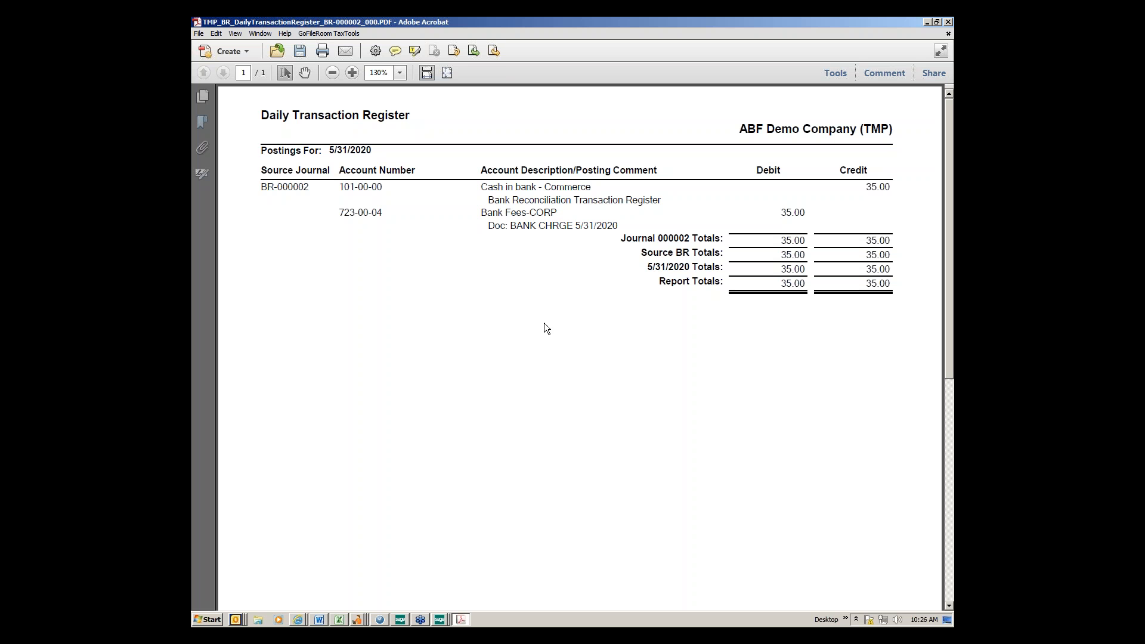
click(947, 23)
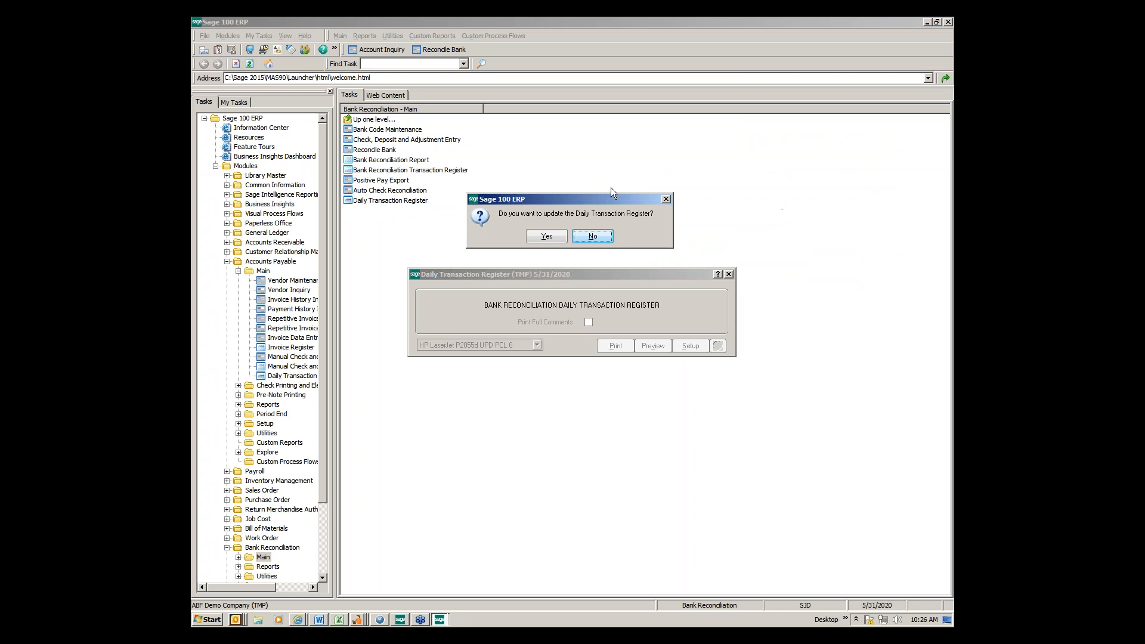
click(584, 235)
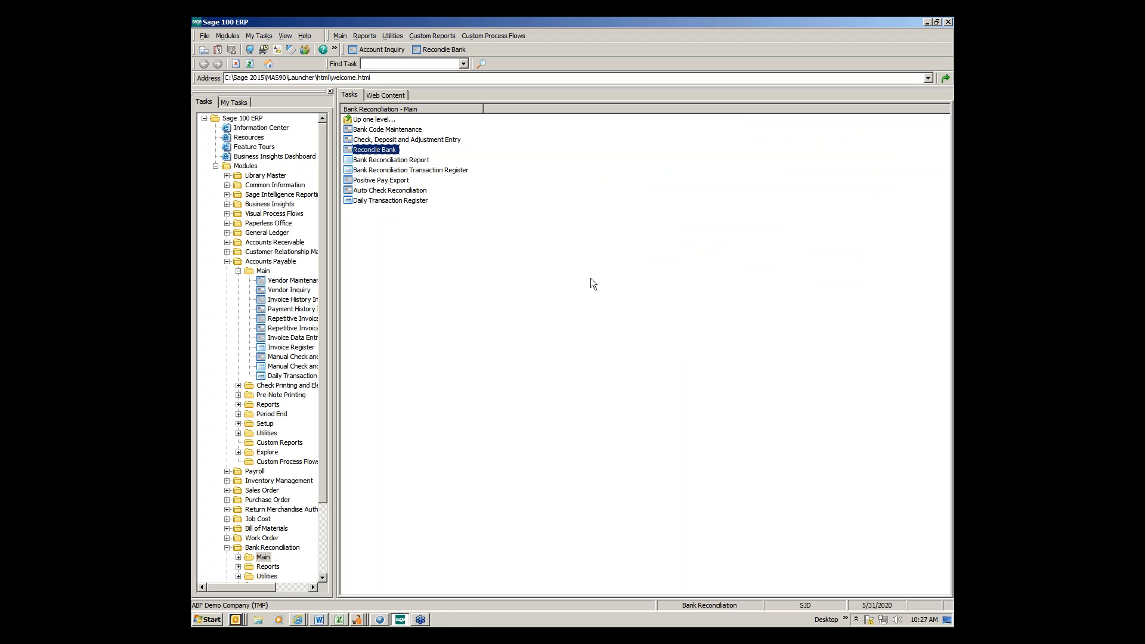
Open Reconcile Bank for bank code H and set the statement ending balance to 36,942.89
double_click(379, 150)
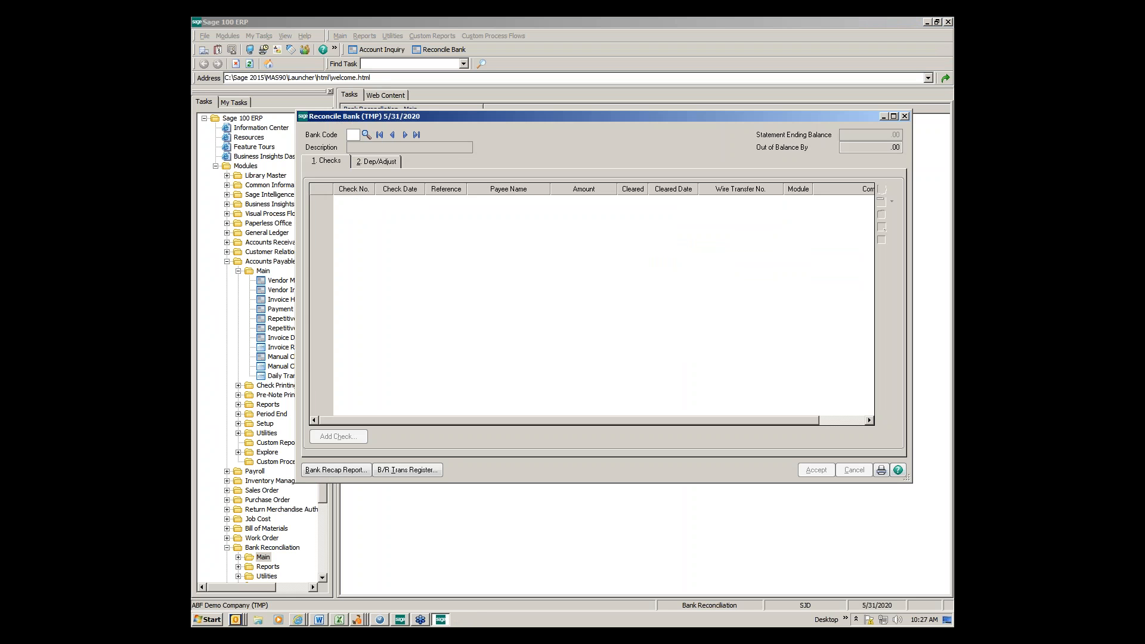
text(H)
key(Tab)
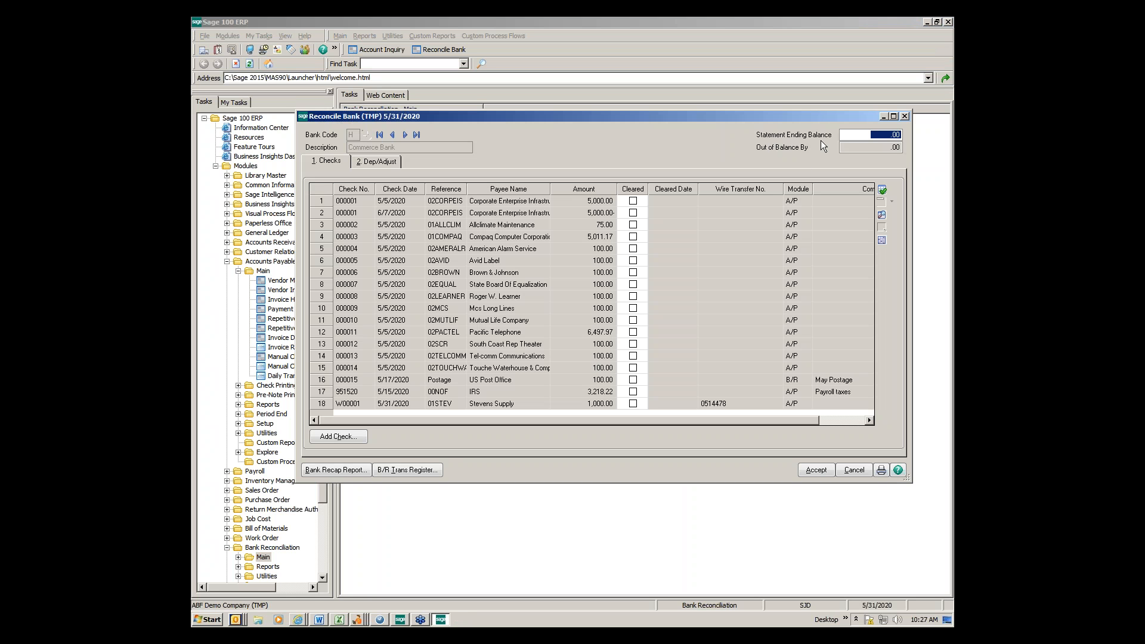
text(.36942.80)
key(Tab)
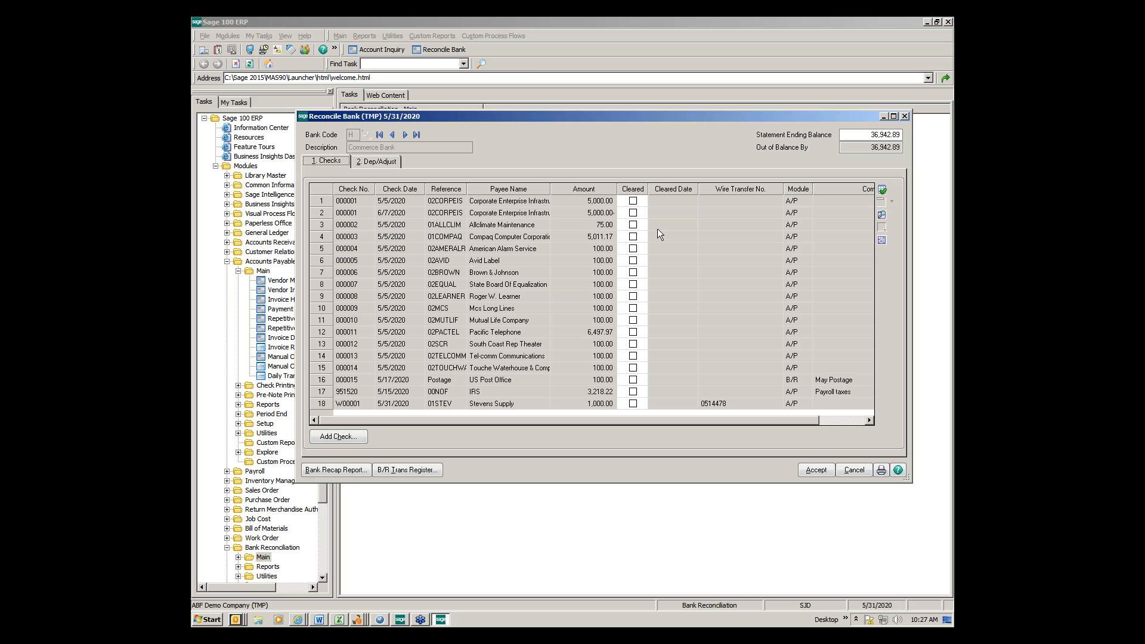
Mark check 000002 as cleared, then clear the check number range 000004 to 000010 with cleared date 5/31/2020
click(634, 225)
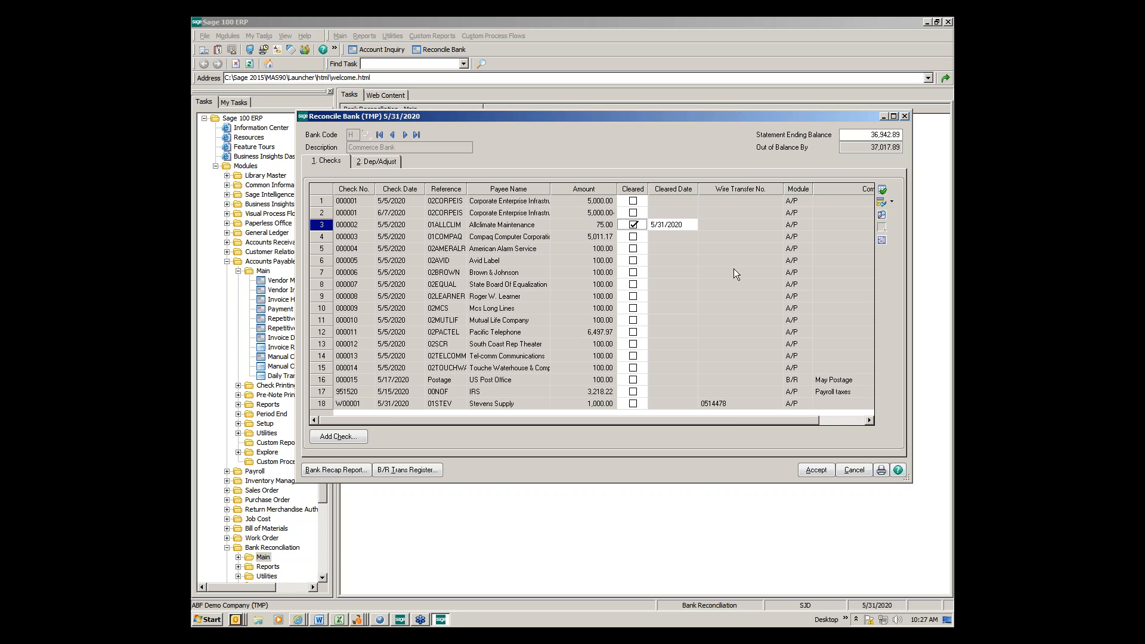
click(882, 191)
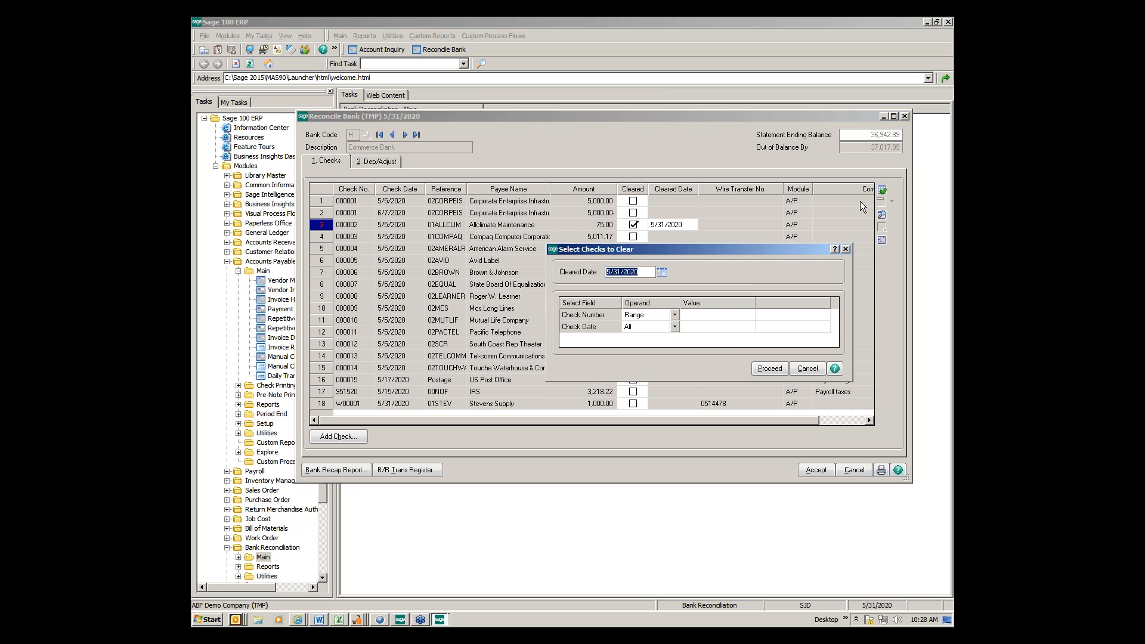
click(745, 316)
click(746, 316)
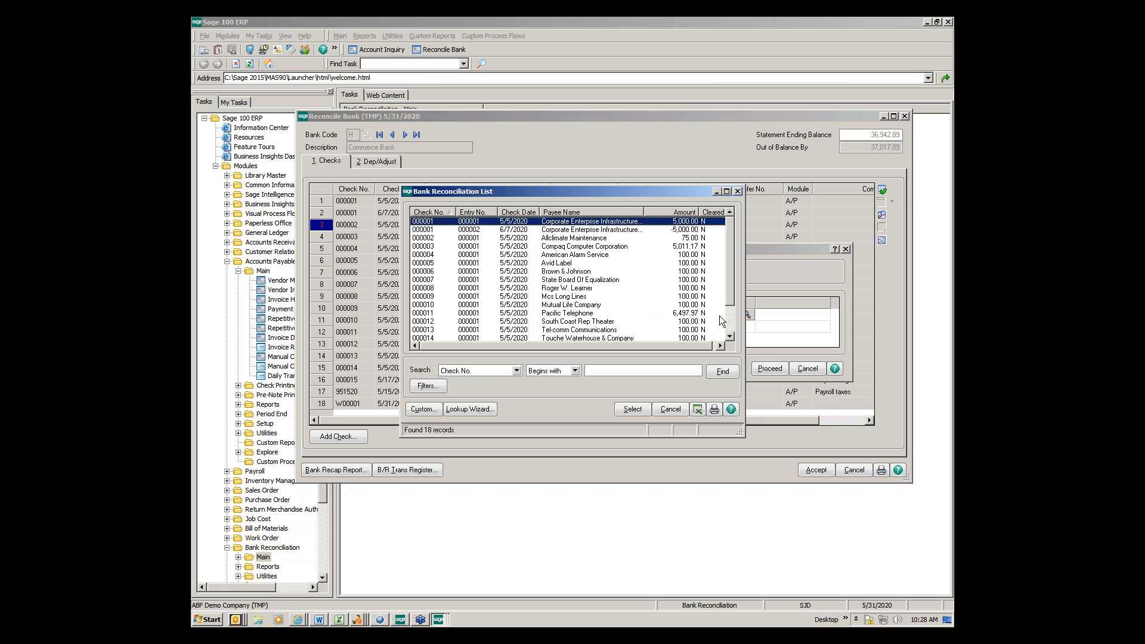
click(690, 257)
click(632, 409)
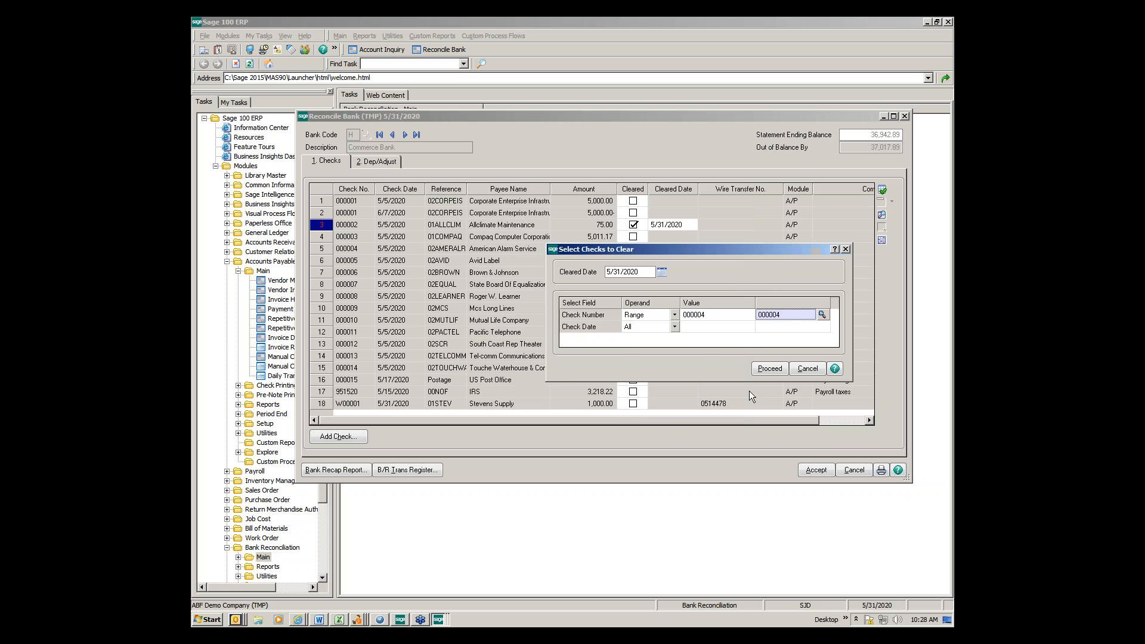
click(822, 315)
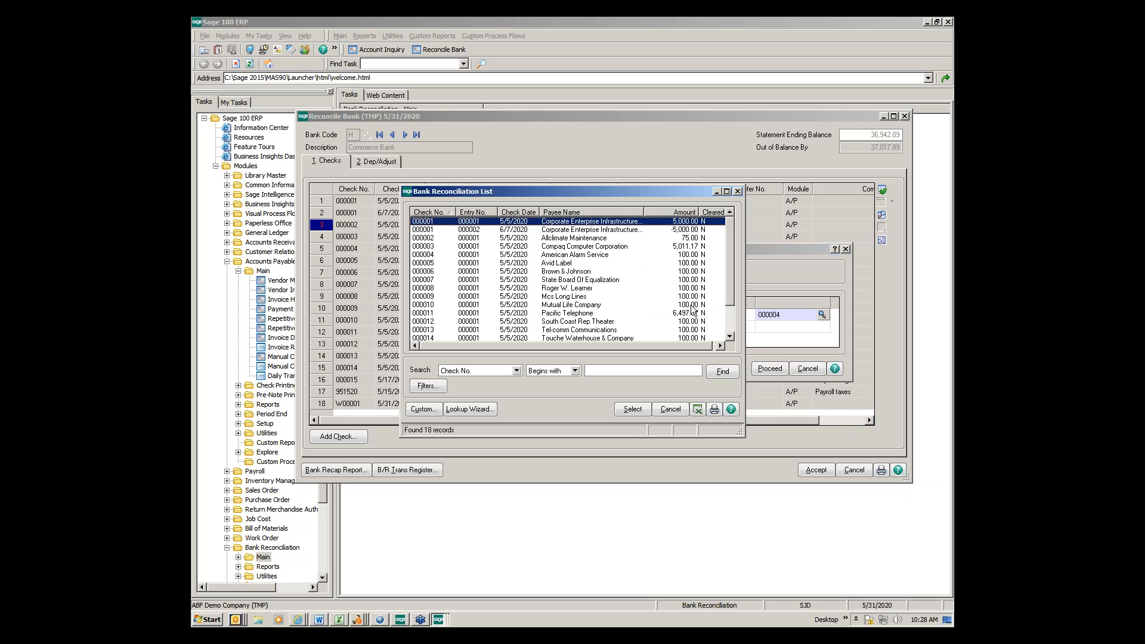
click(694, 305)
click(632, 409)
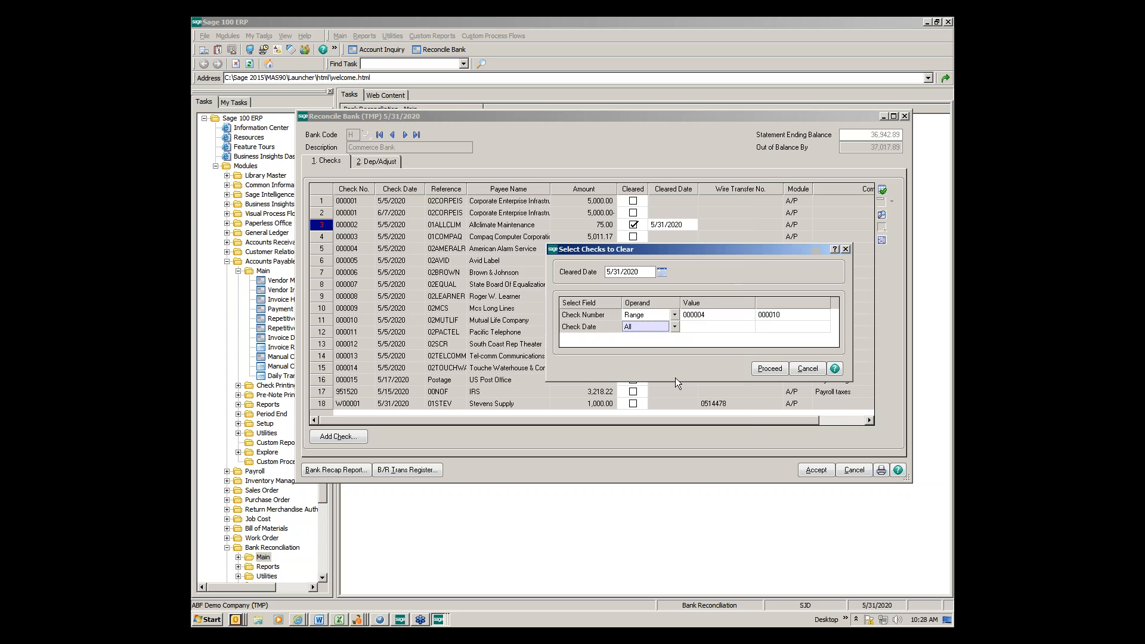
click(775, 373)
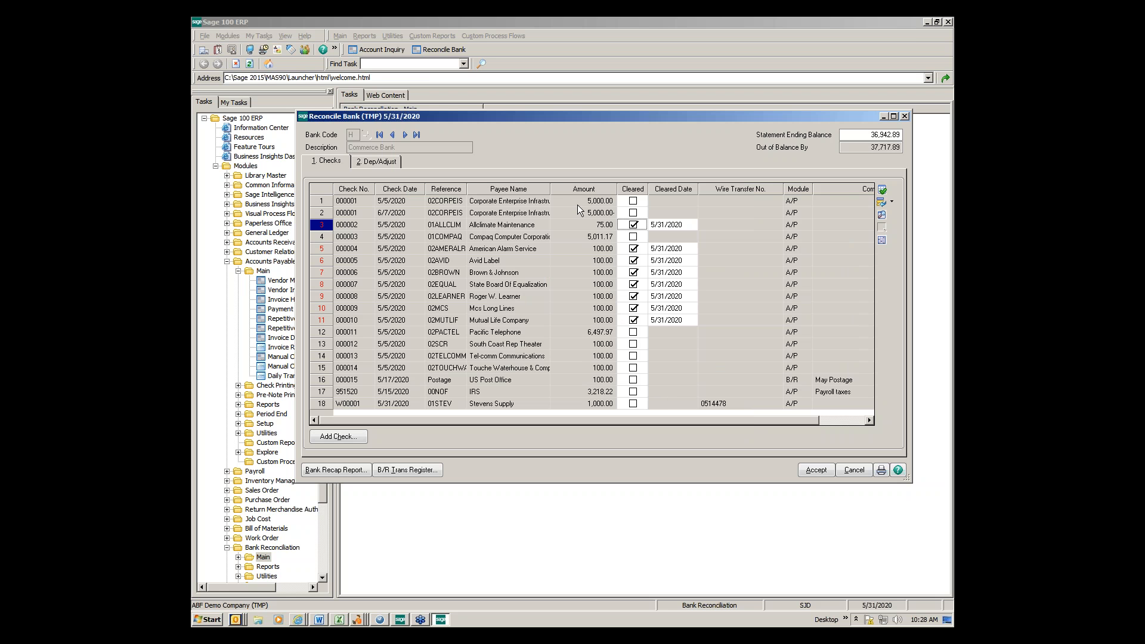
Mark checks 000012, 000013, 000014, 000015 and 951520 as cleared
drag(557, 116, 507, 76)
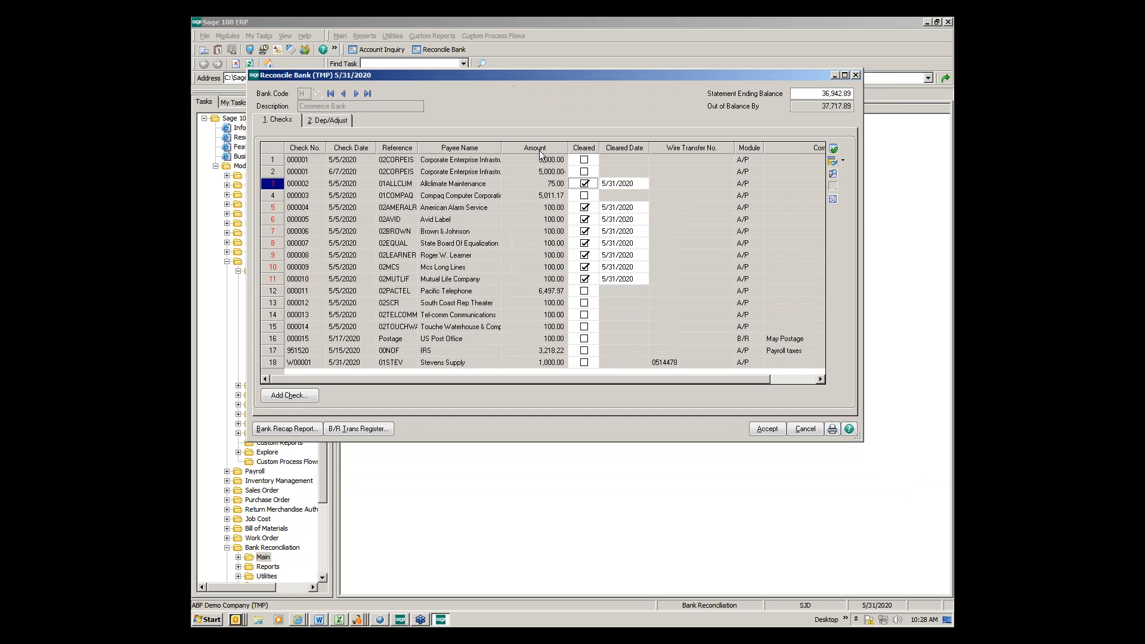
click(584, 303)
click(584, 314)
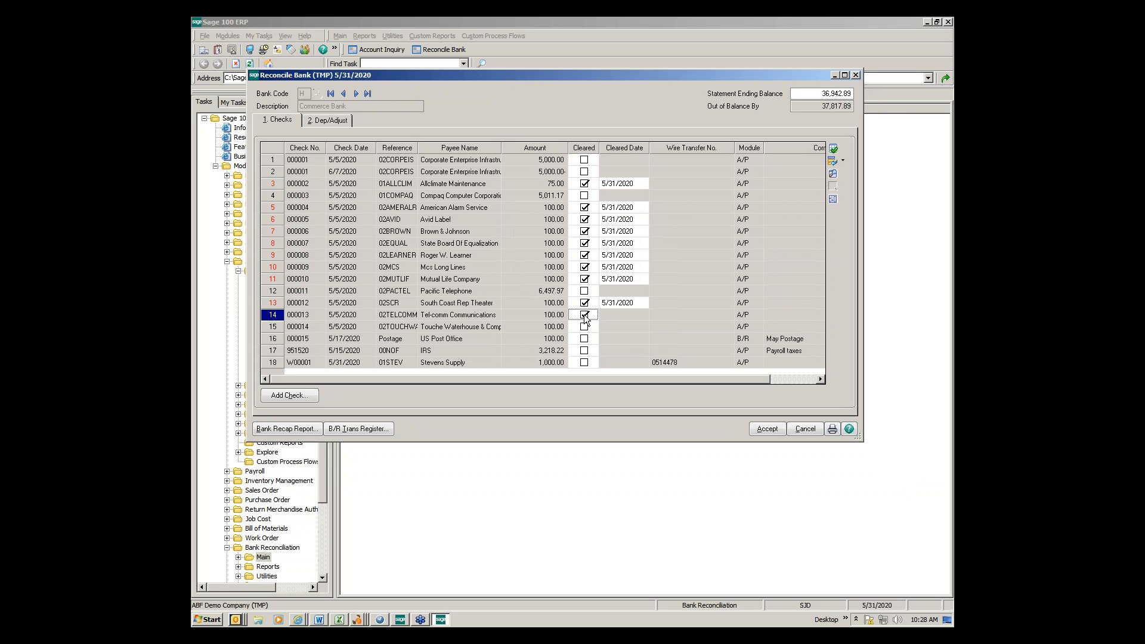
click(584, 326)
click(585, 338)
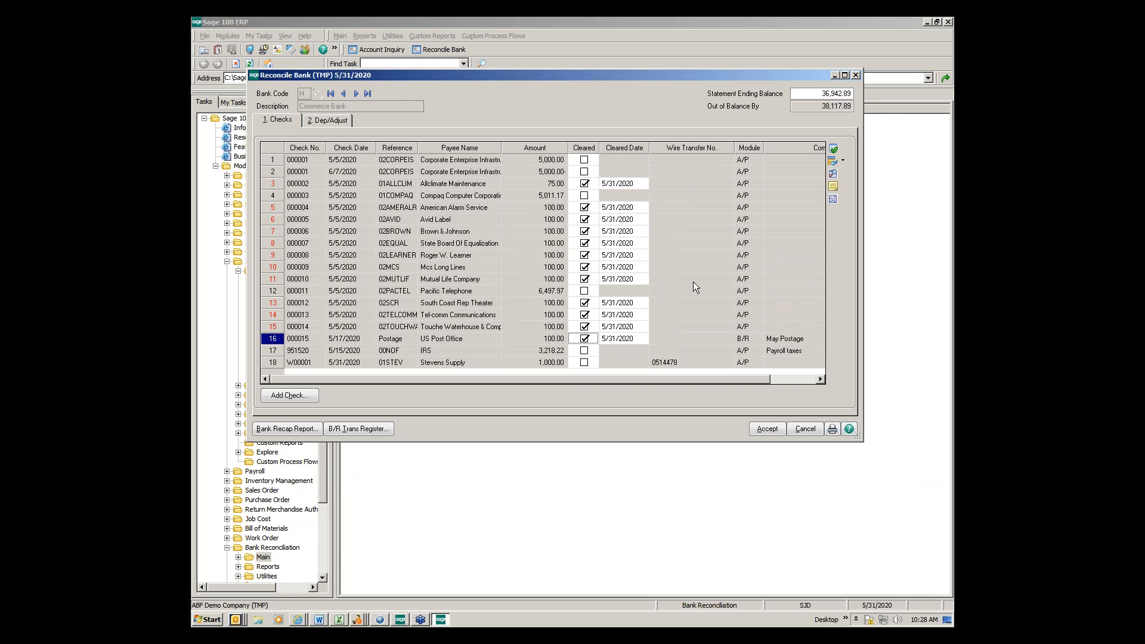
click(584, 351)
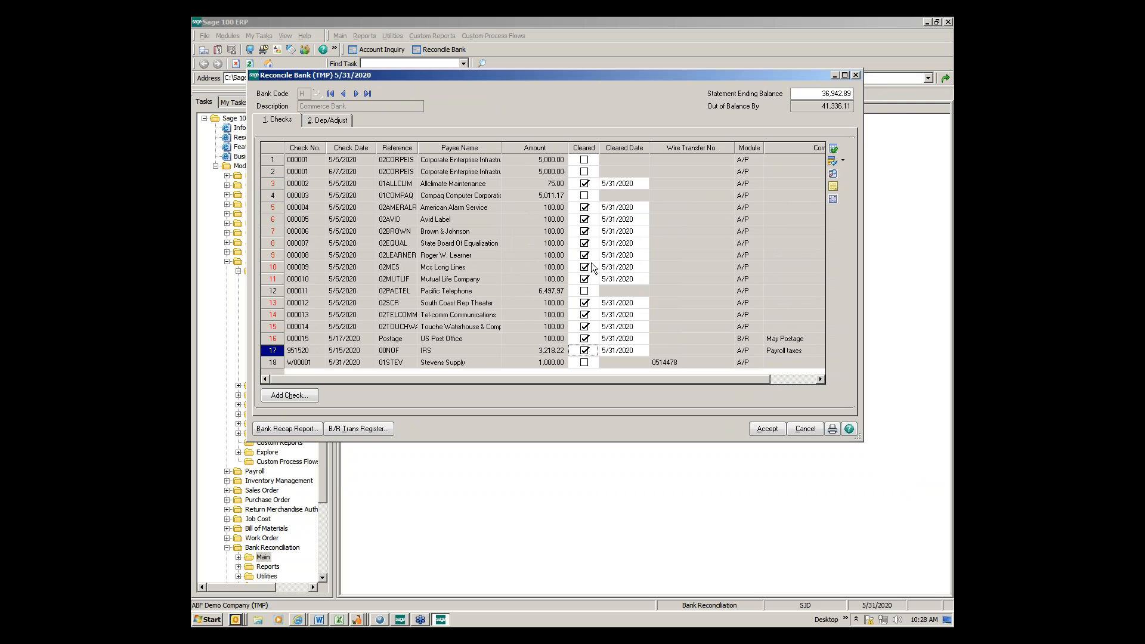
Mark all deposits, withdrawals, bank charges and adjustments as cleared except the 6/2/2020 deposit
click(330, 119)
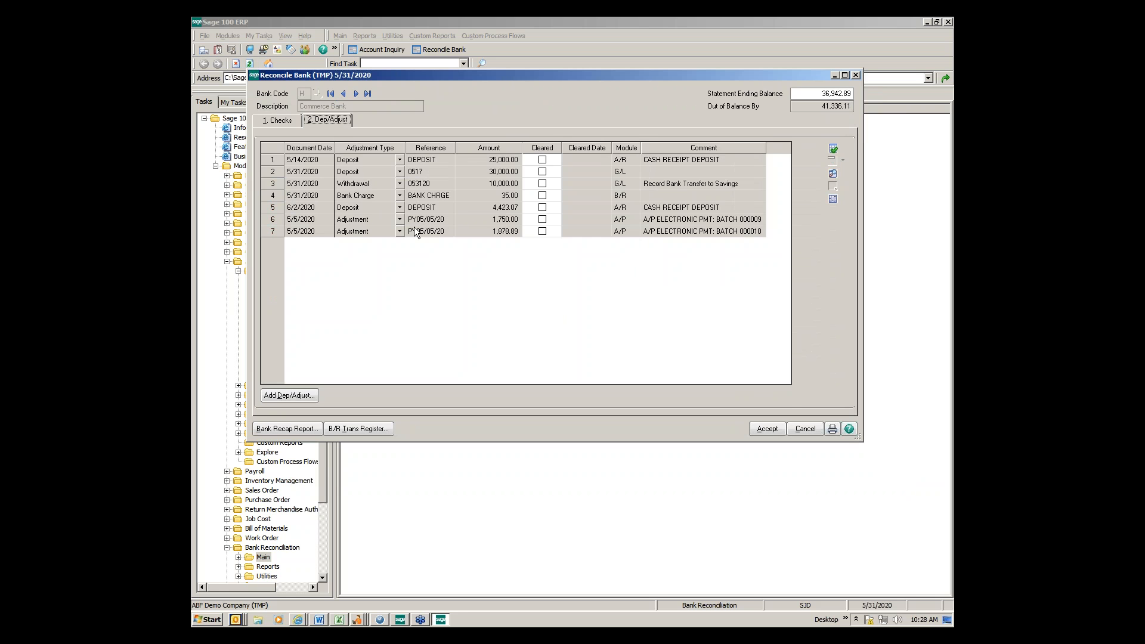
click(541, 160)
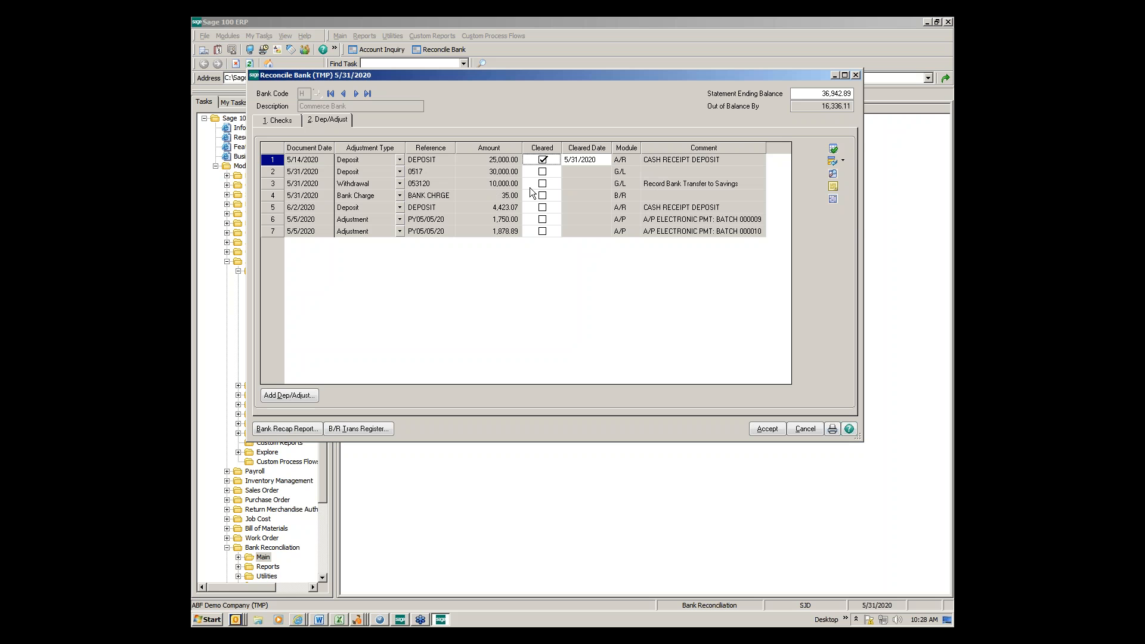
click(542, 171)
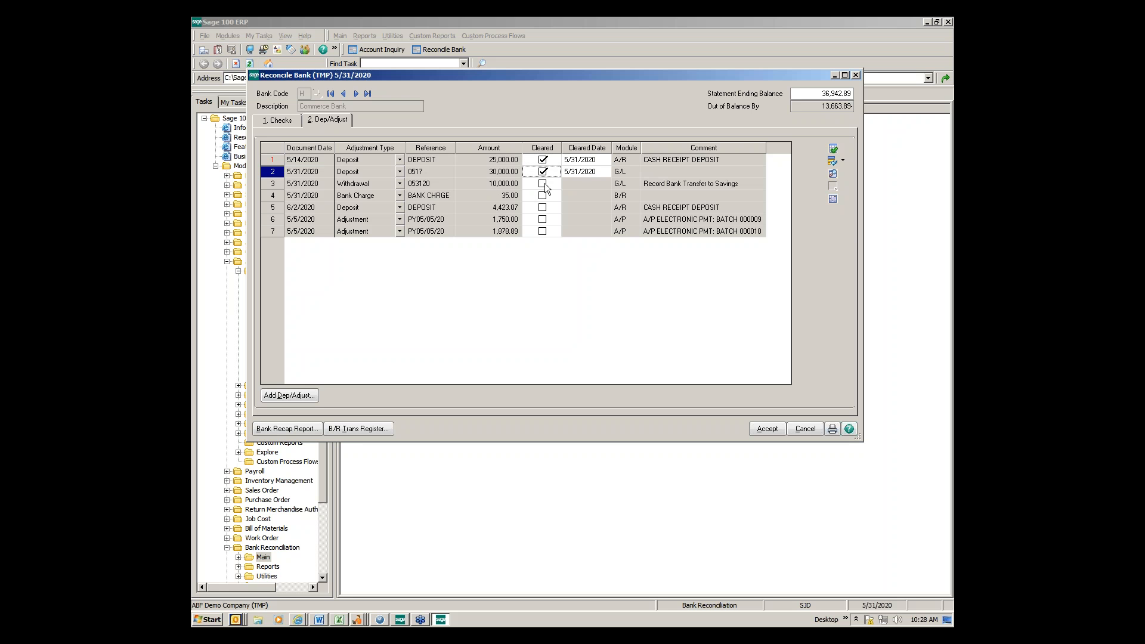
click(542, 183)
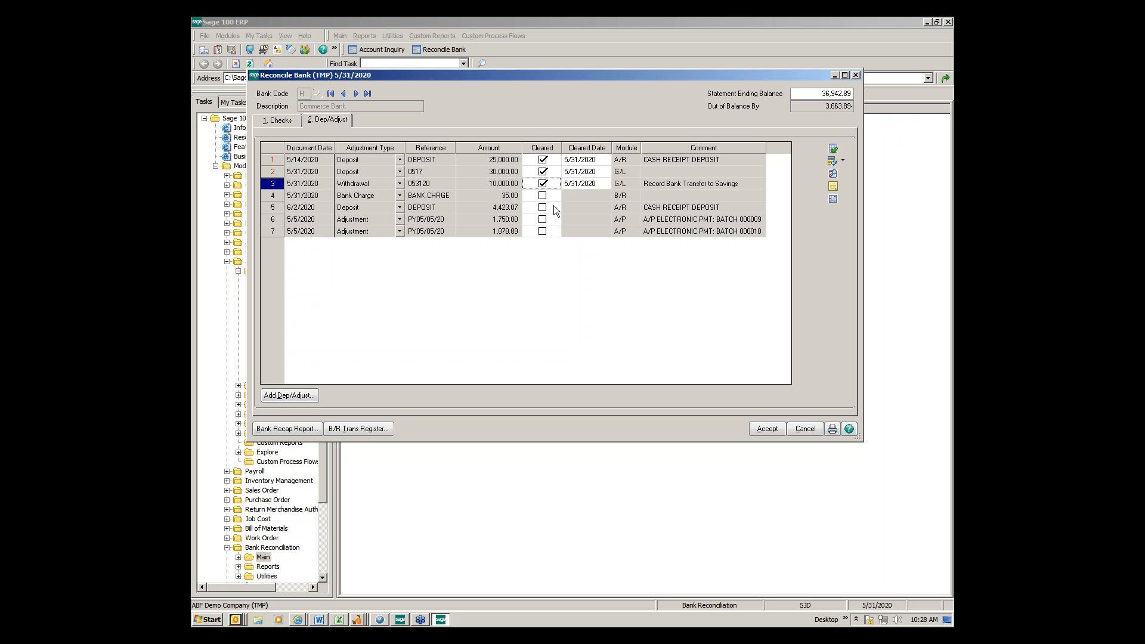
click(543, 195)
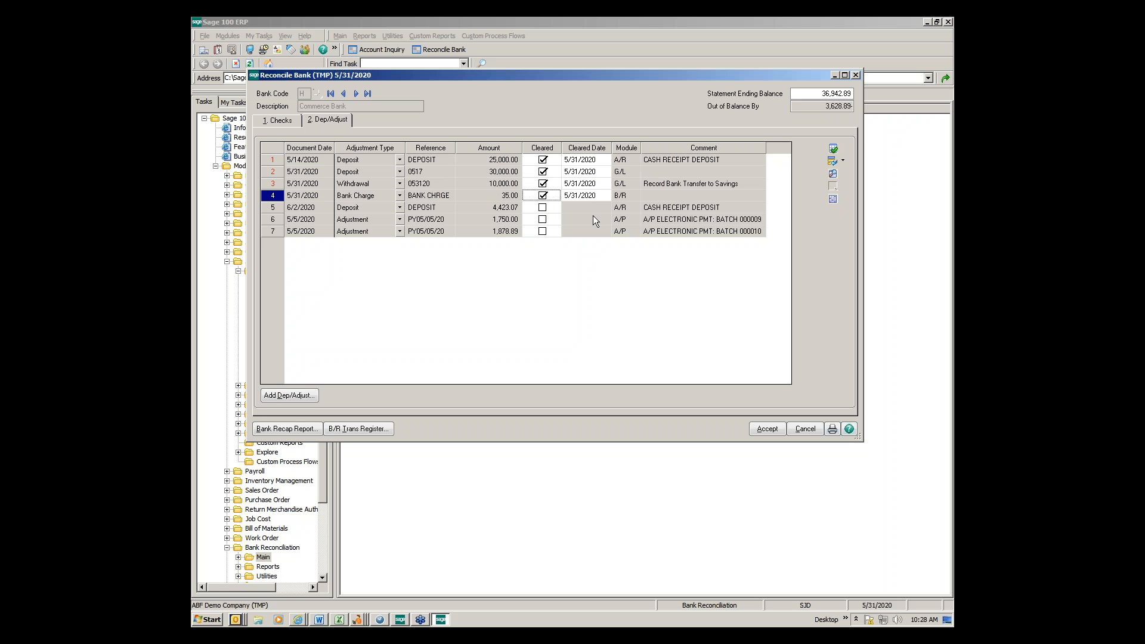
click(543, 220)
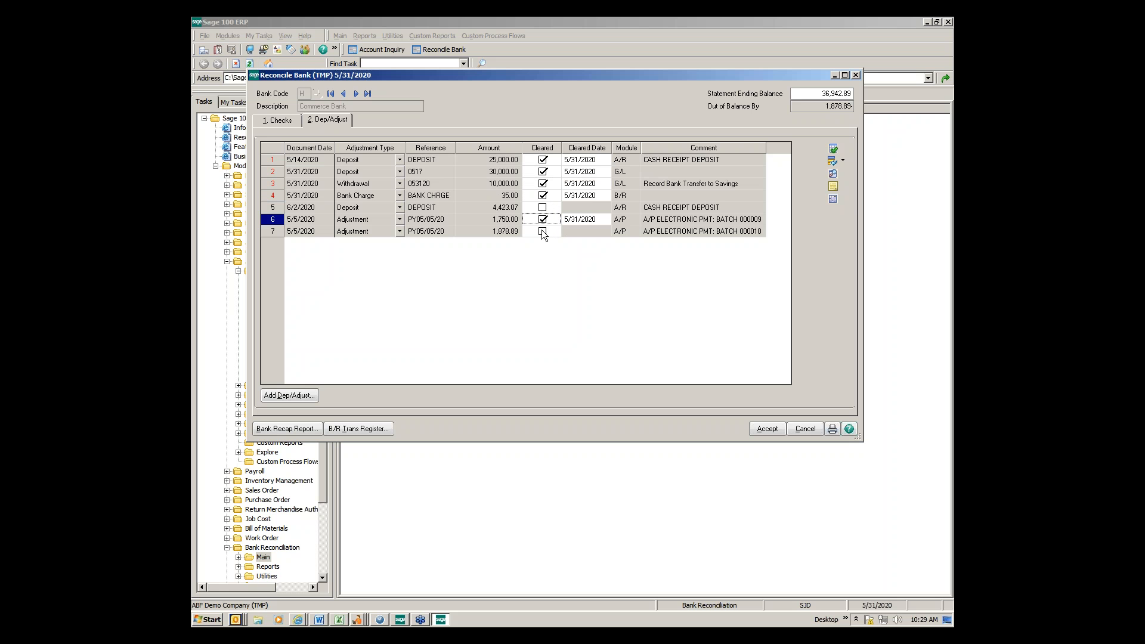
click(542, 232)
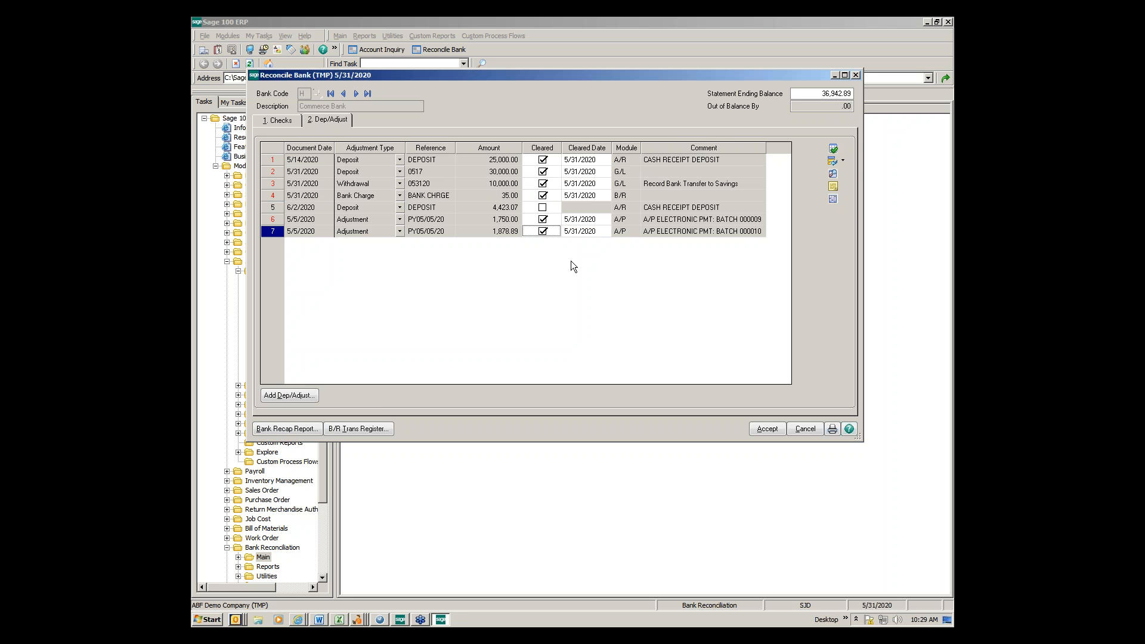
Check the out-of-balance amount, then accept the reconciliation and close the Reconcile Bank window
click(804, 107)
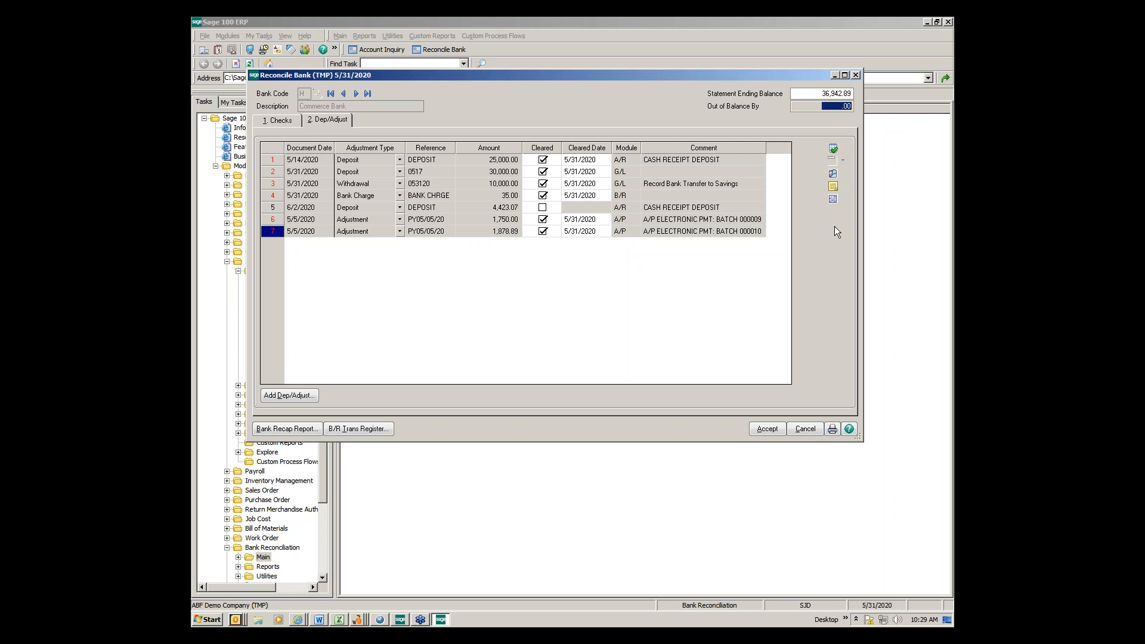
click(767, 429)
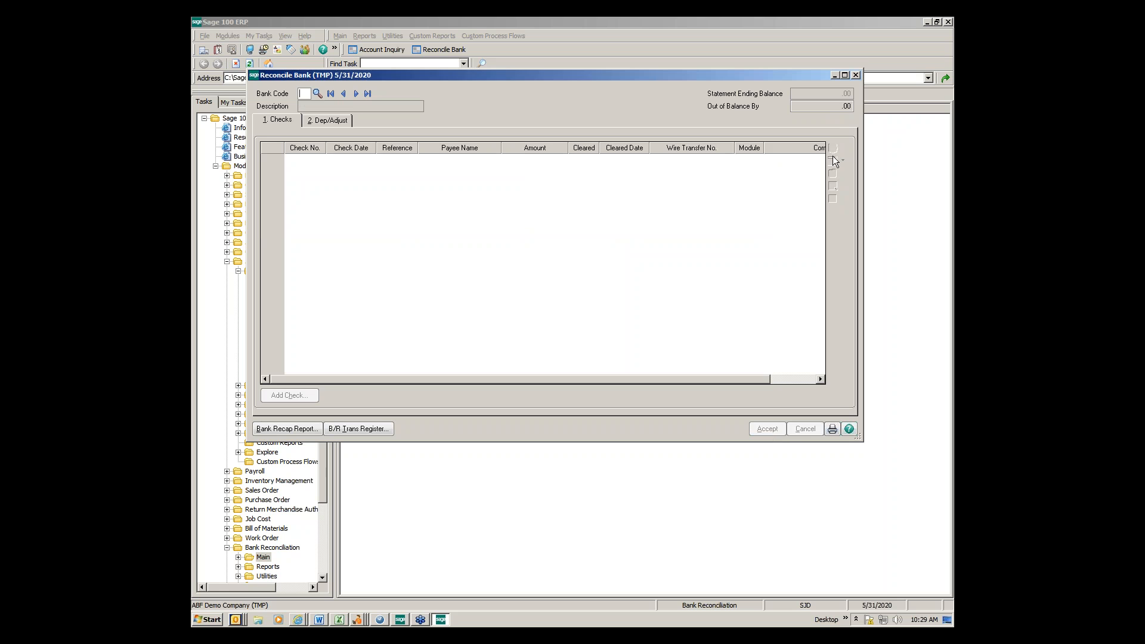
click(855, 75)
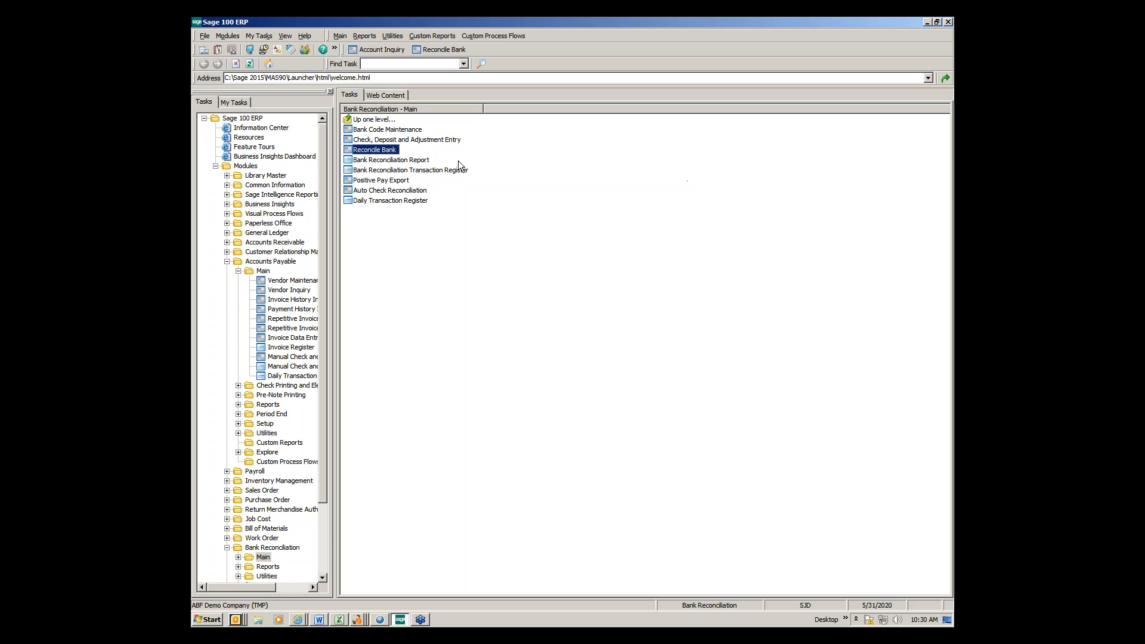
Open the Bank Reconciliation Report and restrict it to bank code H, Commerce Bank
double_click(412, 161)
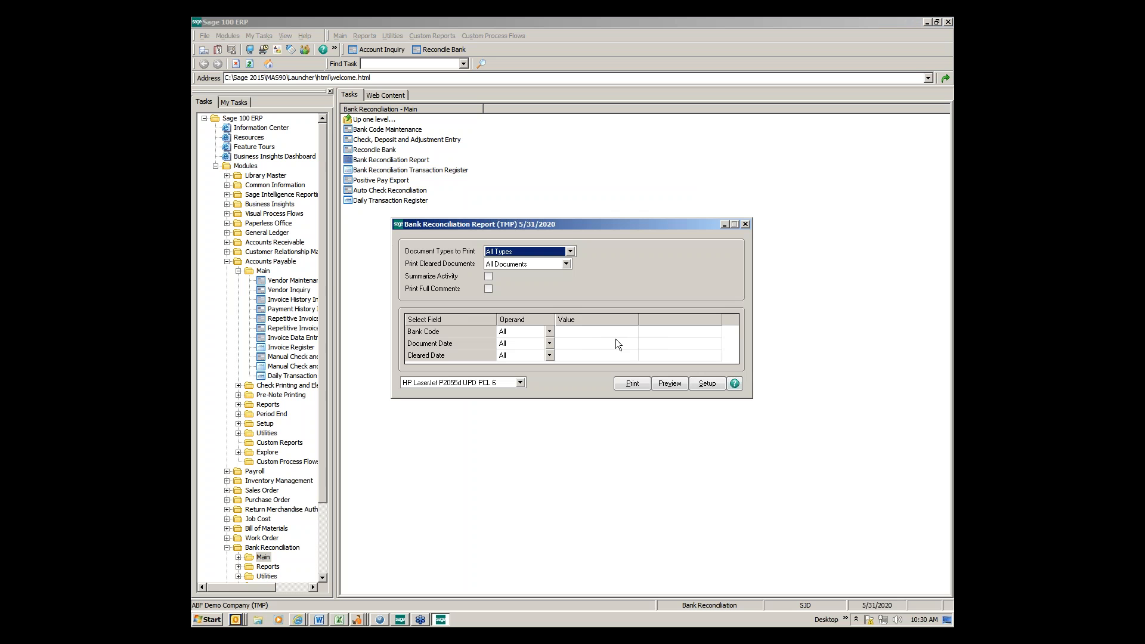
click(600, 334)
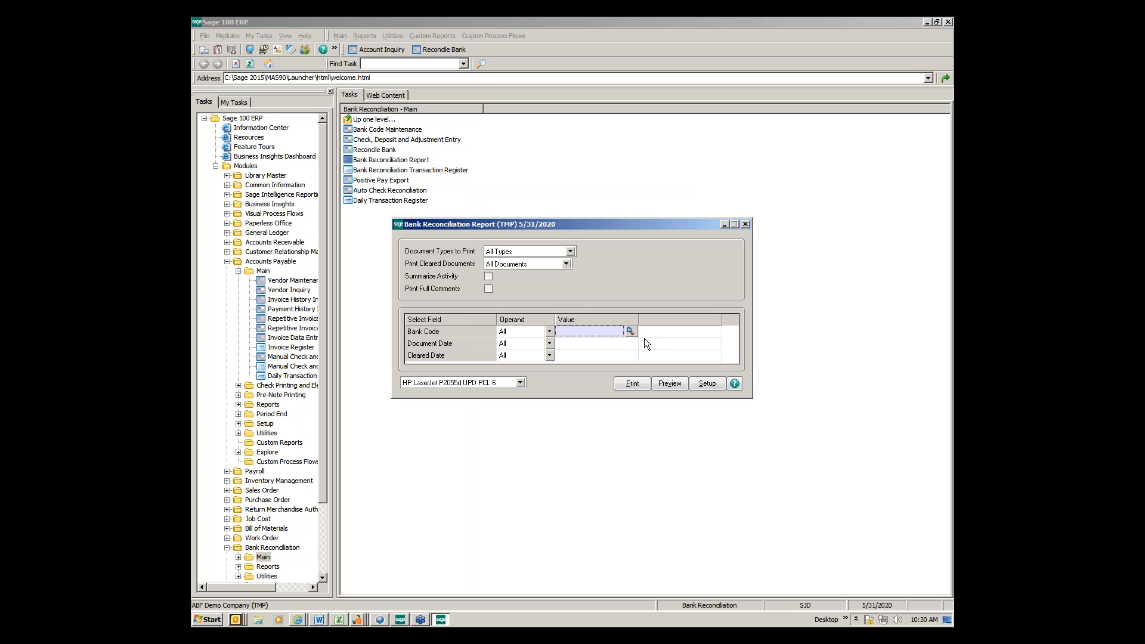
click(630, 332)
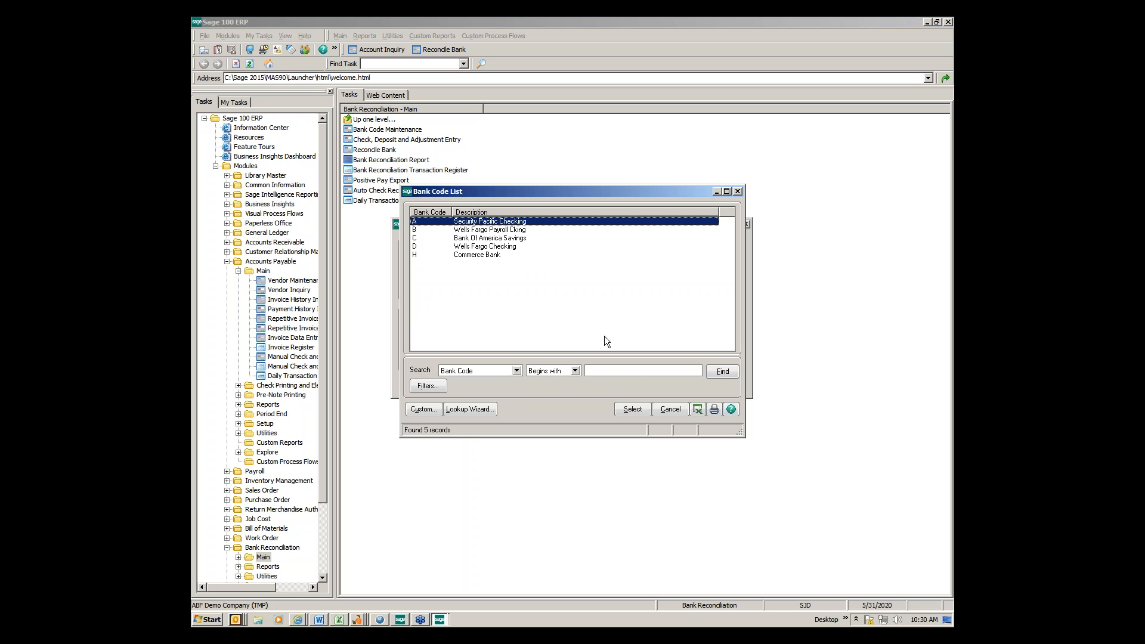
double_click(453, 256)
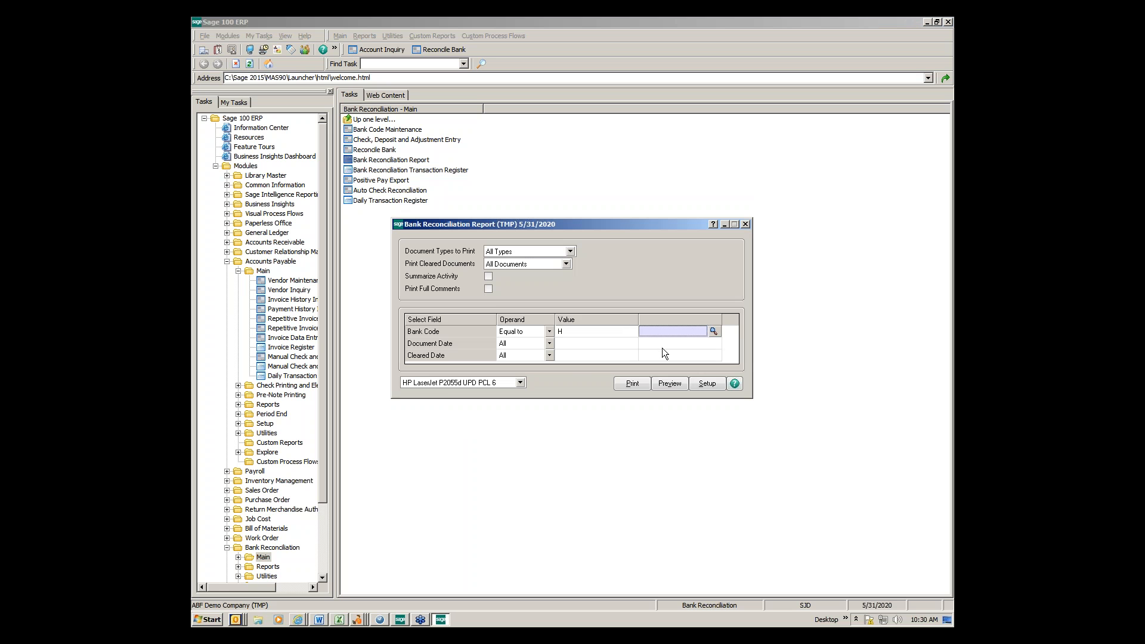
Limit the report's document date range to end at 5/31/2020
click(663, 348)
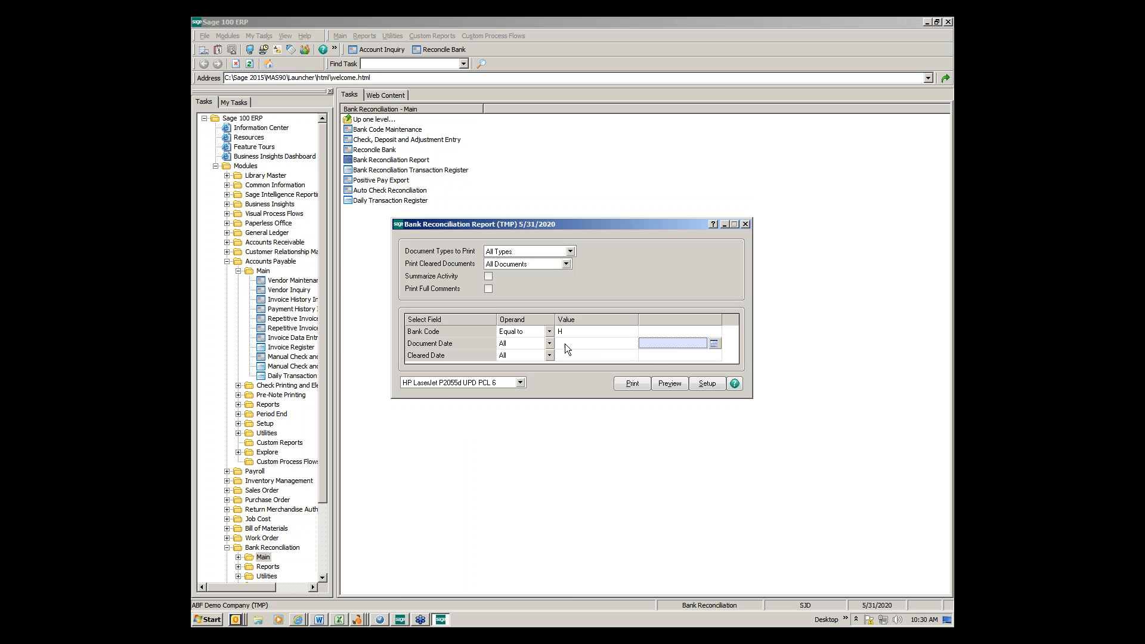
click(713, 344)
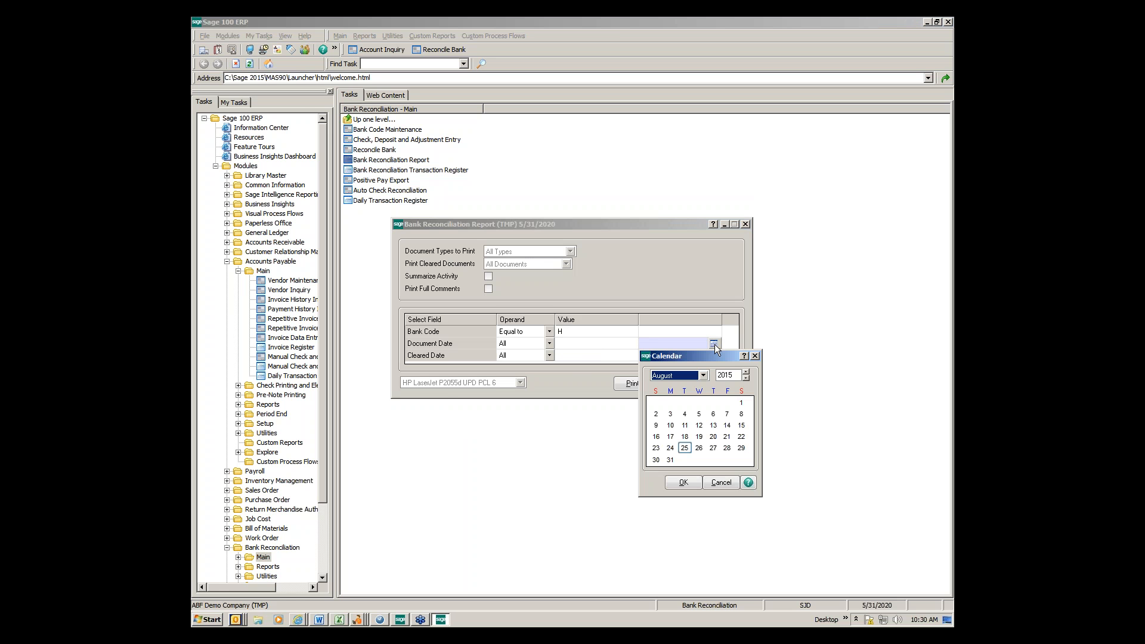
click(745, 372)
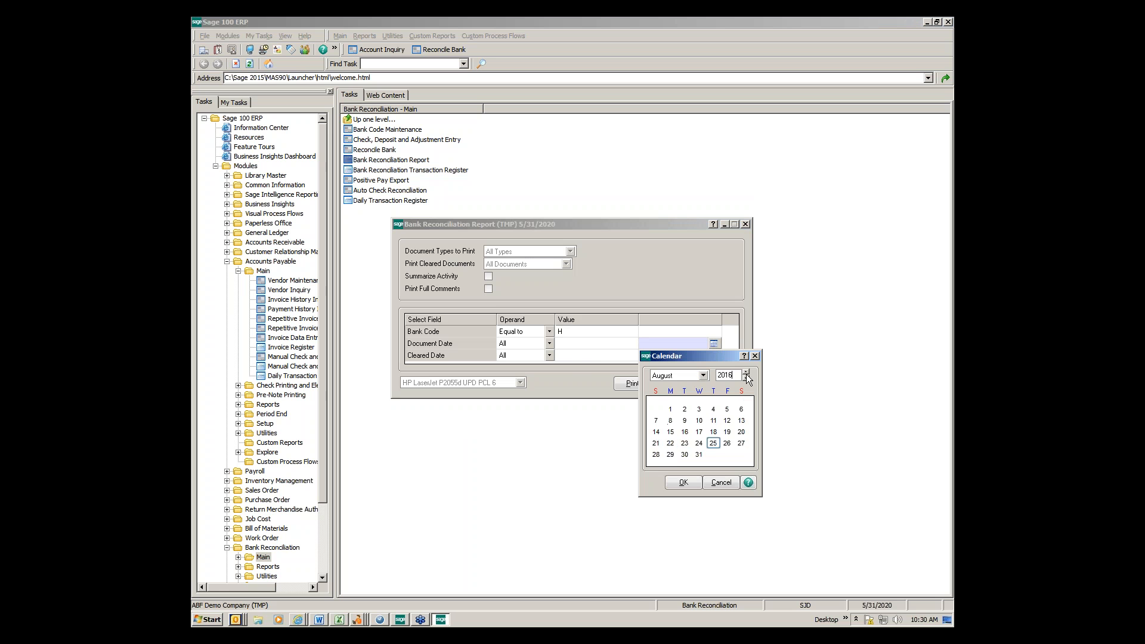
click(745, 377)
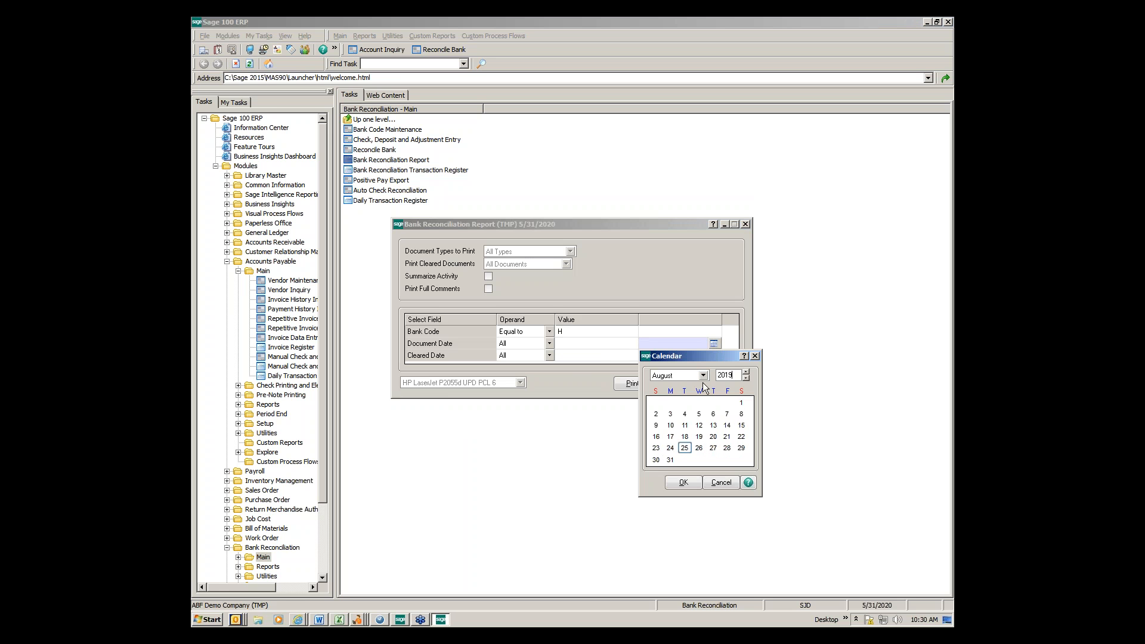
click(704, 376)
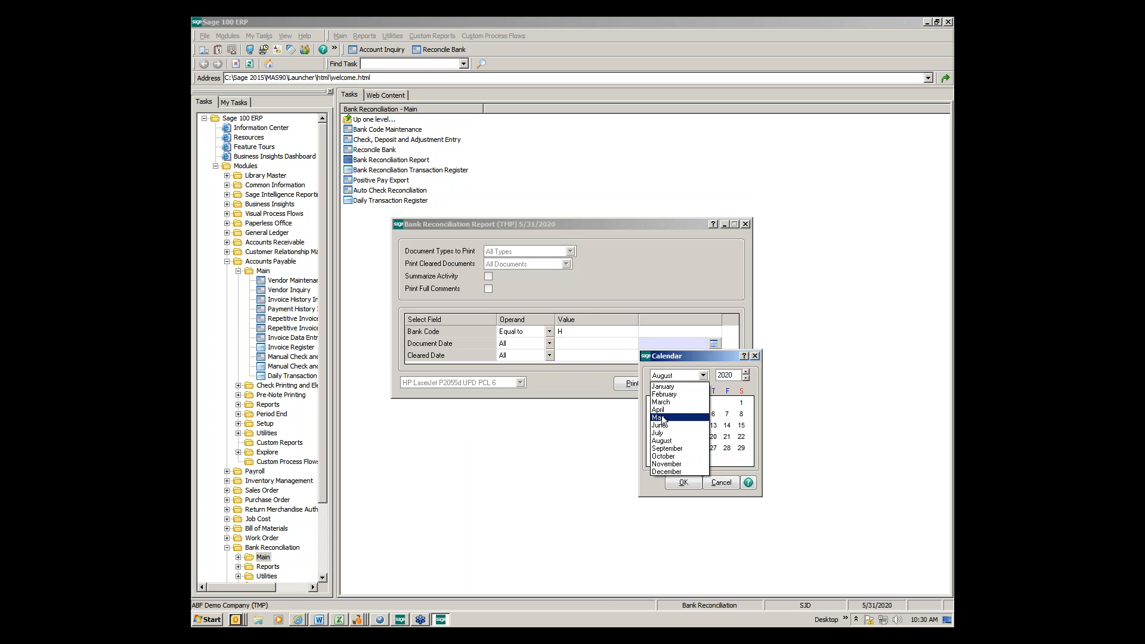
click(665, 419)
double_click(656, 459)
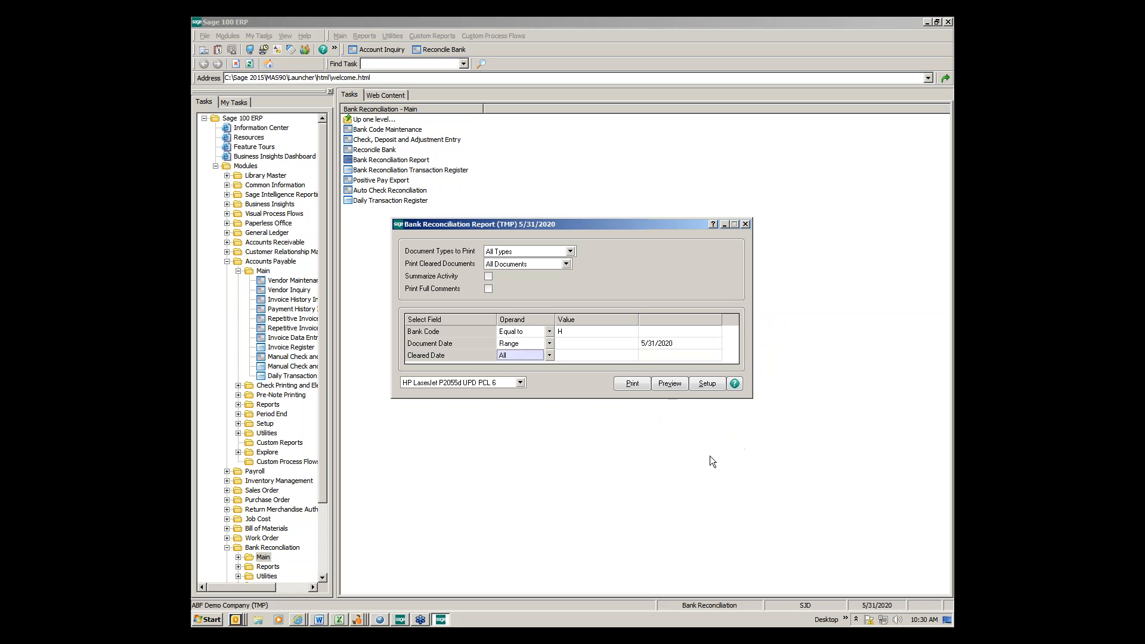
Preview the Bank Reconciliation Report maximized at page width and review it through to the reconciliation summary
click(669, 383)
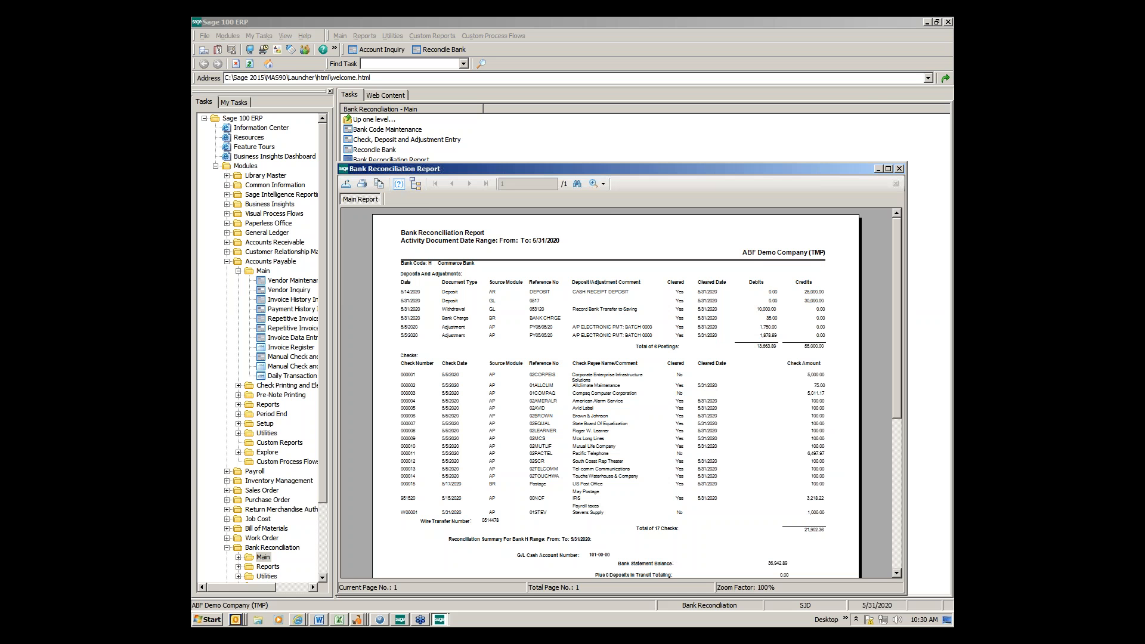
drag(593, 171, 522, 56)
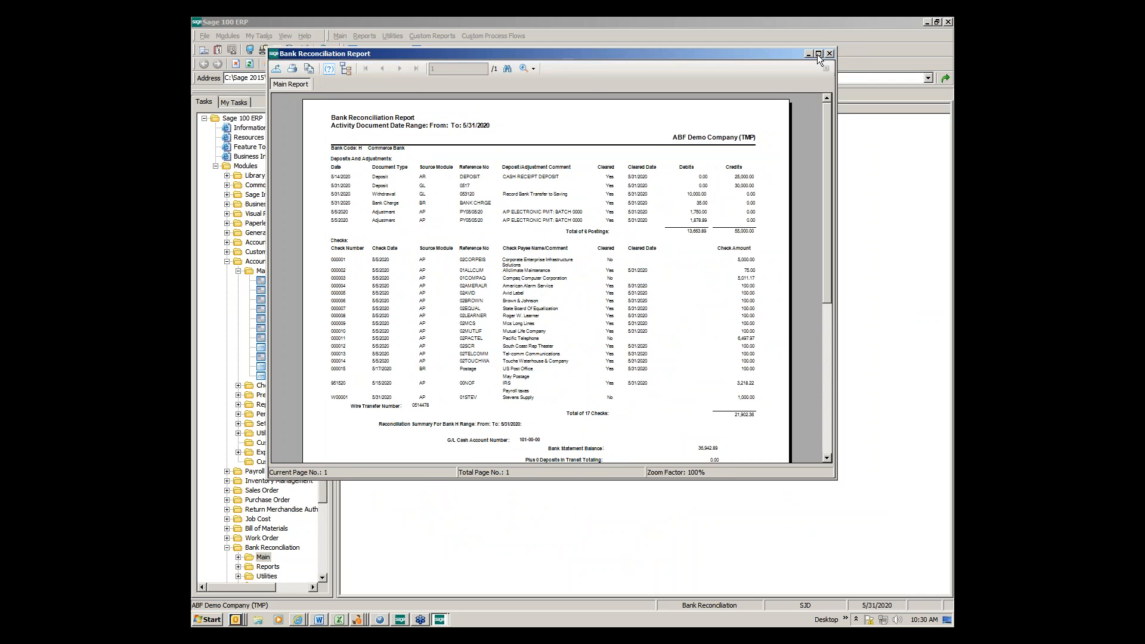
click(817, 53)
click(454, 38)
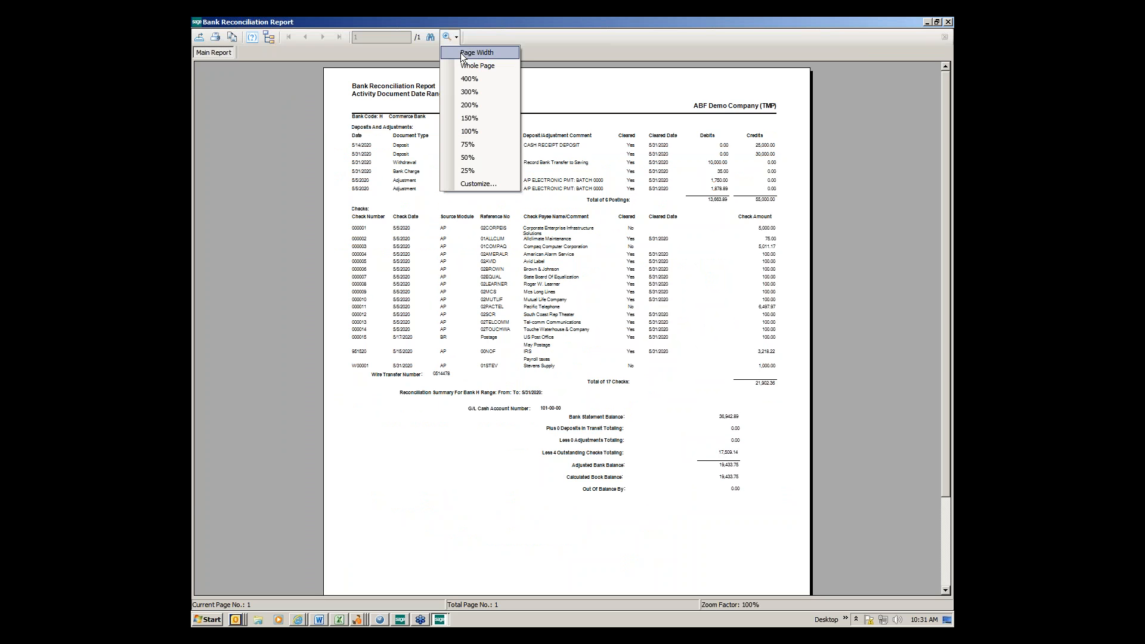
click(501, 52)
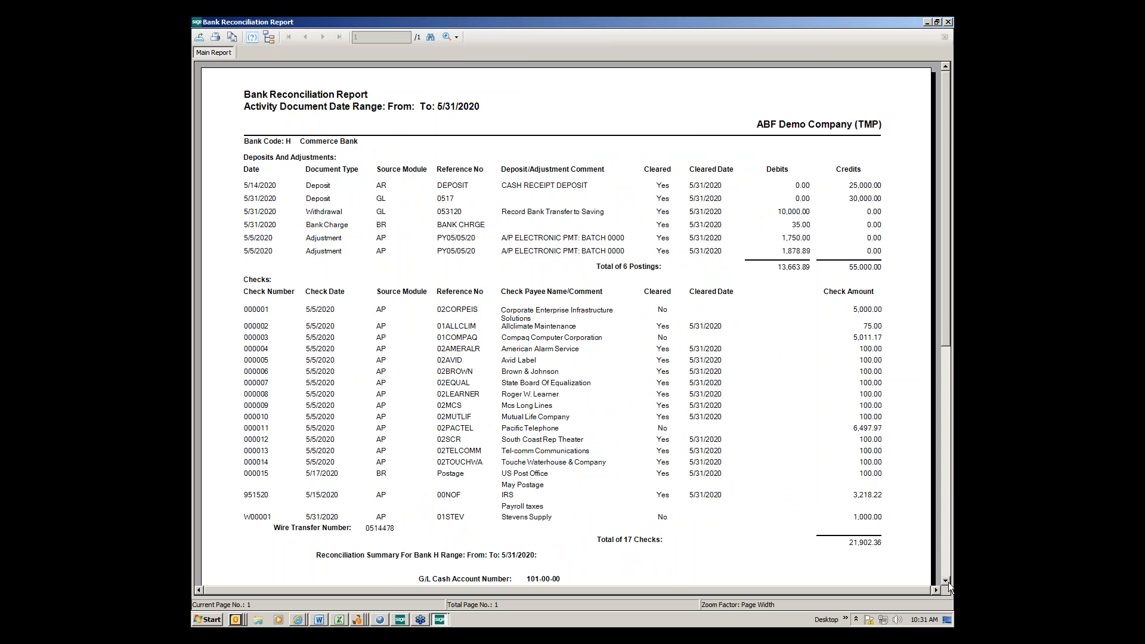
click(945, 580)
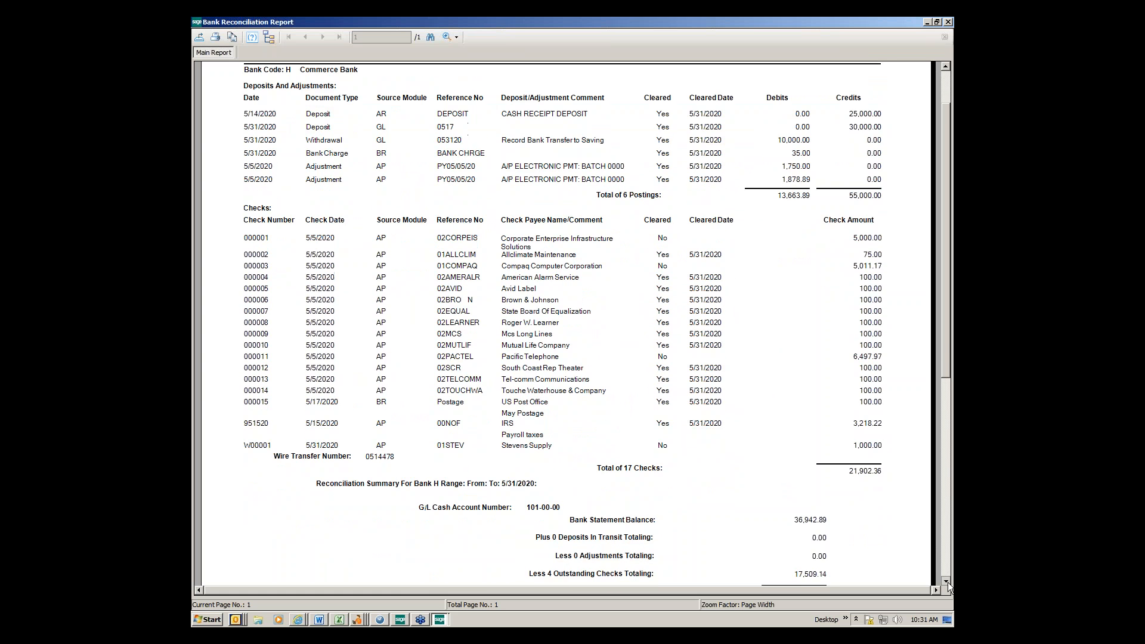
click(946, 582)
click(947, 582)
click(947, 582)
click(946, 582)
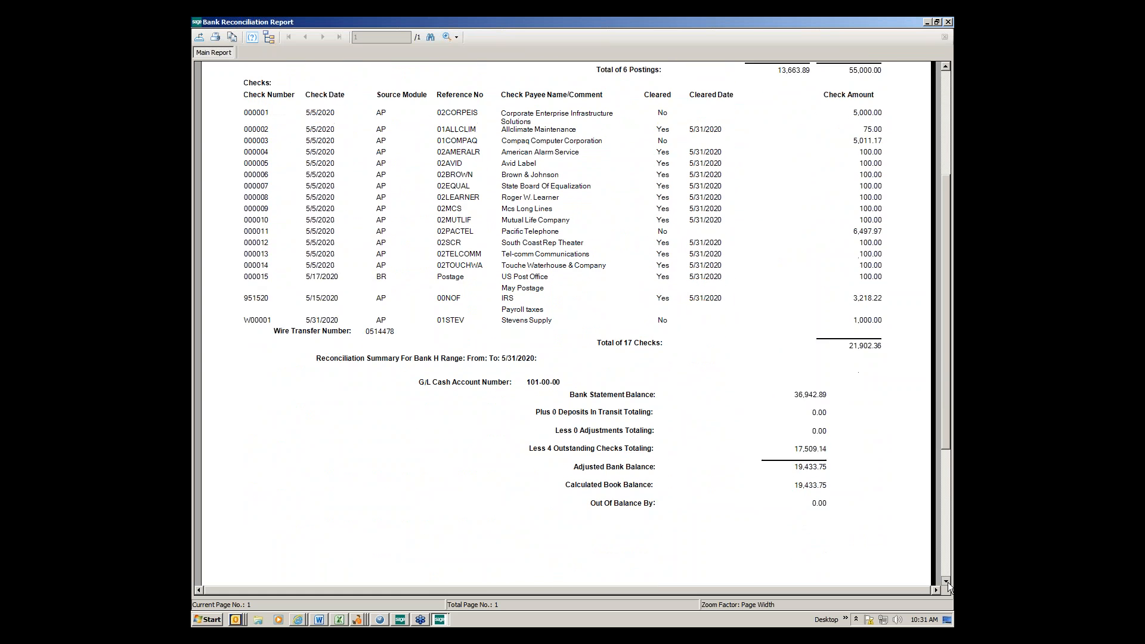
click(946, 582)
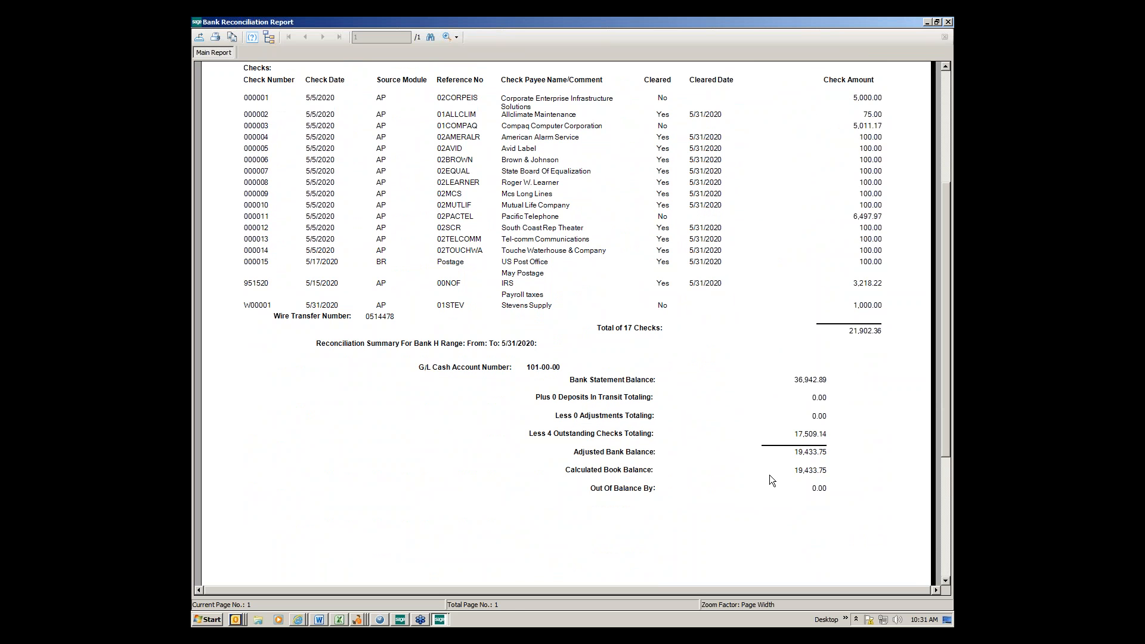
Open Account Inquiry from the main Sage 100 window and show the 2020 history of the Cash in bank - Commerce account
click(403, 620)
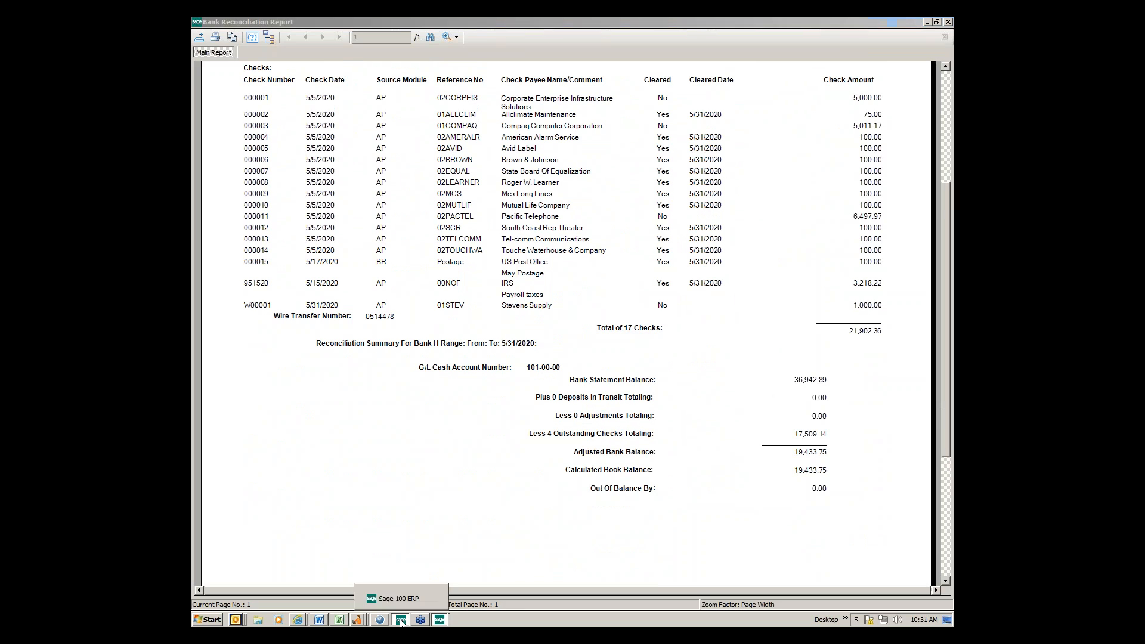
click(403, 589)
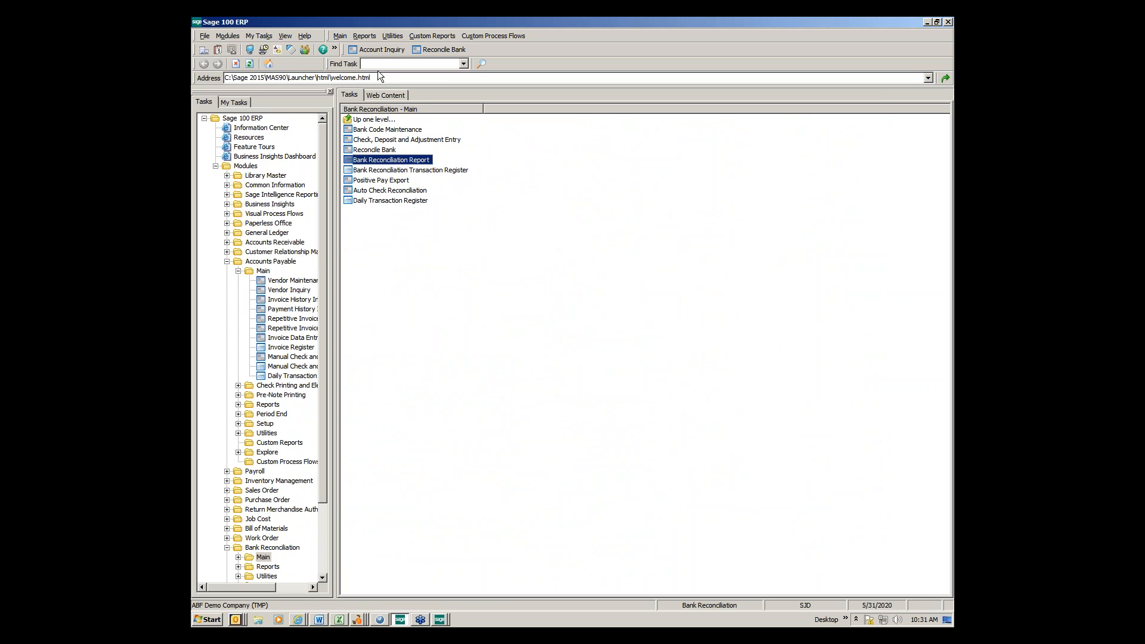
click(374, 51)
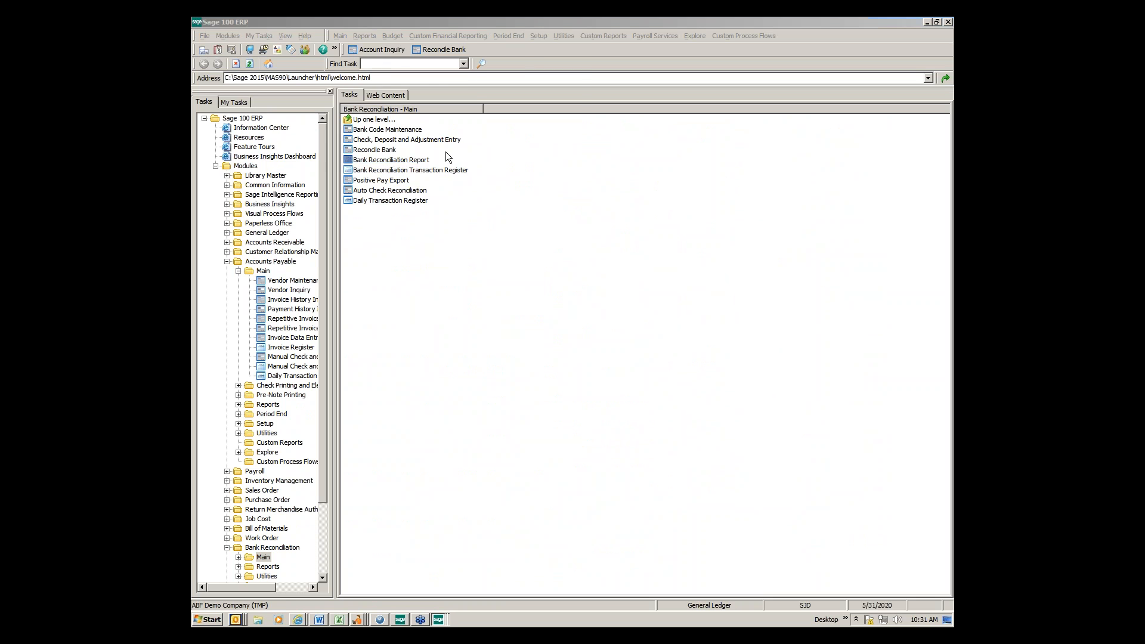
text(101)
key(Tab)
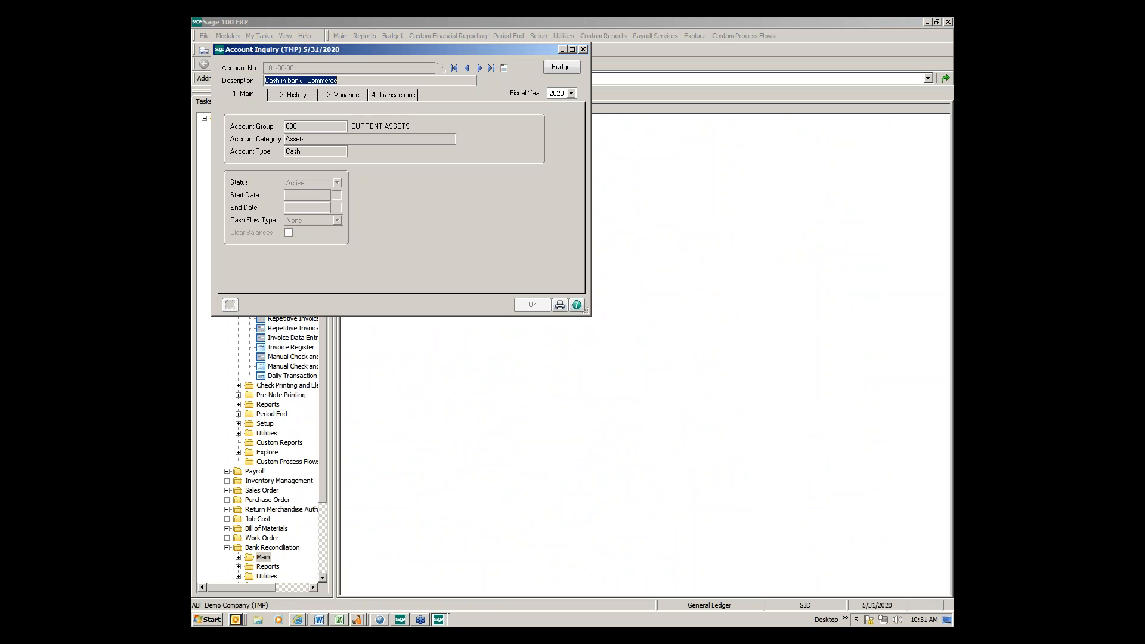
click(293, 96)
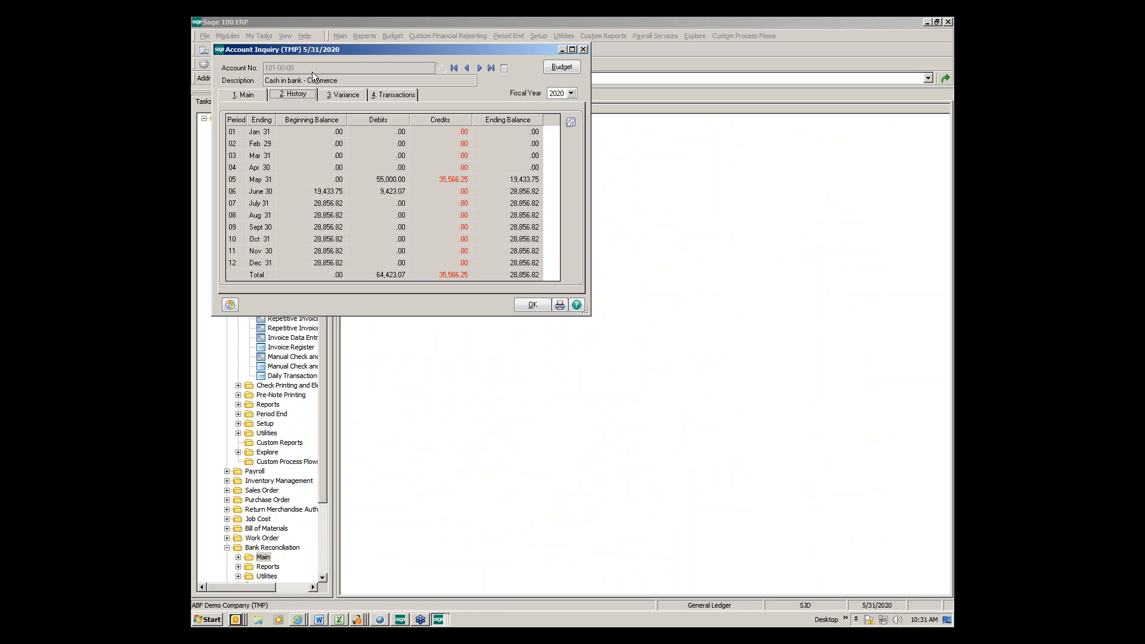
drag(322, 52, 316, 46)
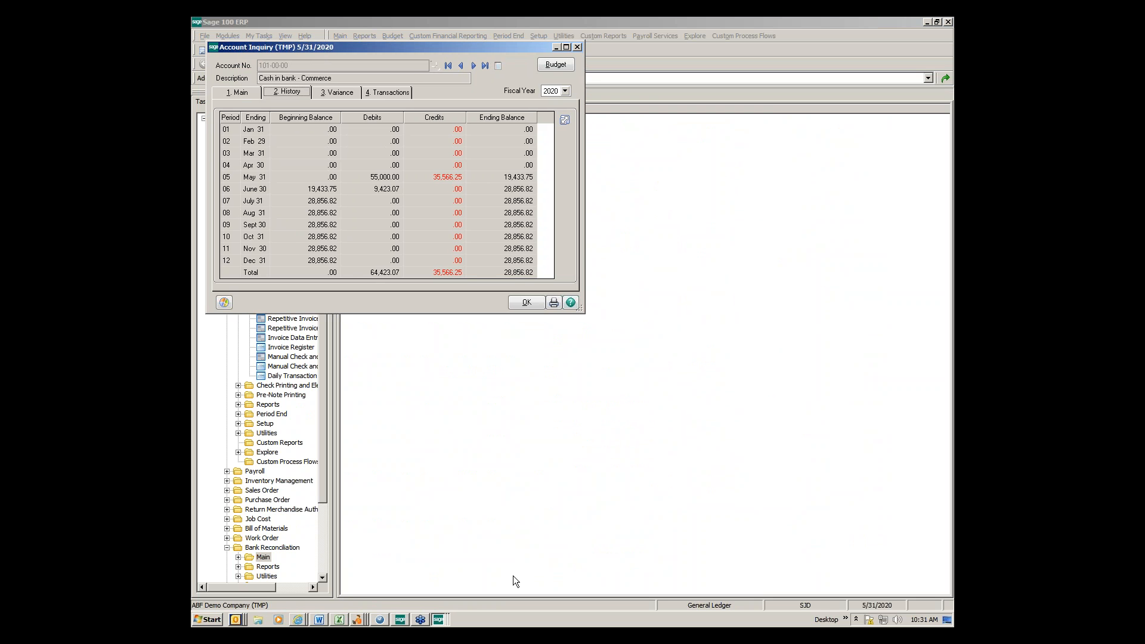
Place the account history over the report preview and compare the May ending balance with the calculated book balance
click(439, 618)
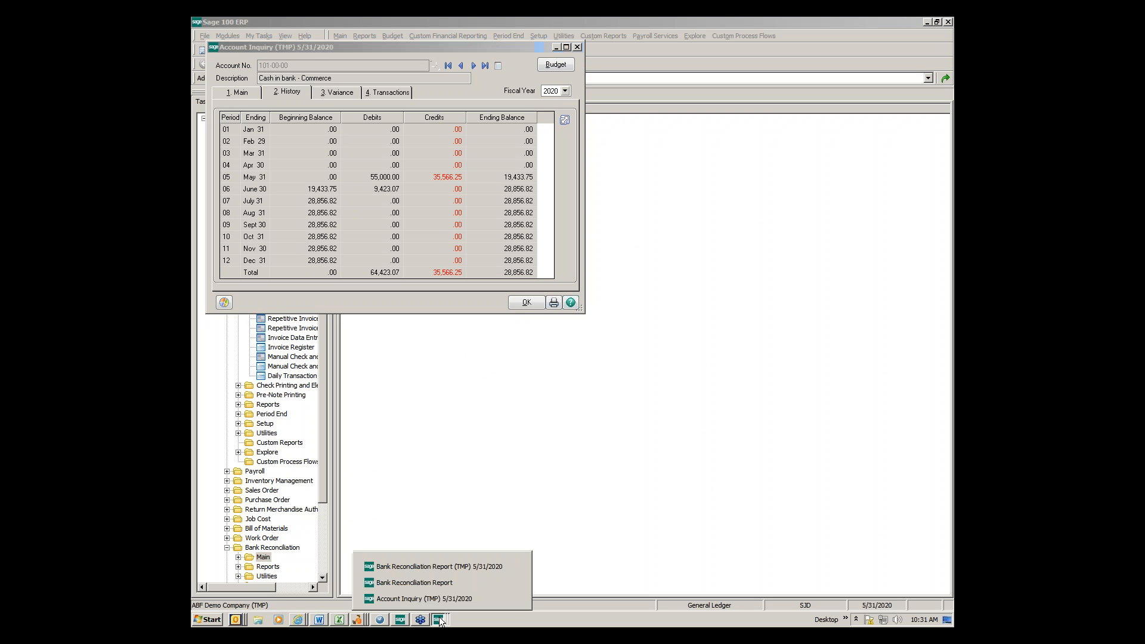
click(428, 587)
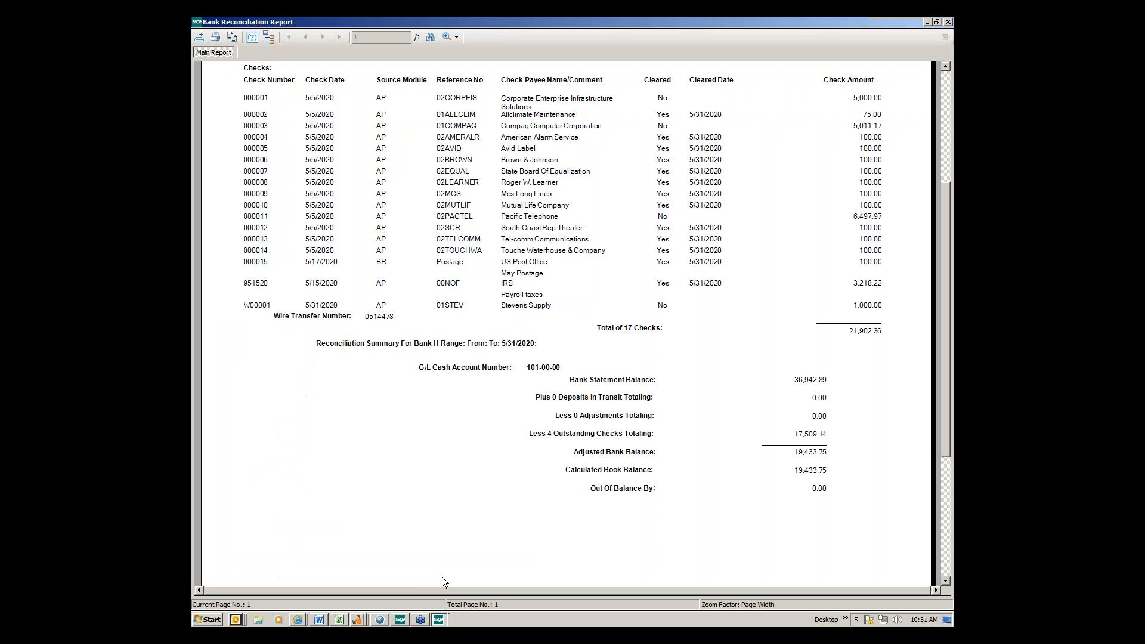
click(439, 620)
click(410, 596)
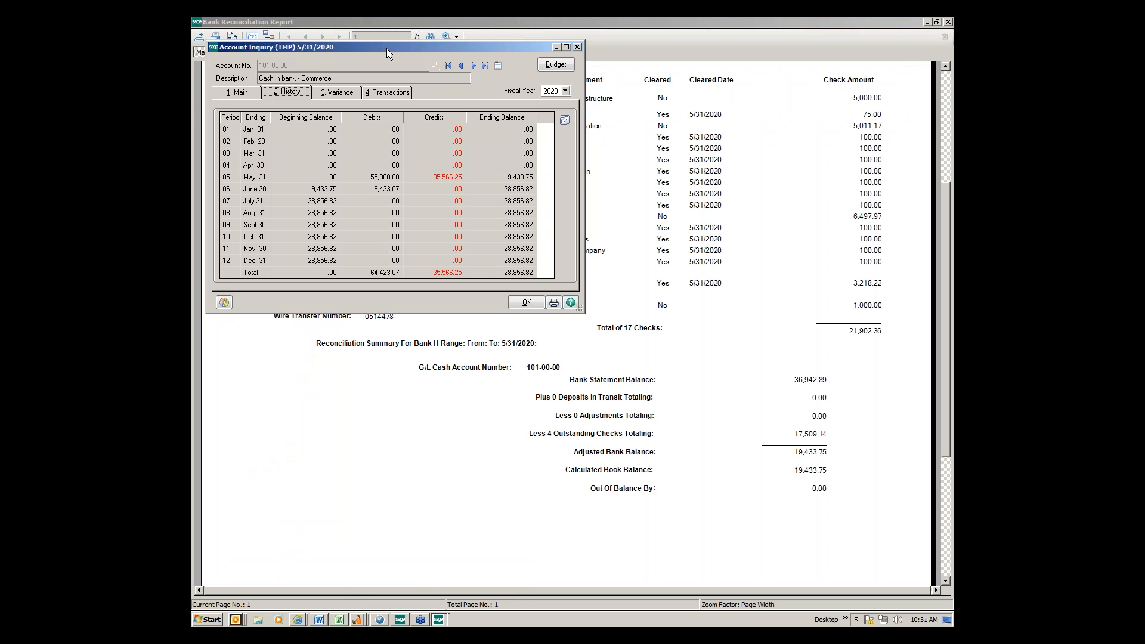
drag(386, 48, 576, 332)
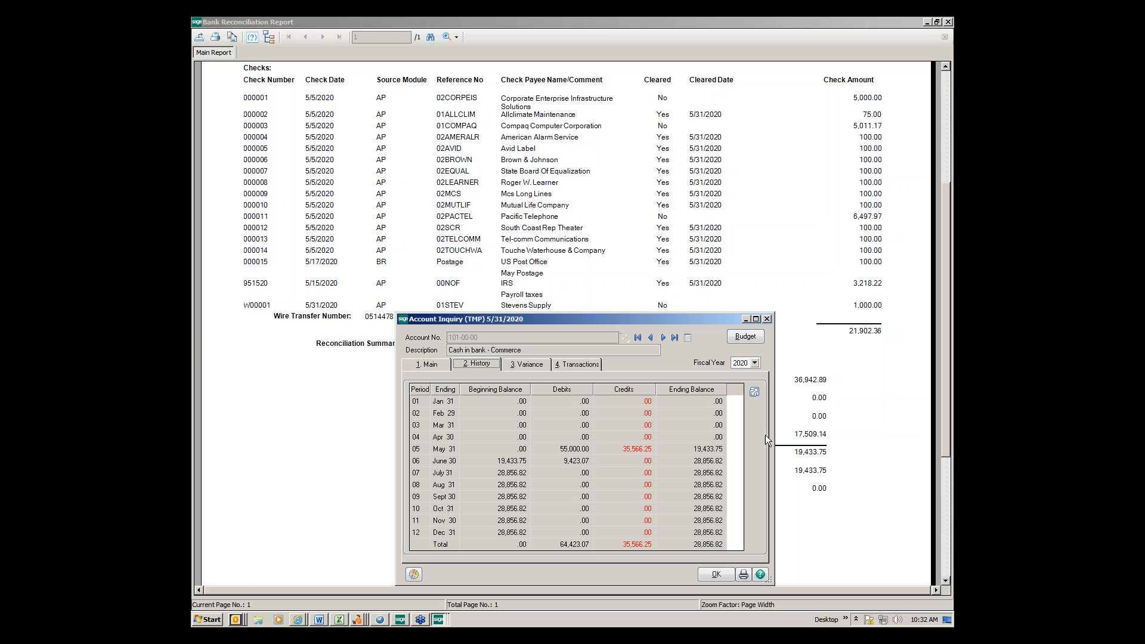
Close Account Inquiry and the report preview, and agree to remove cleared documents as of 5/31/2020
click(767, 319)
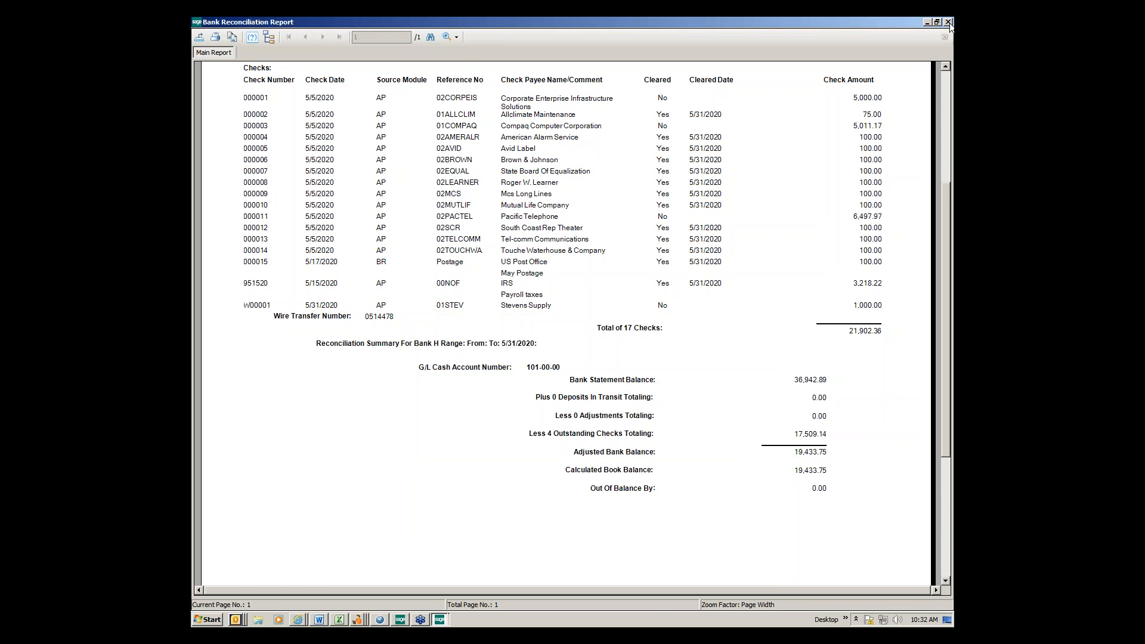
click(948, 22)
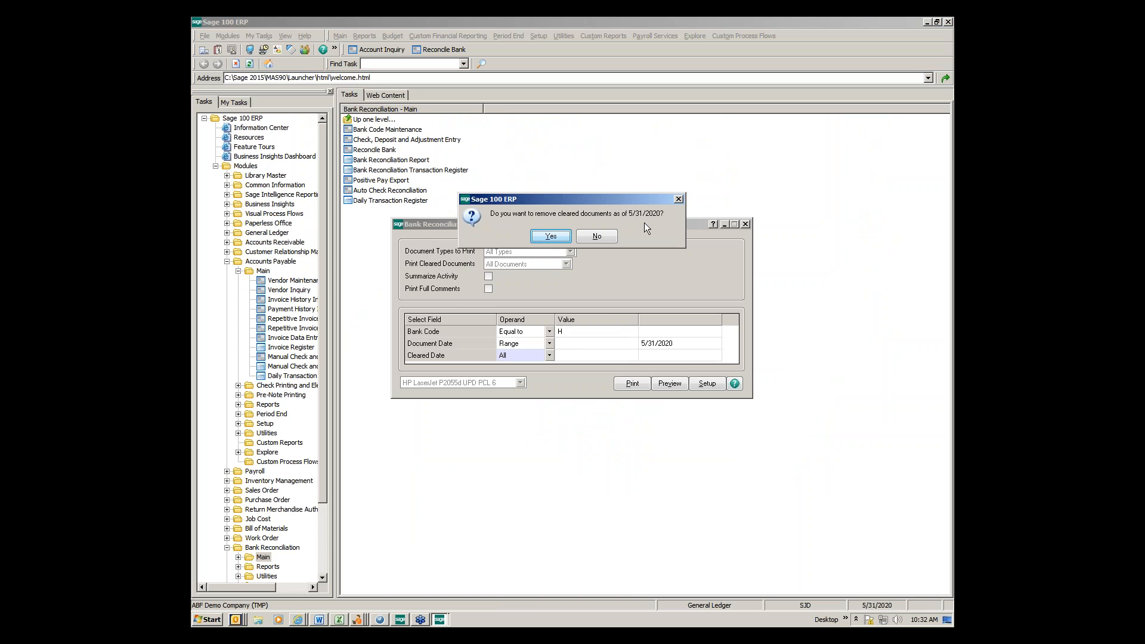
click(550, 236)
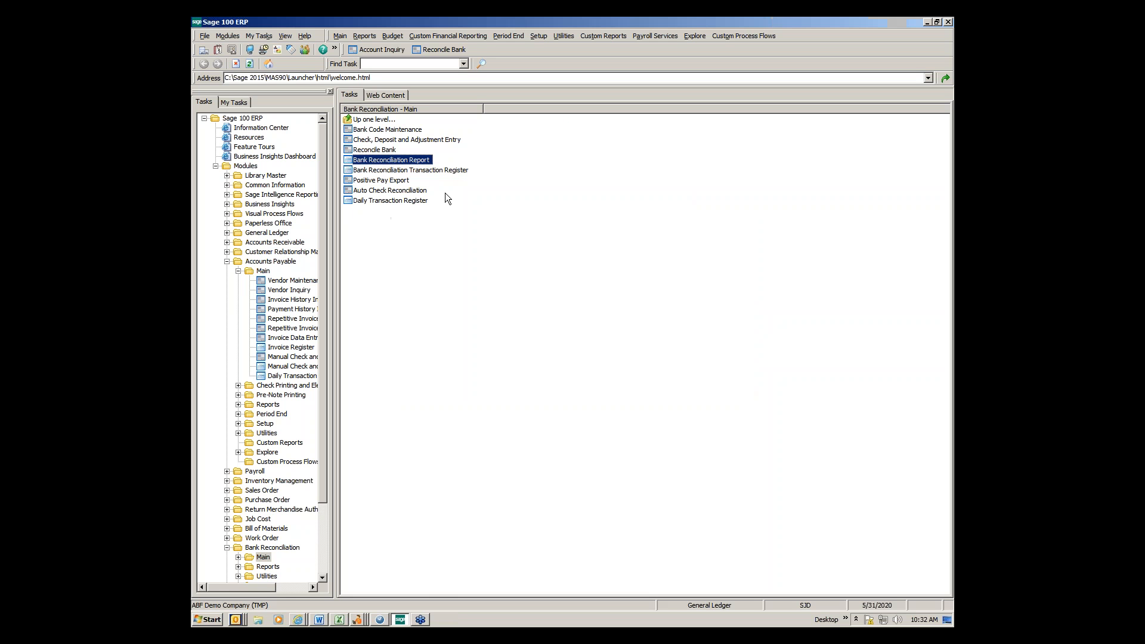
Open Reconcile Bank for bank code H, check which checks remain uncleared, and minimize the window
click(363, 150)
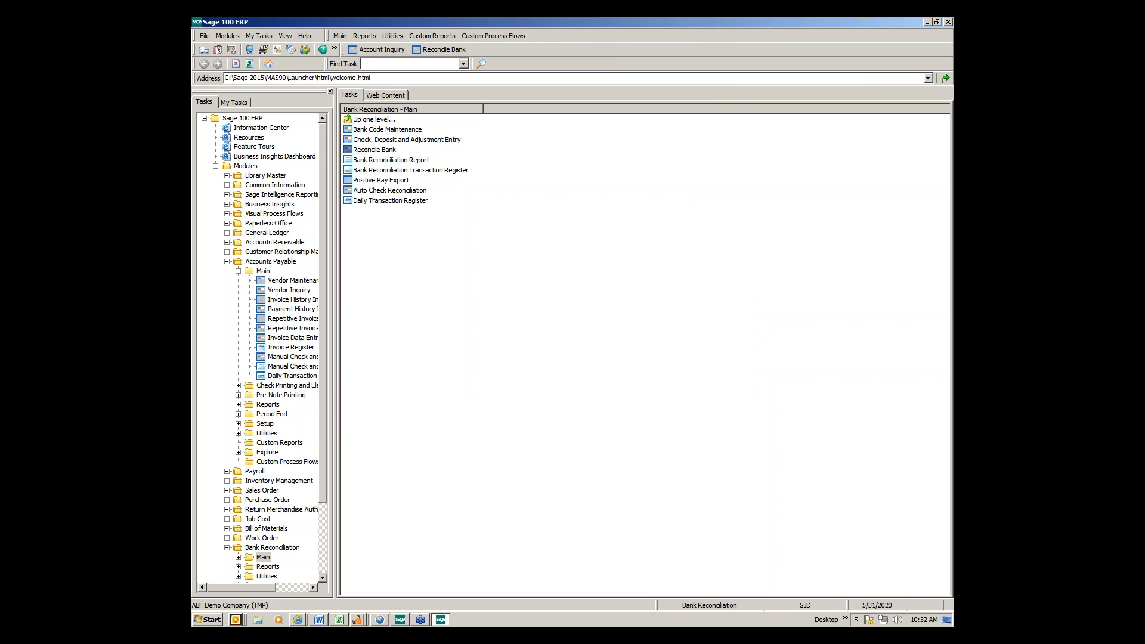
text(H)
key(Tab)
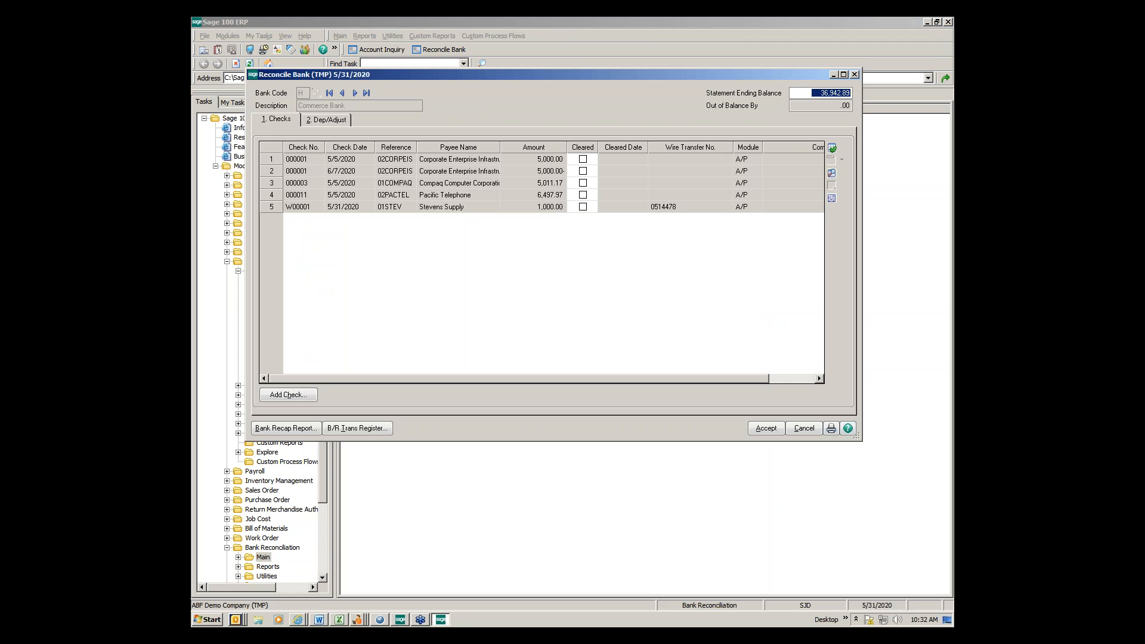
click(287, 395)
click(833, 74)
Open the Report Viewer in Paperless Office, look over its selection options, and close it
click(268, 222)
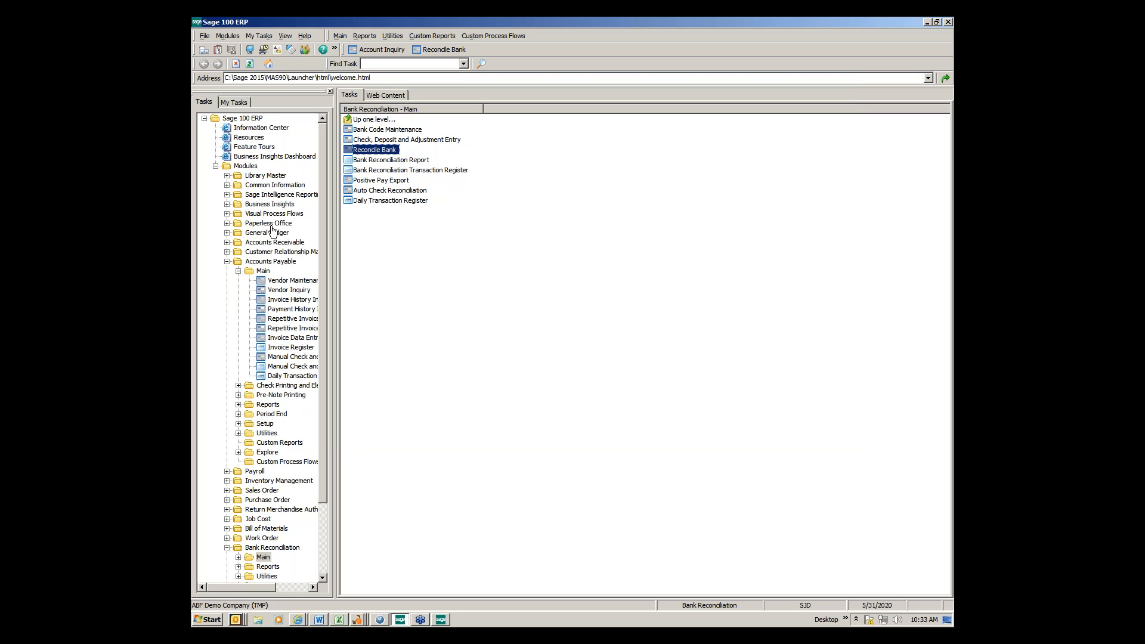
click(263, 232)
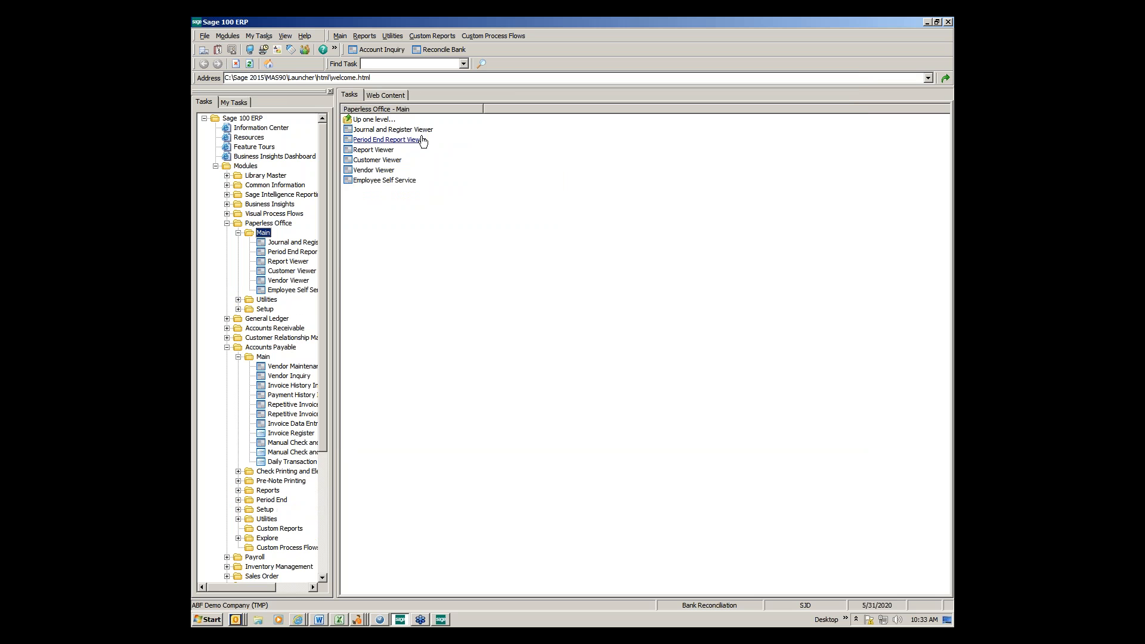
click(383, 158)
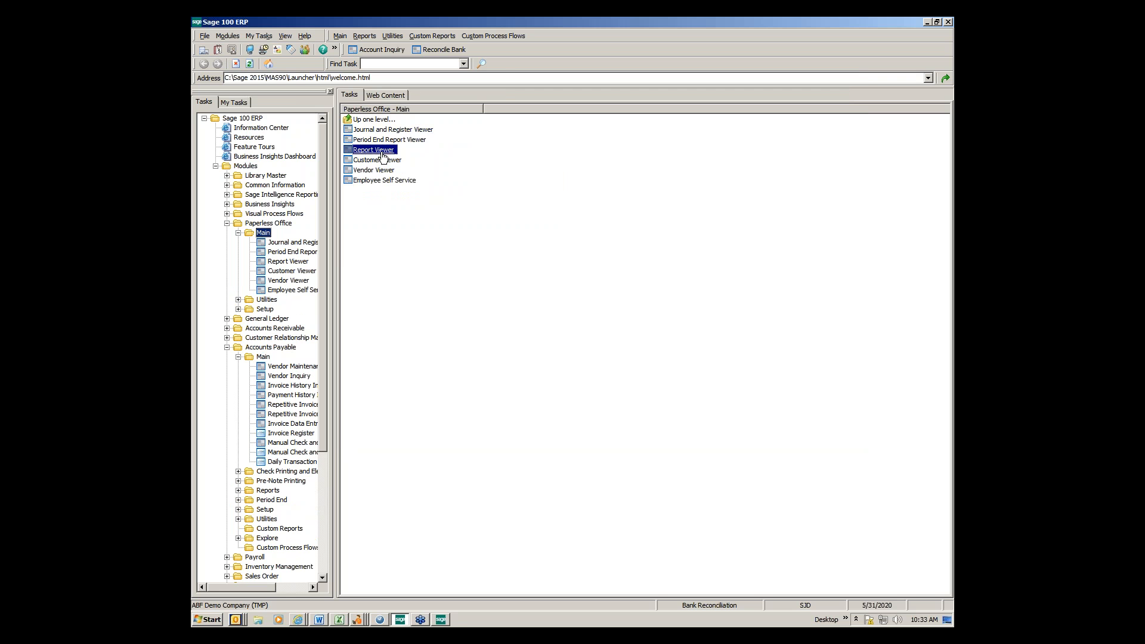
click(432, 146)
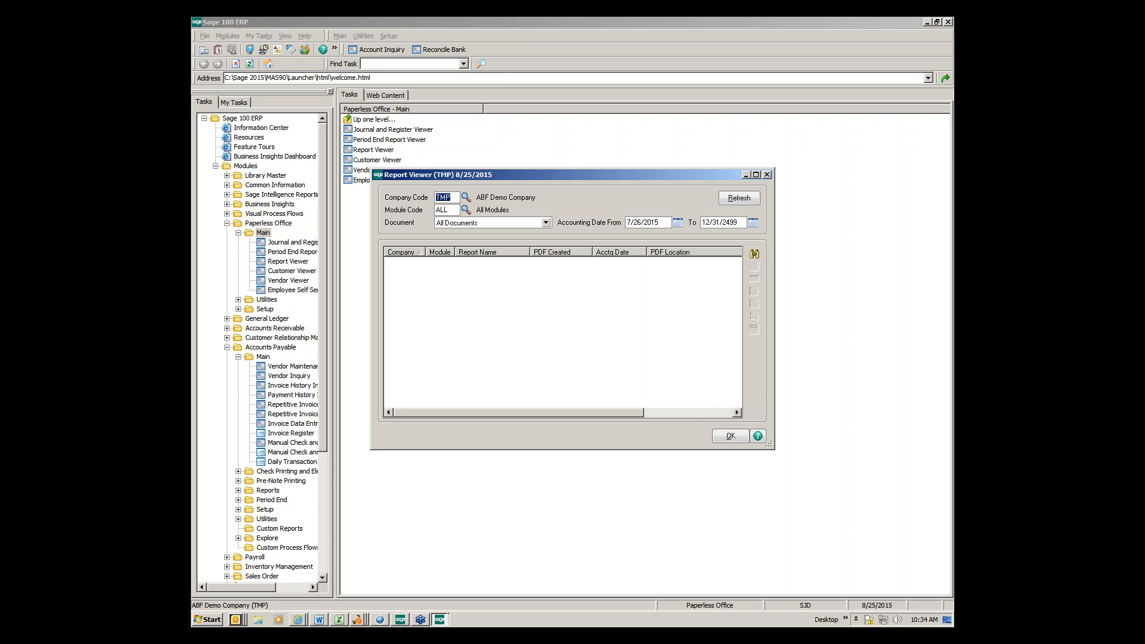
click(766, 175)
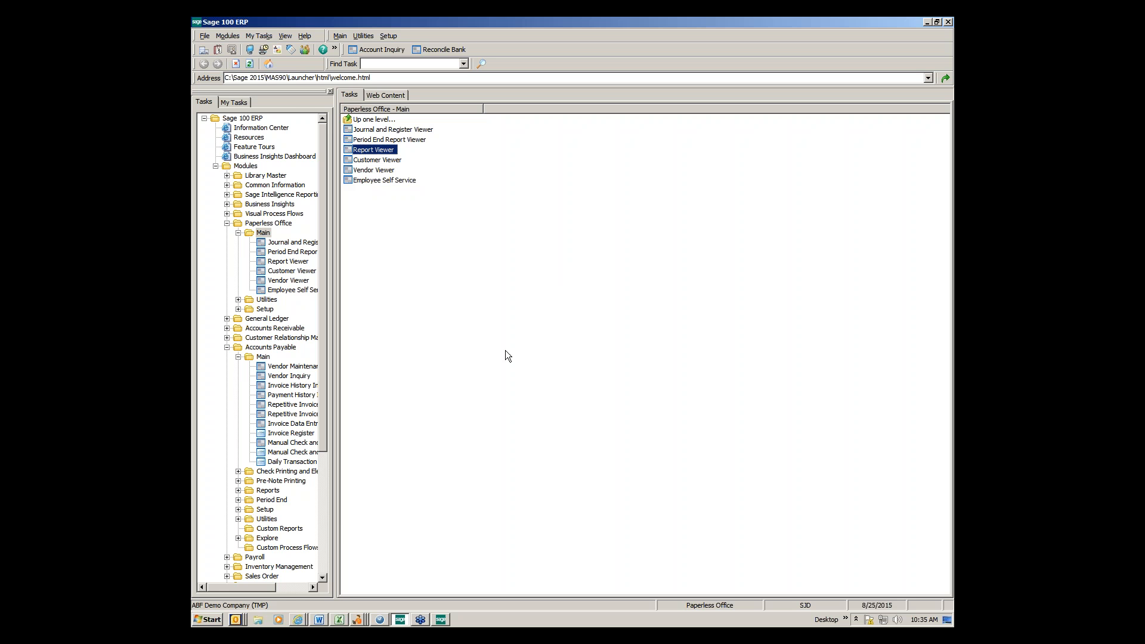
Return to the main task list of the Bank Reconciliation module
scroll(326, 518, down, 6)
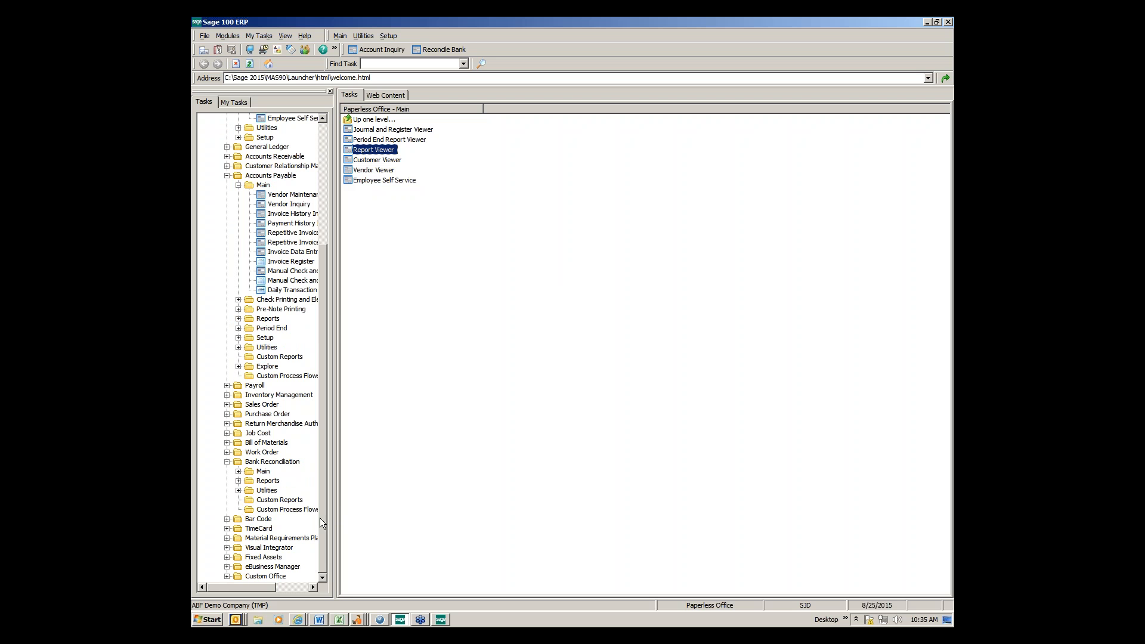
double_click(267, 473)
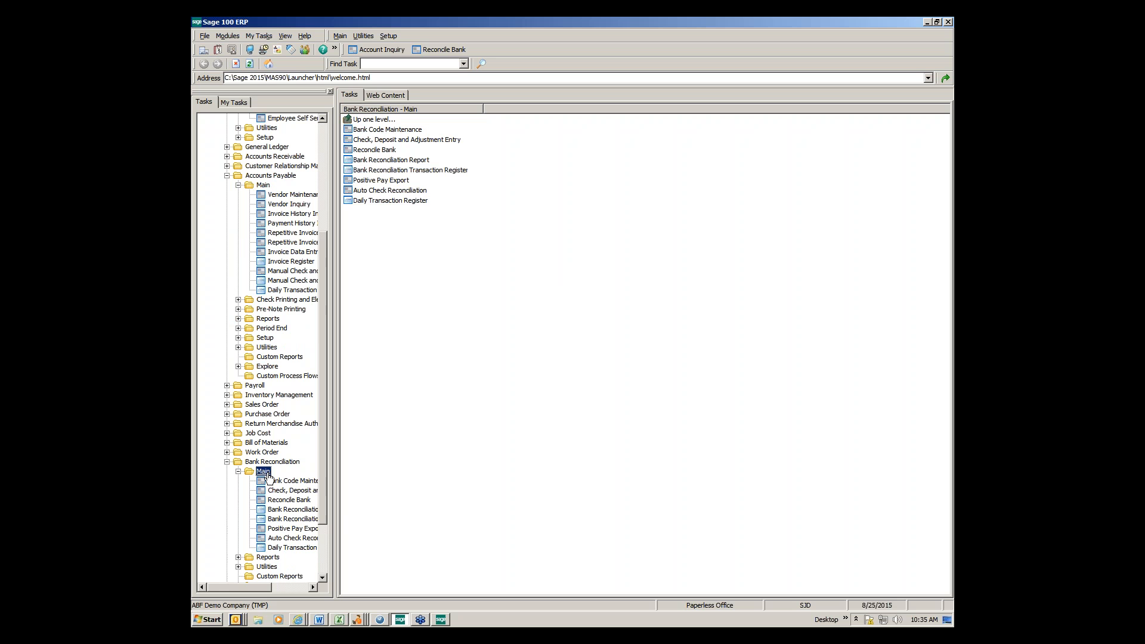